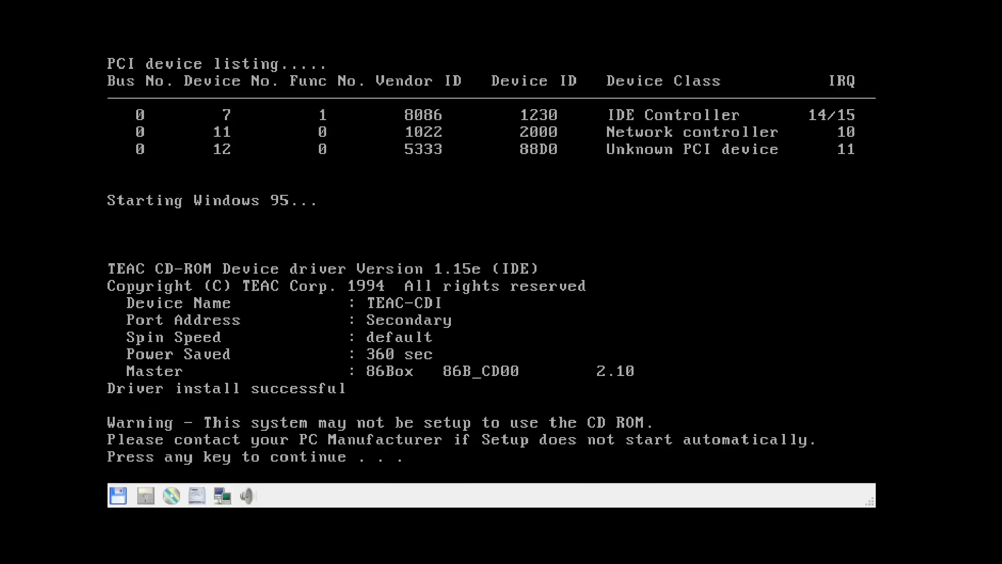
- Start Windows 95 Setup from the boot disk, restart the computer as requested, and continue into the installation
{"action": "key", "text": "Return"}
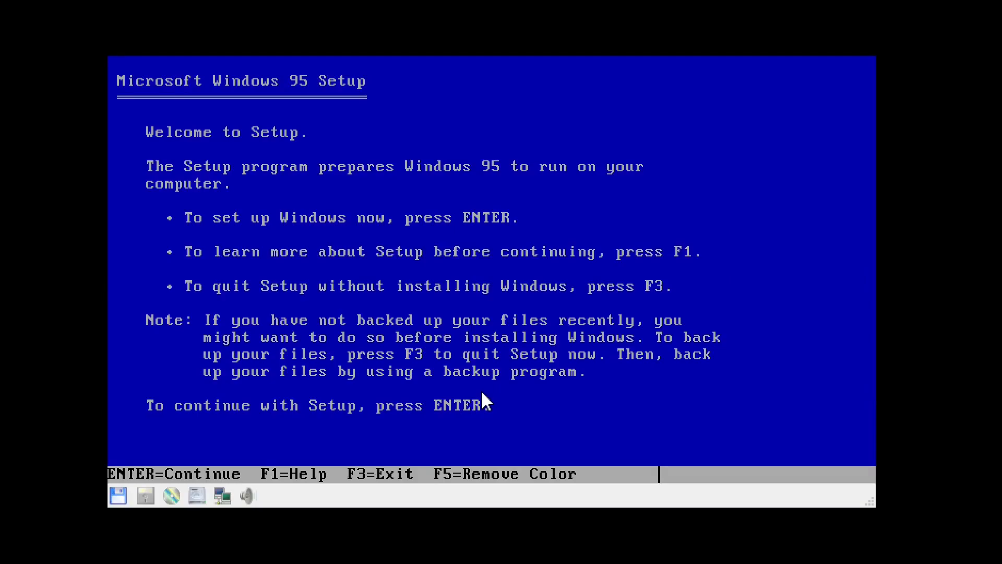
{"action": "key", "text": "Return"}
{"action": "key", "text": "Return"}
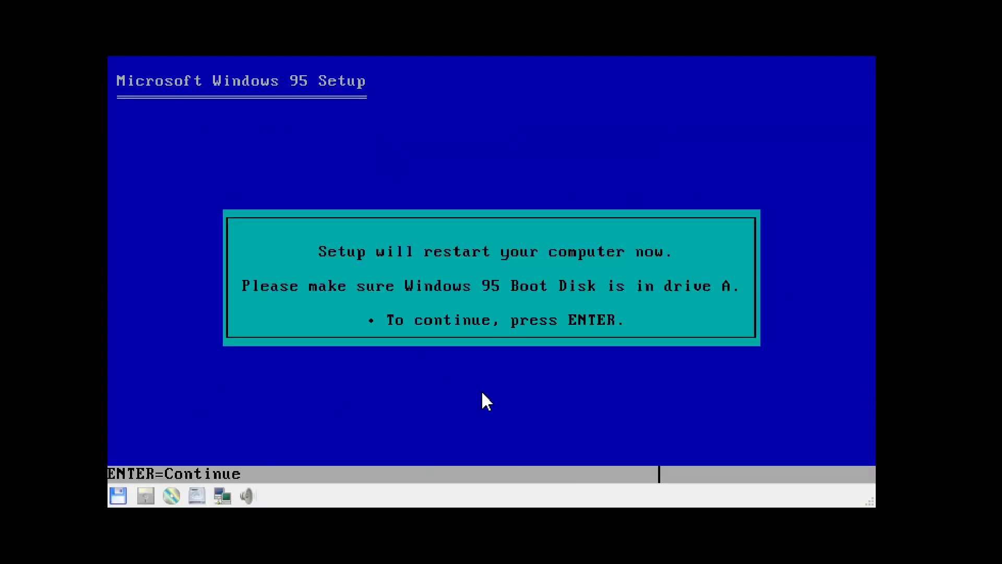
{"action": "key", "text": "Return"}
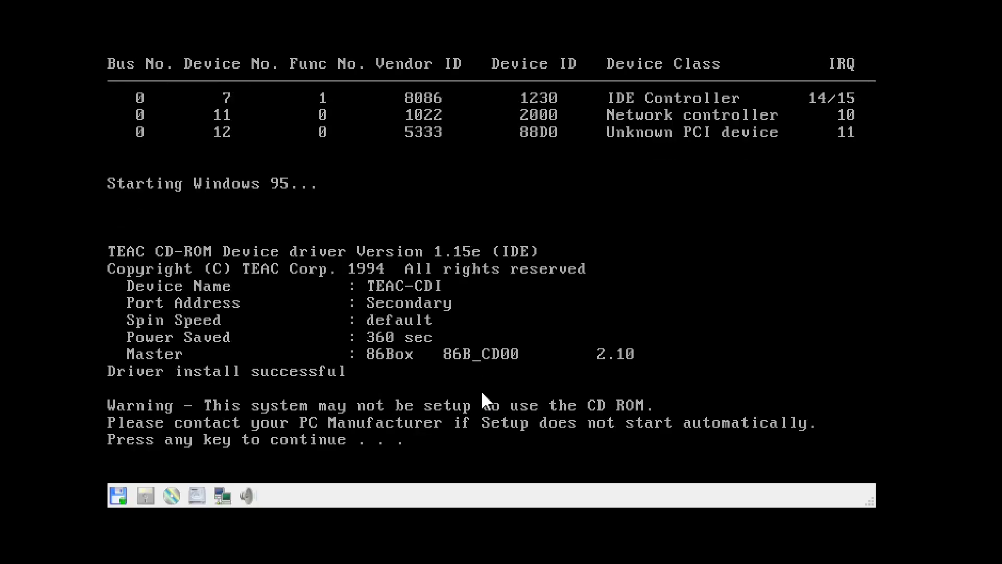
{"action": "key", "text": "Return"}
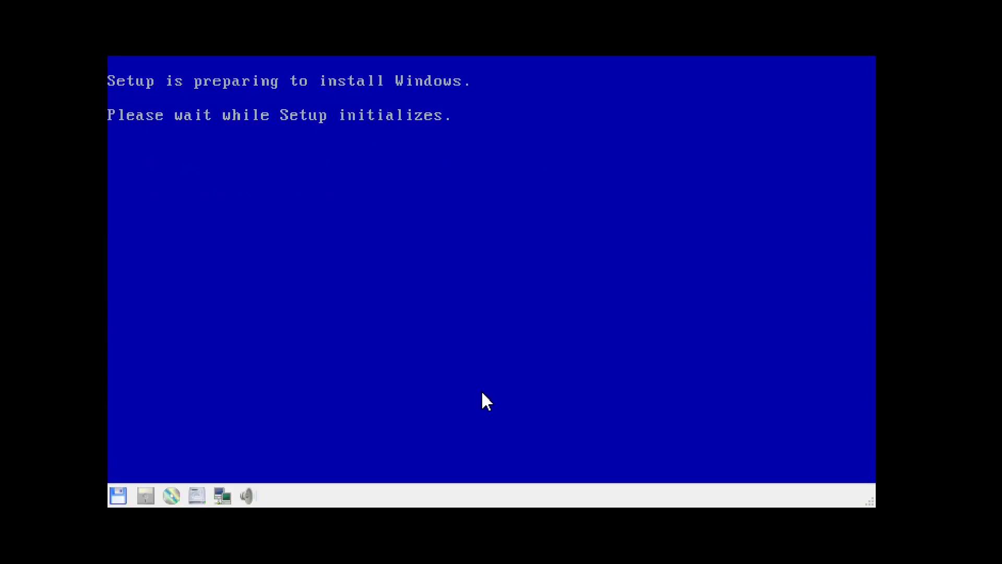
{"action": "key", "text": "Return"}
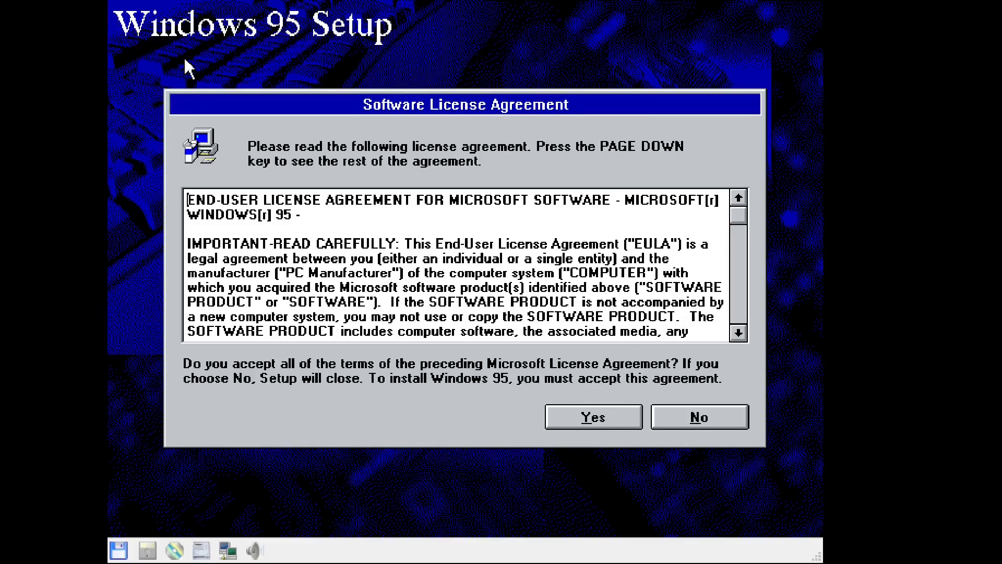
- Accept the license agreement and choose a Custom setup installed in C:\WINDOWS
{"action": "left_click", "coordinate": [624, 423]}
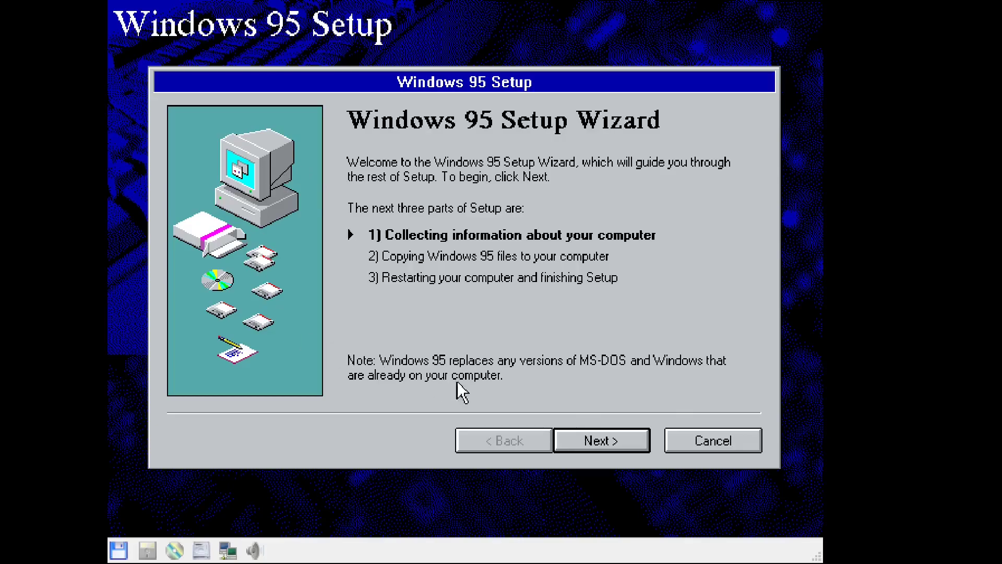
{"action": "left_click", "coordinate": [578, 442]}
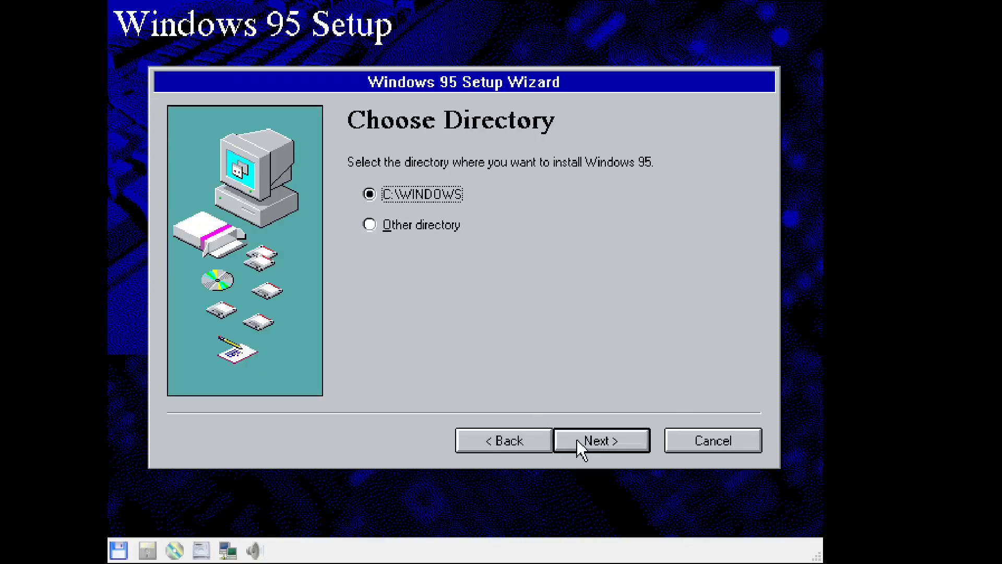
{"action": "left_click", "coordinate": [578, 442]}
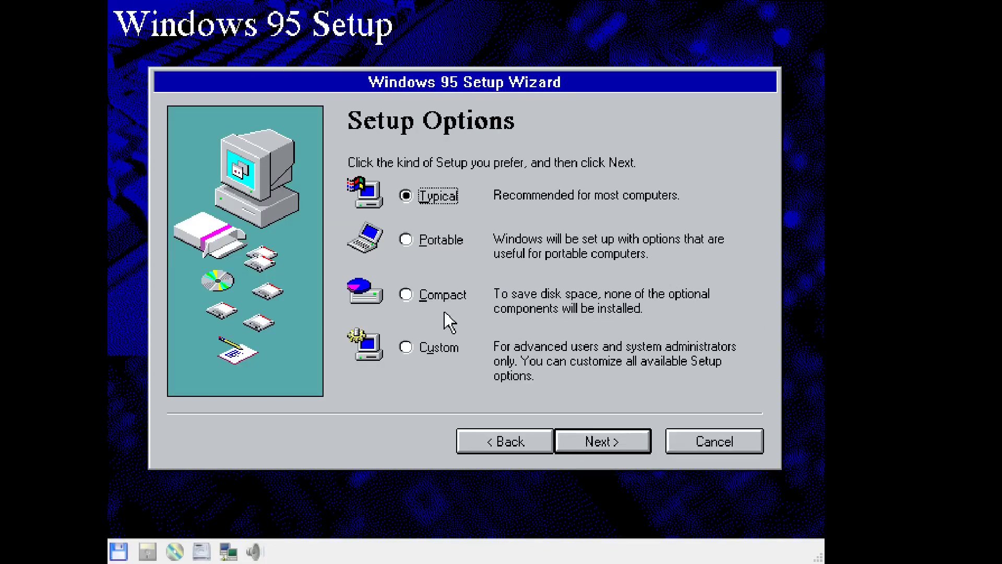
{"action": "left_click", "coordinate": [441, 348]}
{"action": "left_click", "coordinate": [577, 447]}
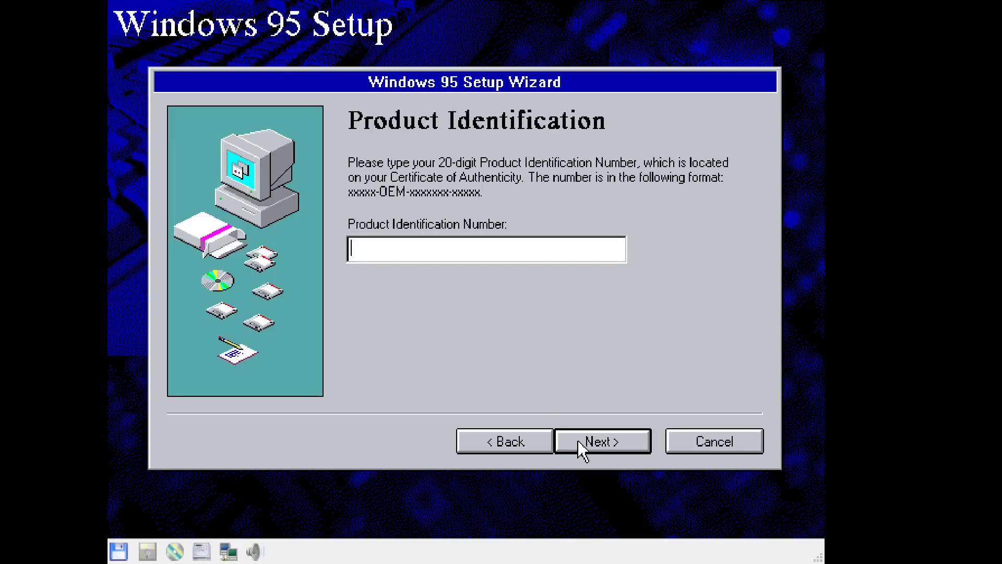
- Continue past the product identification page and enter the user's name with CNE Tech as the company
{"action": "key", "text": "Return"}
{"action": "type", "text": "Chance"}
{"action": "key", "text": "Tab"}
{"action": "type", "text": "CNE Tech"}
{"action": "key", "text": "Return"}
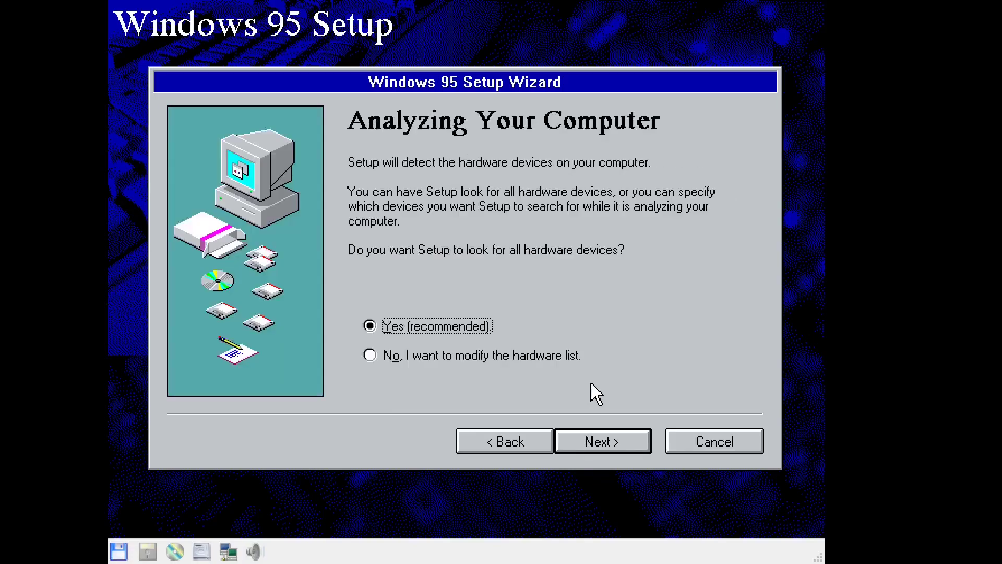
{"action": "left_click", "coordinate": [531, 358]}
{"action": "left_click", "coordinate": [615, 439]}
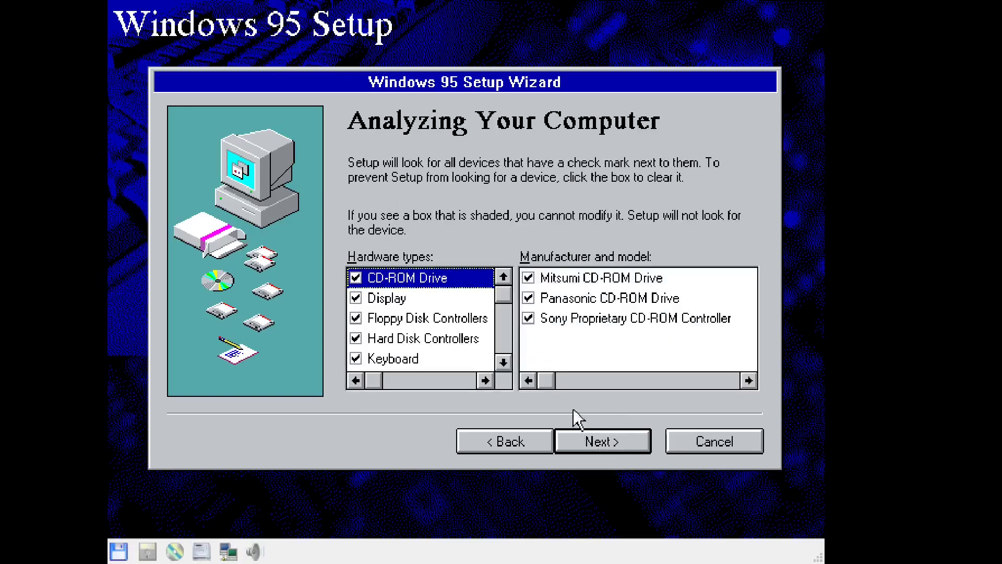
{"action": "left_click", "coordinate": [518, 440]}
{"action": "left_click", "coordinate": [462, 326]}
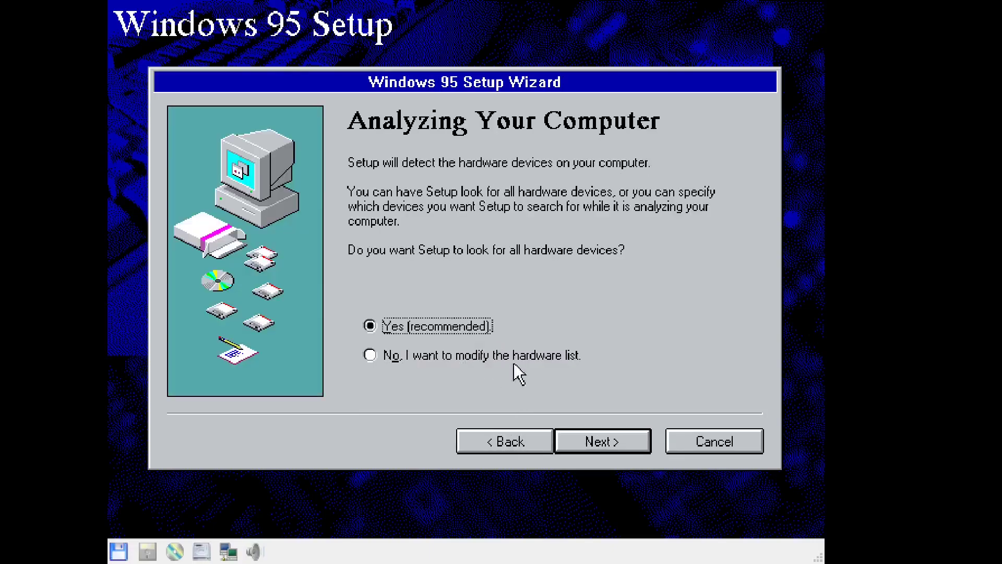
- Have Setup look for all hardware devices, including the network adapter and the sound, MIDI, or video capture card
{"action": "left_click", "coordinate": [612, 445]}
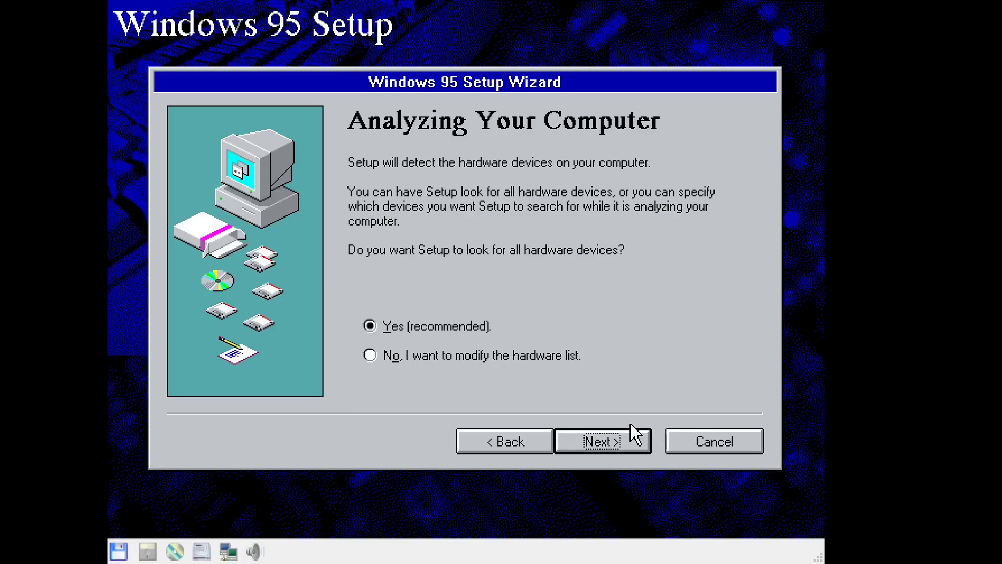
{"action": "left_click", "coordinate": [624, 445]}
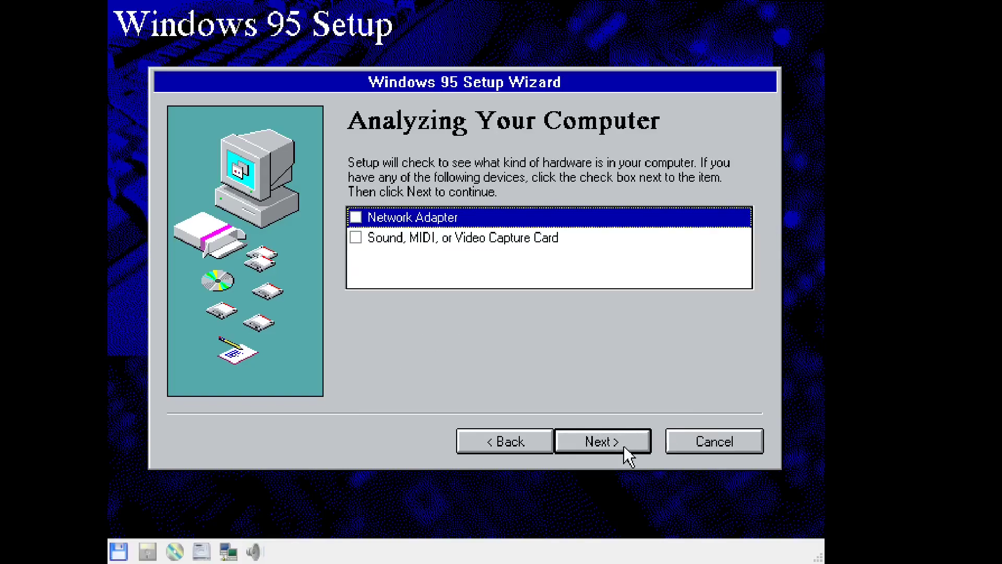
{"action": "left_click", "coordinate": [355, 217]}
{"action": "left_click", "coordinate": [356, 237]}
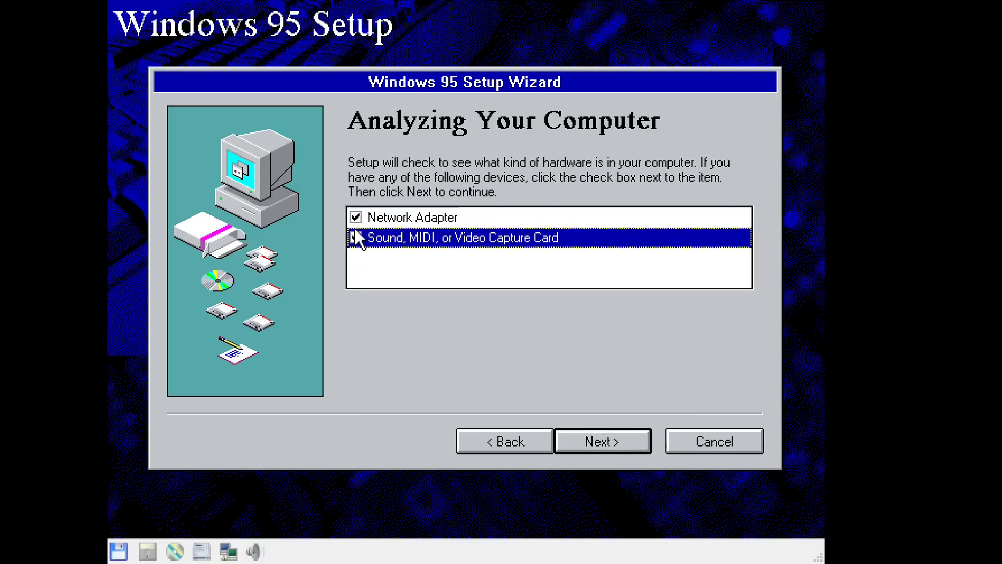
{"action": "left_click", "coordinate": [617, 447]}
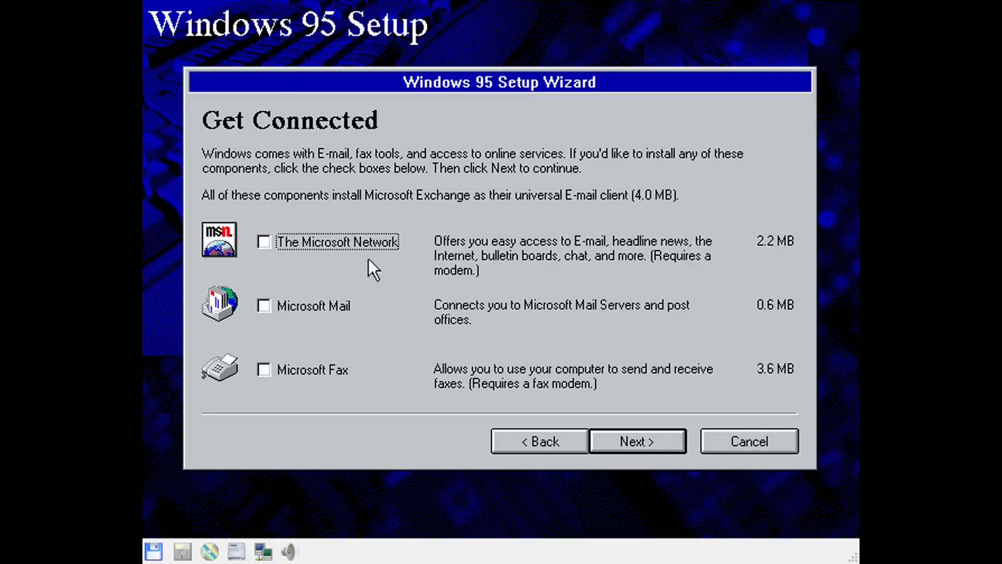
- Skip the Get Connected components and fully select the Accessories, Communications and Disk Tools components
{"action": "left_click", "coordinate": [612, 439]}
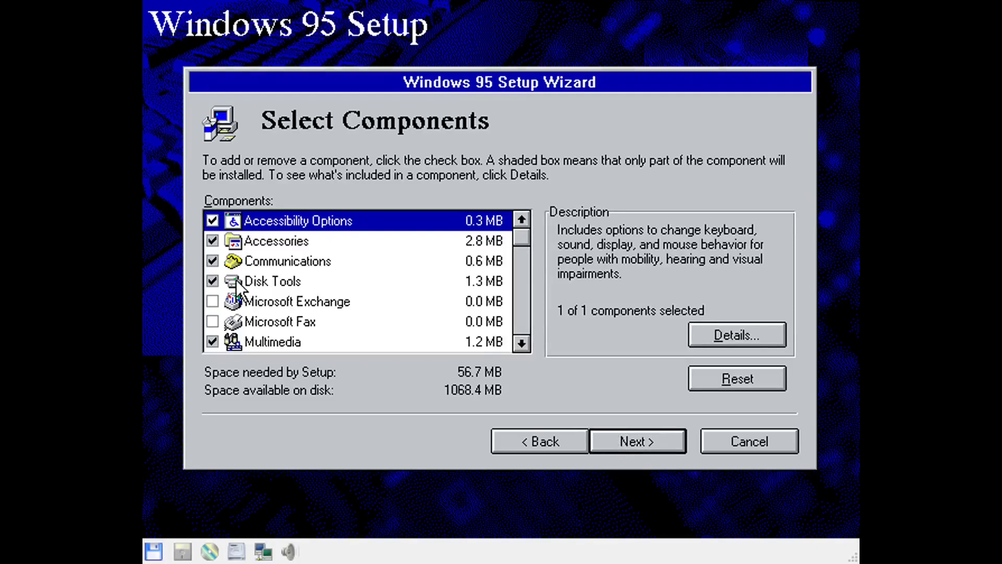
{"action": "left_click", "coordinate": [211, 242]}
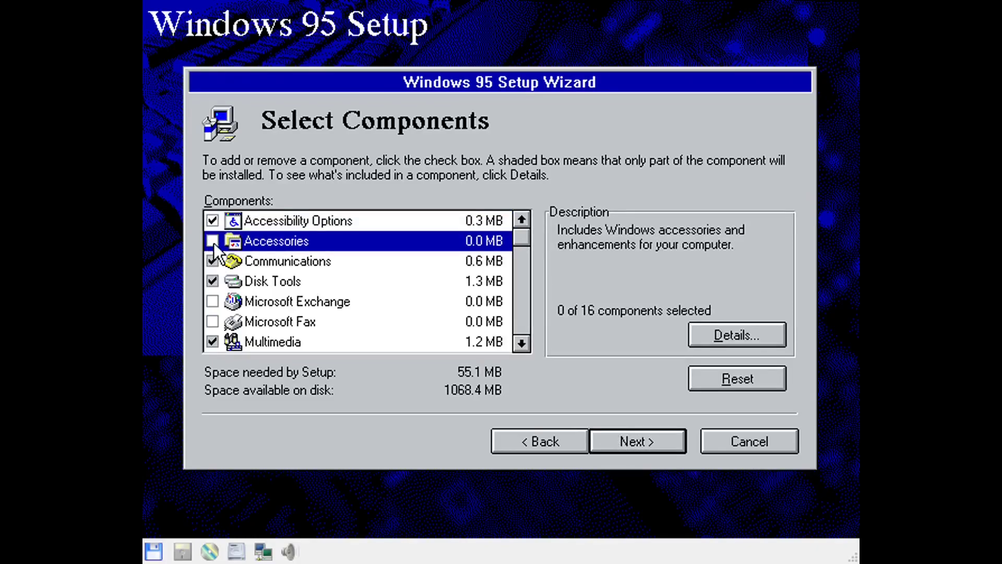
{"action": "left_click", "coordinate": [213, 242]}
{"action": "left_click", "coordinate": [213, 261]}
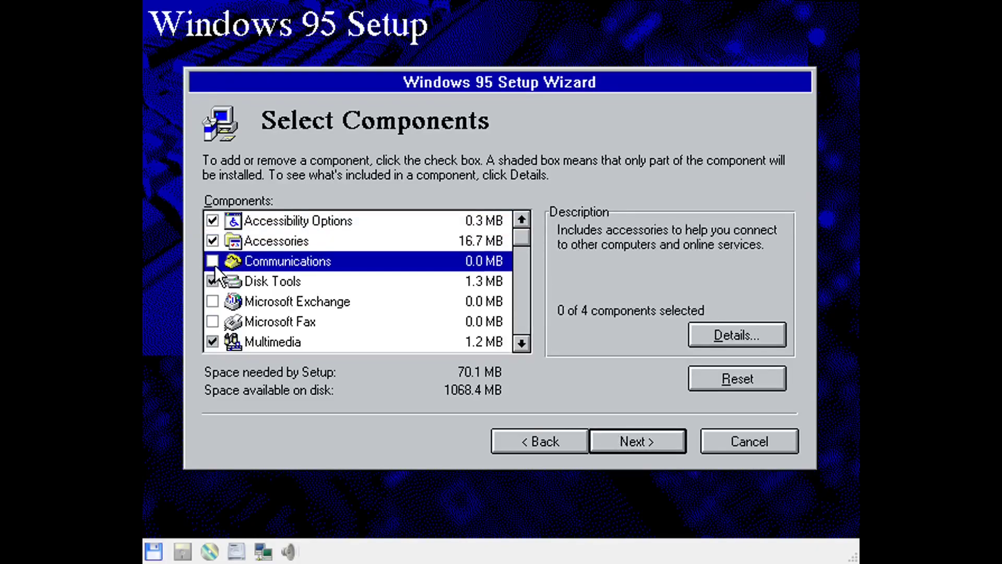
{"action": "left_click", "coordinate": [213, 282]}
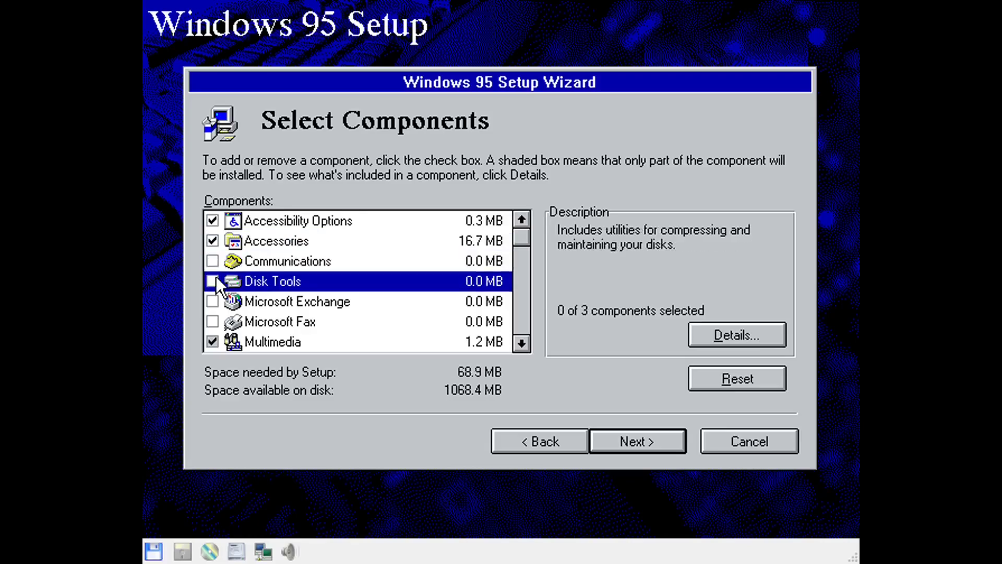
{"action": "left_click", "coordinate": [216, 278]}
{"action": "left_click", "coordinate": [208, 267]}
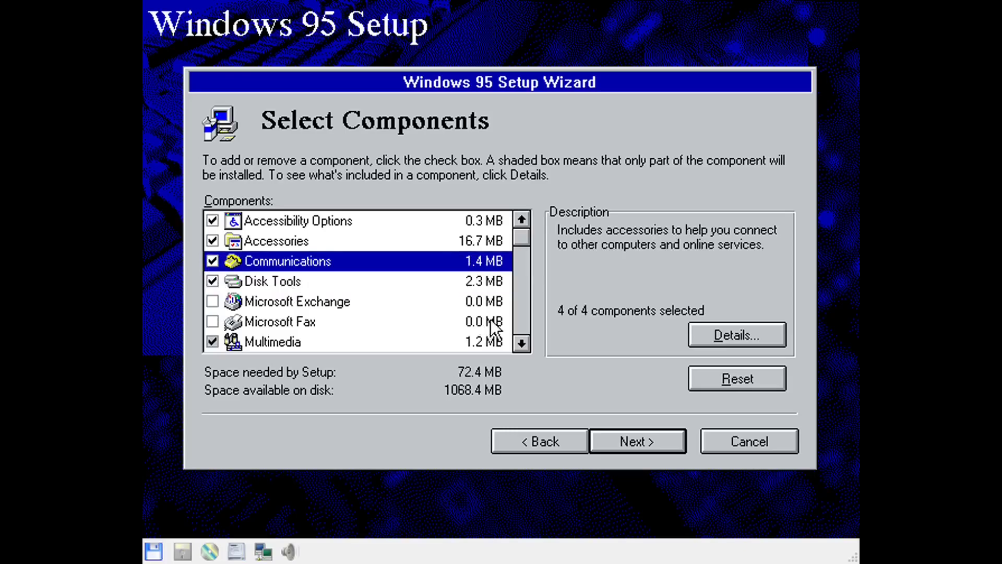
- Select all Multimedia components and continue to the network configuration
{"action": "left_click", "coordinate": [527, 343]}
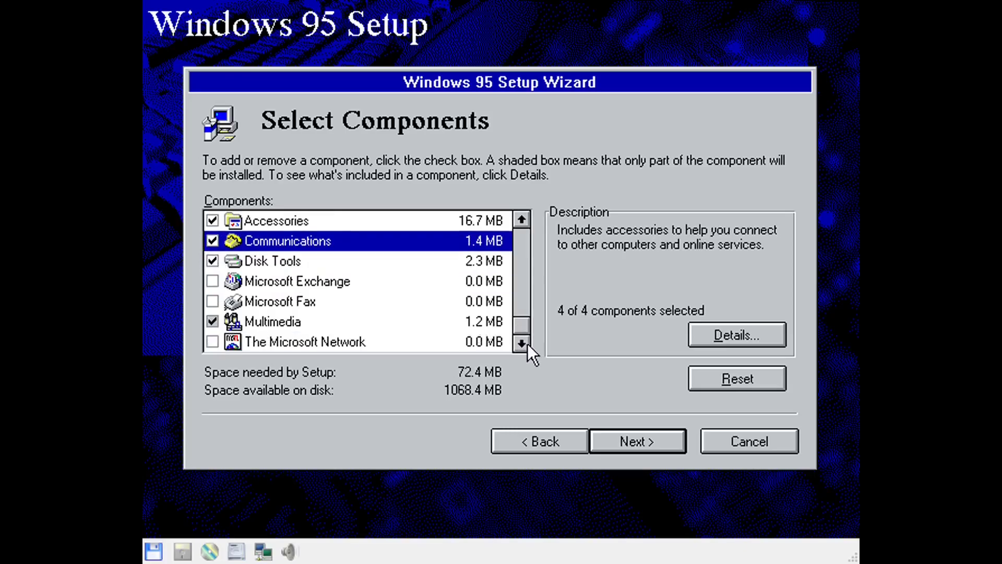
{"action": "left_click", "coordinate": [209, 322]}
{"action": "left_click", "coordinate": [212, 322]}
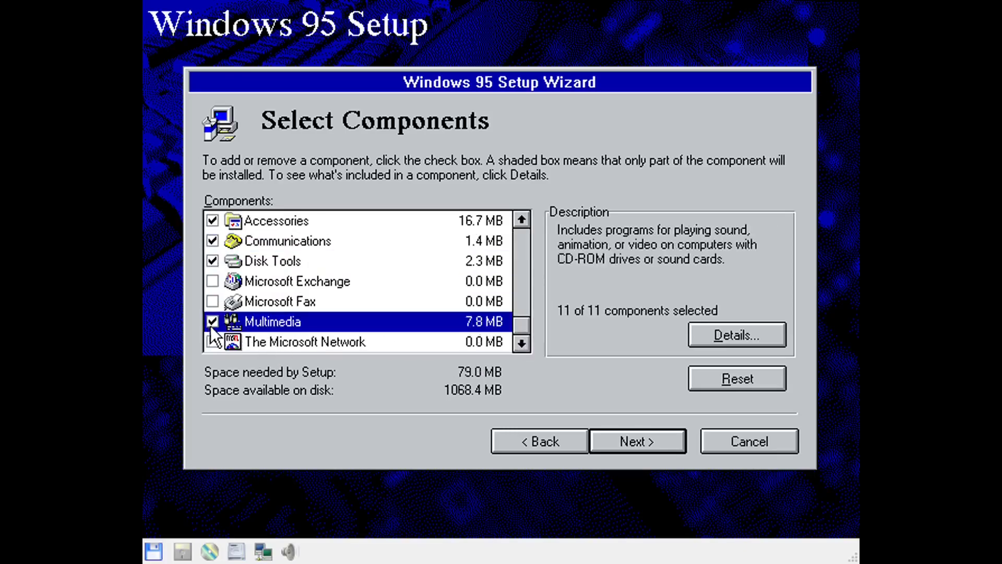
{"action": "left_click", "coordinate": [628, 430]}
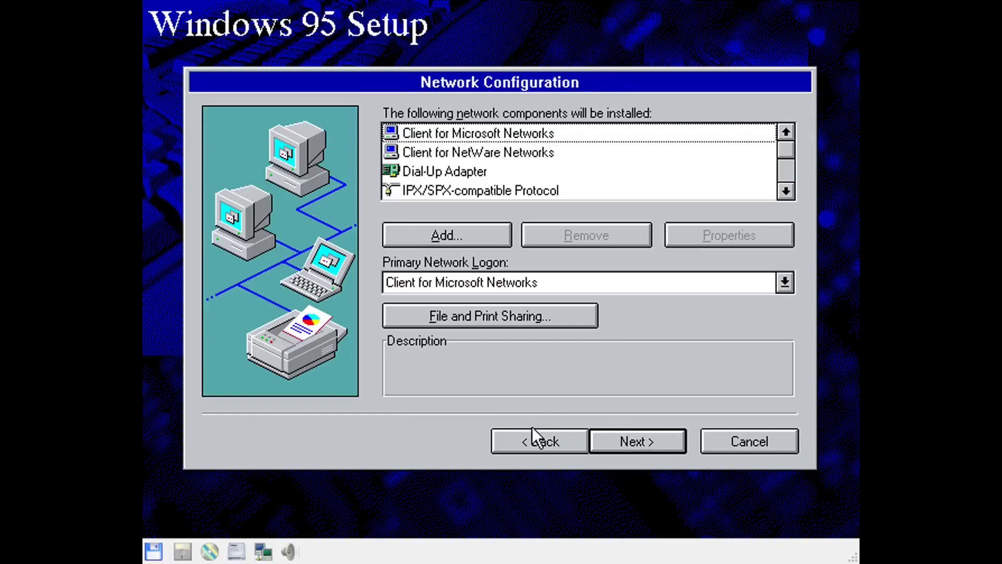
{"action": "left_click", "coordinate": [532, 443]}
{"action": "left_click", "coordinate": [641, 441]}
{"action": "left_click", "coordinate": [462, 174]}
{"action": "left_click", "coordinate": [469, 135]}
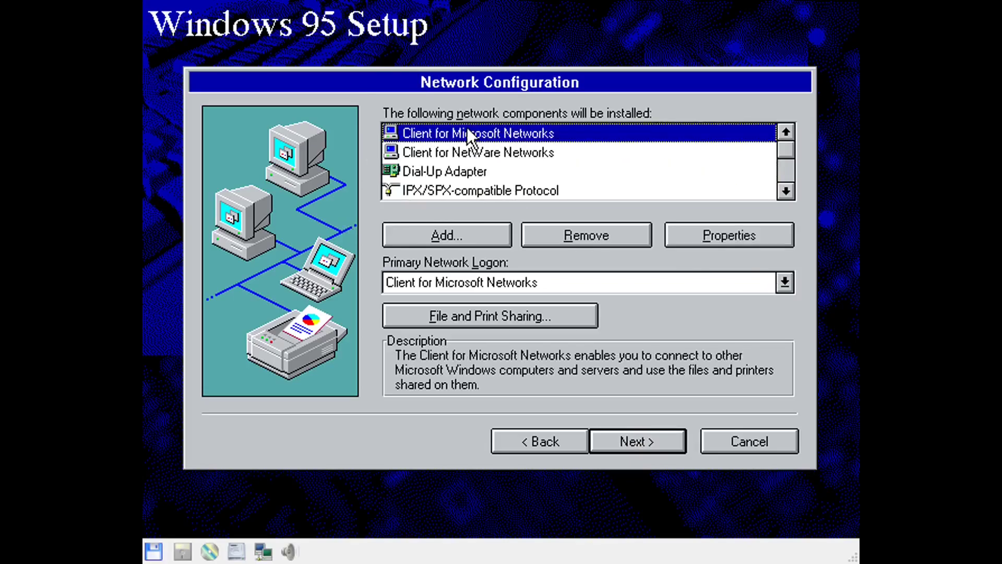
- Add the AMD PCNET Family Ethernet Adapter (PCI&ISA) to the network components
{"action": "left_click", "coordinate": [454, 235]}
{"action": "left_click", "coordinate": [250, 187]}
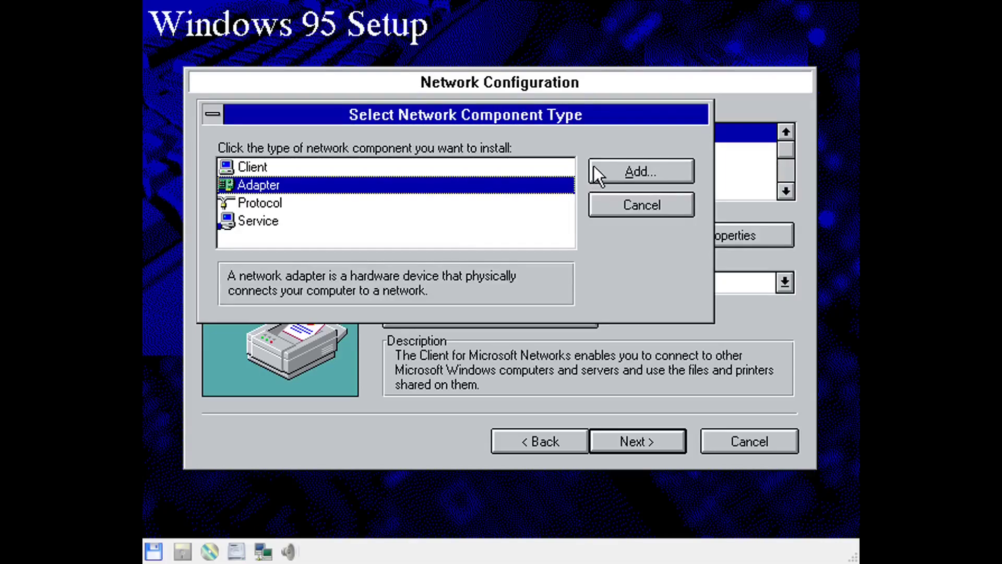
{"action": "left_click", "coordinate": [595, 167]}
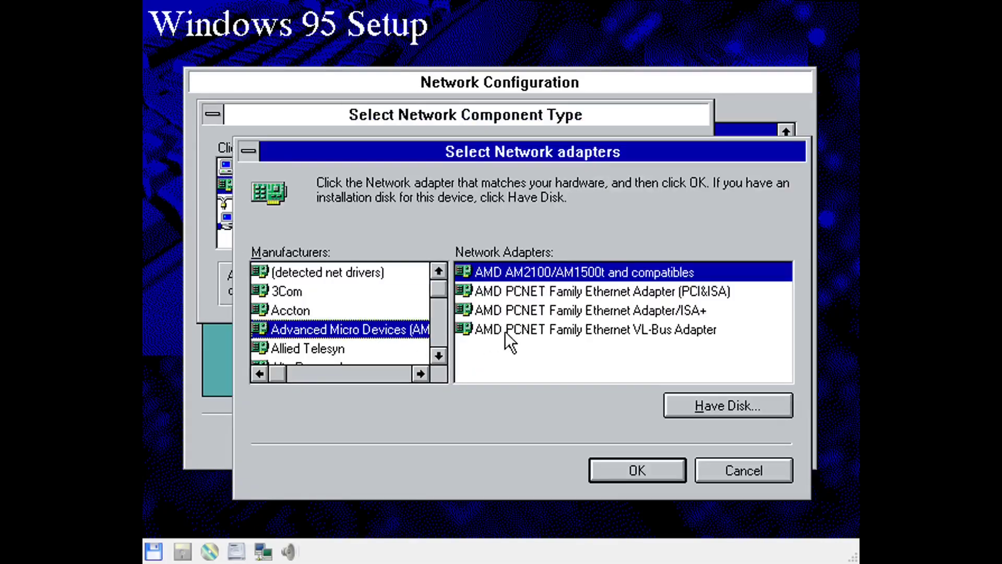
{"action": "left_click", "coordinate": [572, 291]}
{"action": "left_click", "coordinate": [619, 475]}
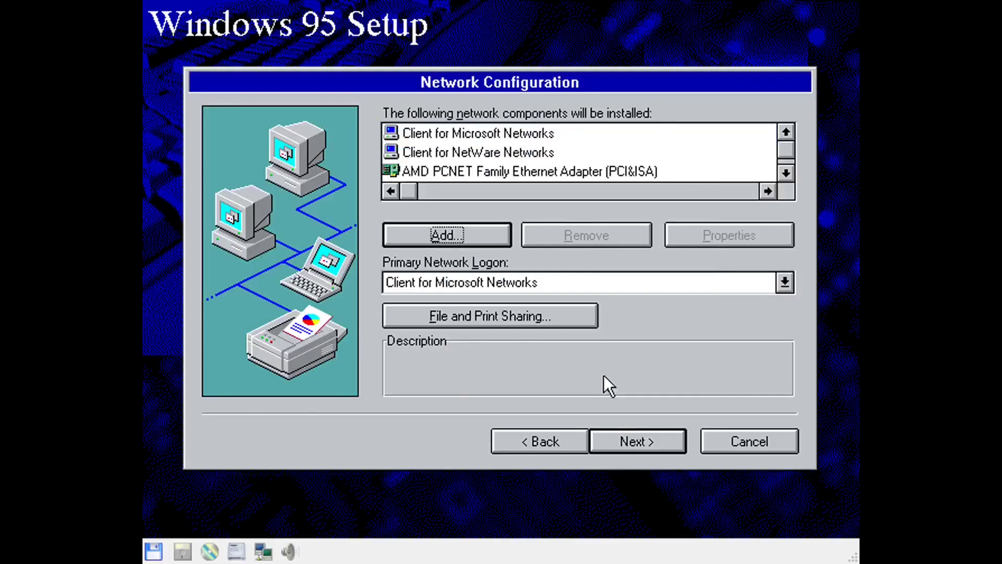
- Add Microsoft's TCP/IP protocol to the network components
{"action": "left_click", "coordinate": [523, 139]}
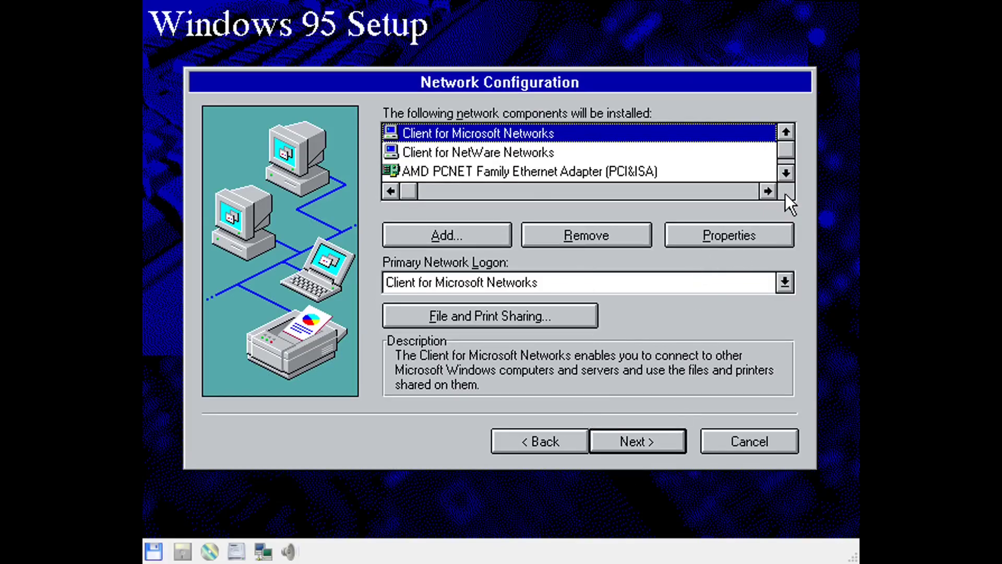
{"action": "left_click", "coordinate": [786, 177]}
{"action": "left_click", "coordinate": [786, 177]}
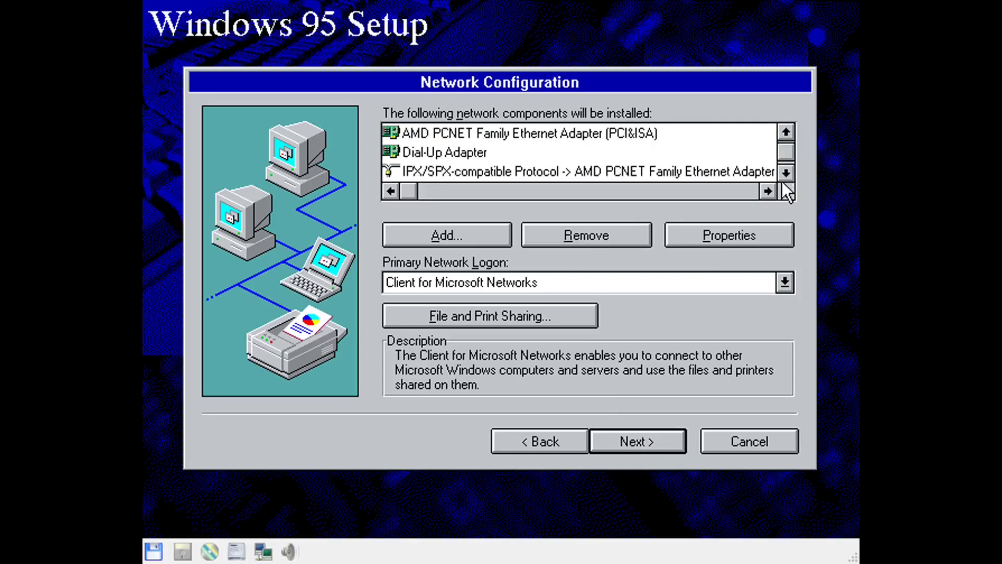
{"action": "left_click", "coordinate": [786, 173]}
{"action": "left_click", "coordinate": [786, 173]}
{"action": "left_click", "coordinate": [786, 173]}
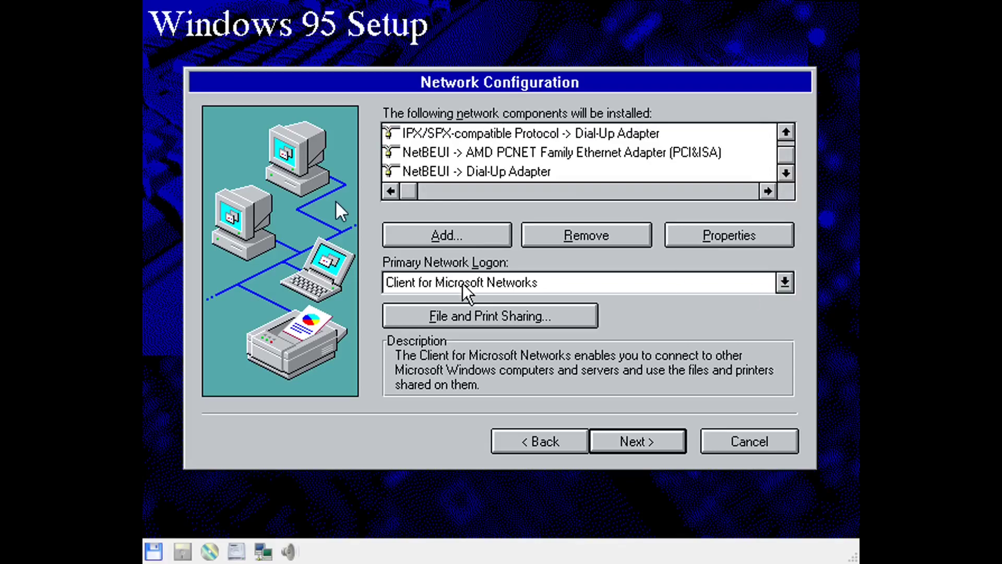
{"action": "left_click", "coordinate": [445, 235]}
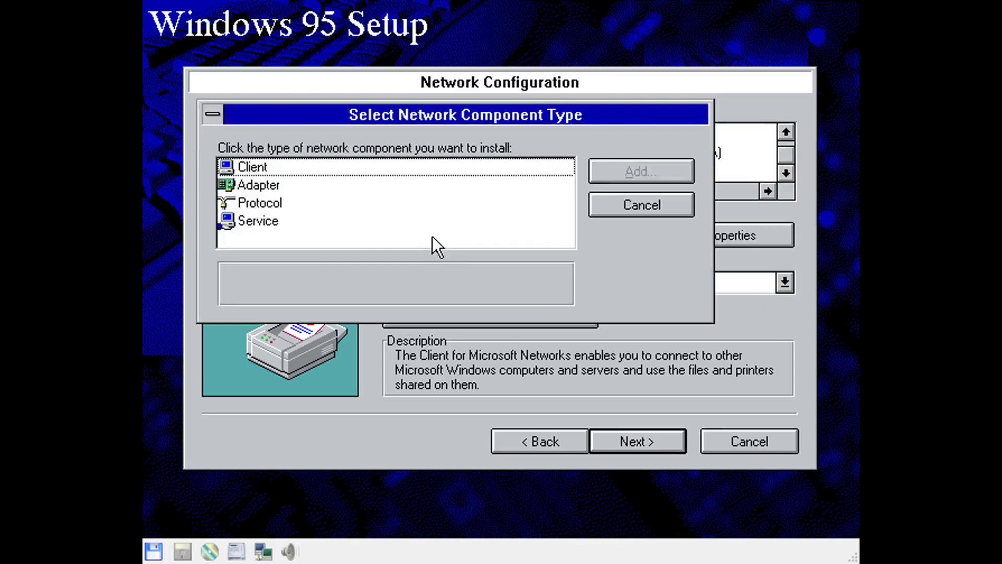
{"action": "left_click", "coordinate": [281, 207]}
{"action": "left_click", "coordinate": [629, 177]}
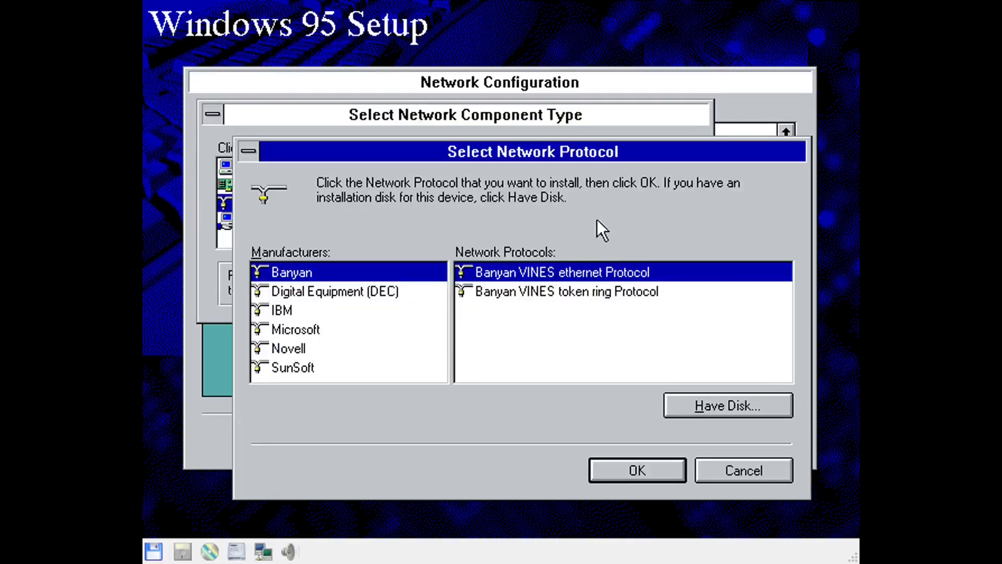
{"action": "left_click", "coordinate": [322, 329]}
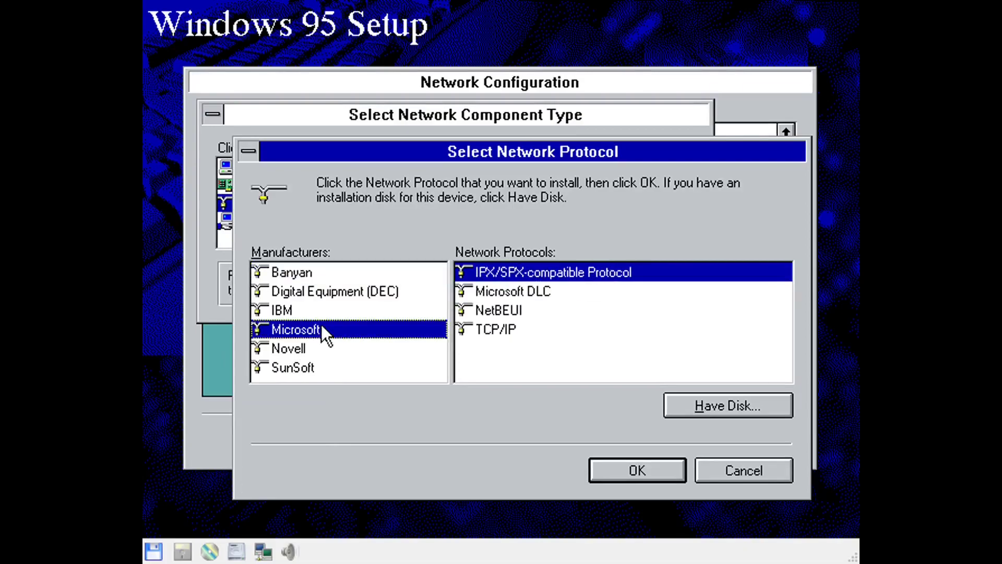
{"action": "double_click", "coordinate": [494, 334]}
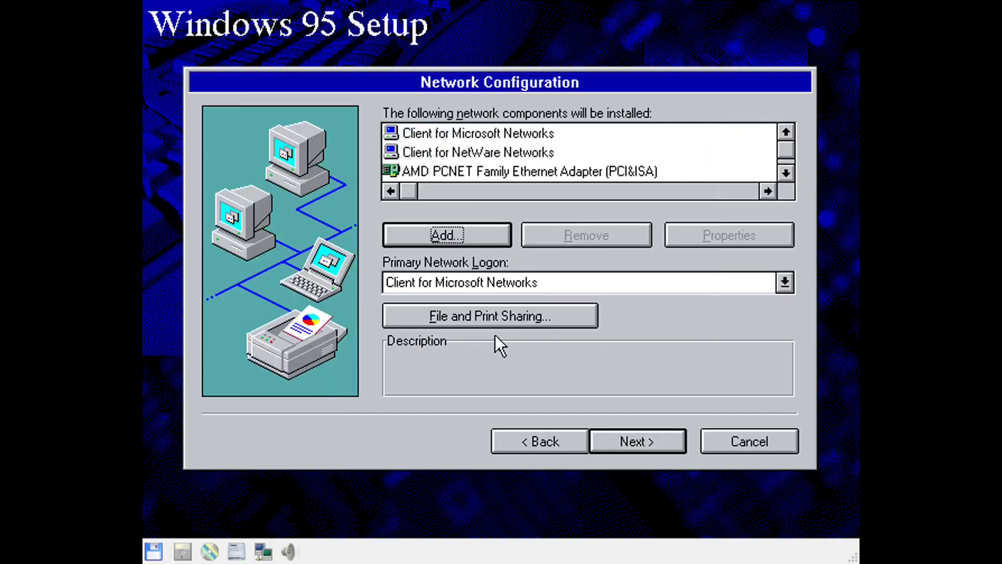
- Check the protocols in the network component list and add Microsoft's TCP/IP protocol once more
{"action": "left_click", "coordinate": [787, 174]}
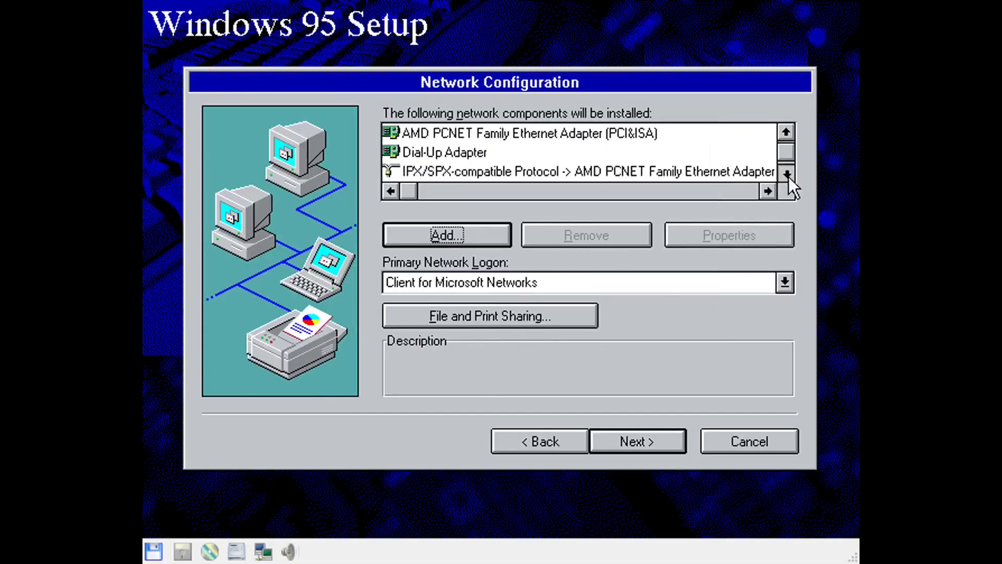
{"action": "left_click", "coordinate": [786, 175]}
{"action": "left_click", "coordinate": [760, 174]}
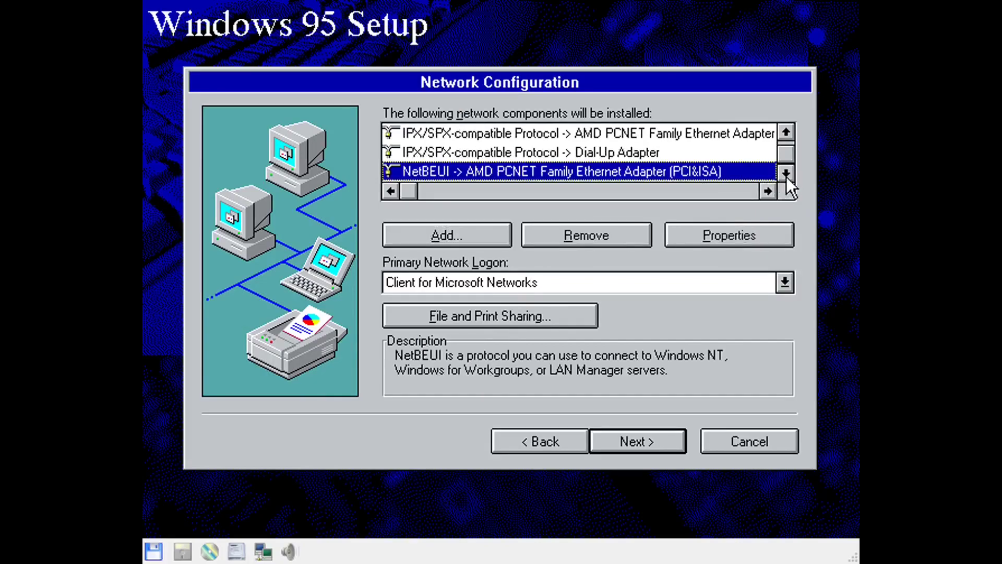
{"action": "left_click", "coordinate": [786, 173]}
{"action": "left_click", "coordinate": [534, 177]}
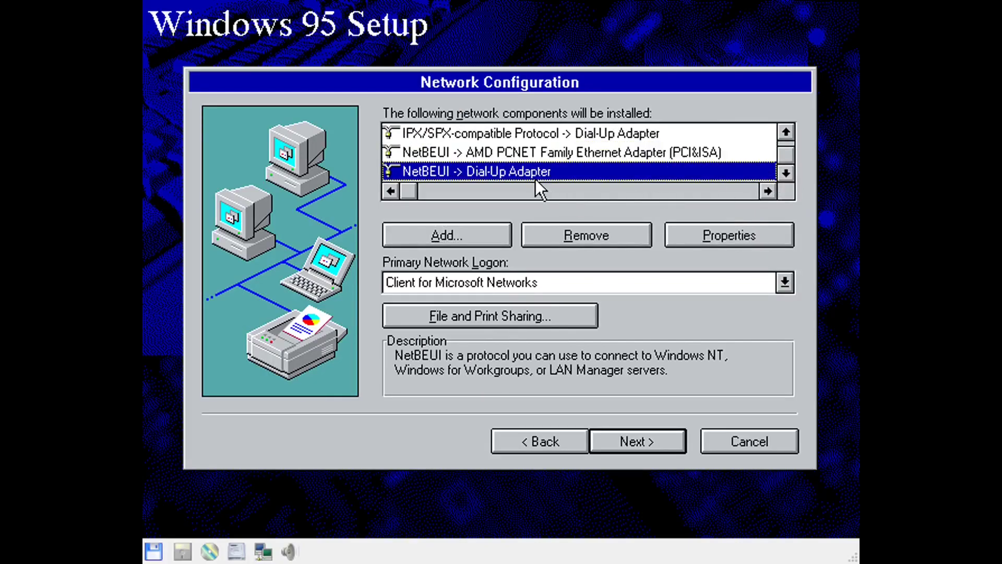
{"action": "left_click", "coordinate": [489, 243]}
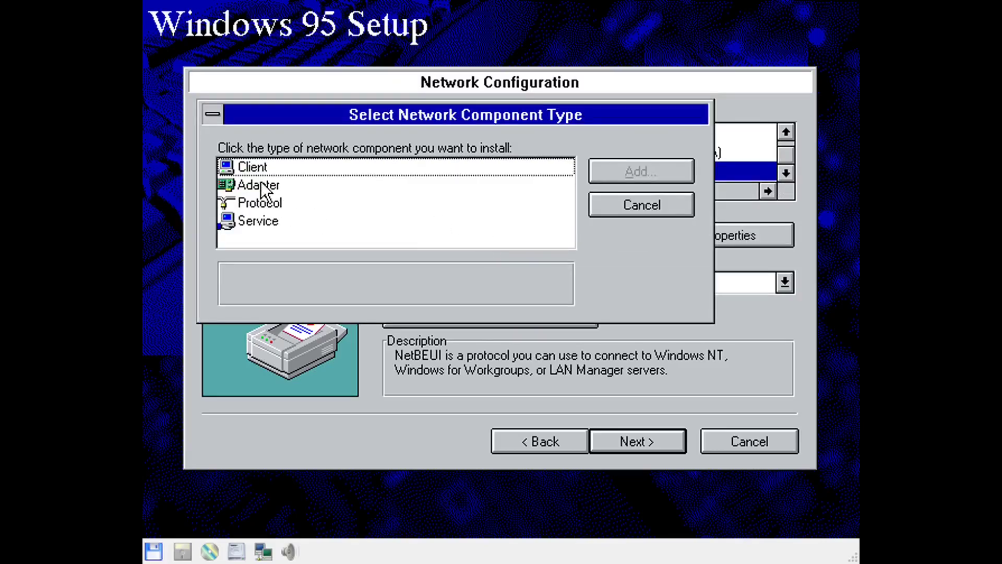
{"action": "left_click", "coordinate": [260, 202]}
{"action": "left_click", "coordinate": [641, 172]}
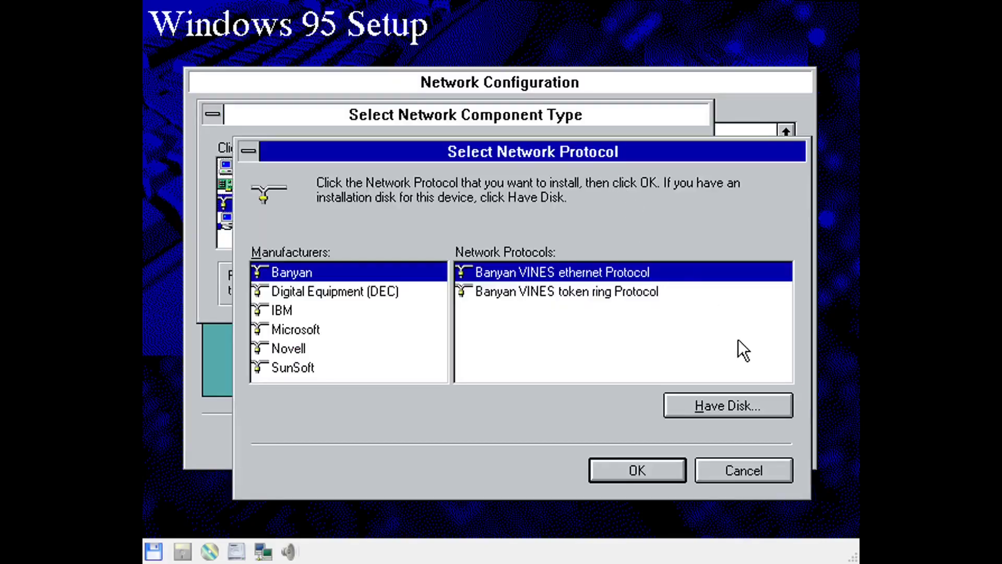
{"action": "left_click", "coordinate": [300, 329]}
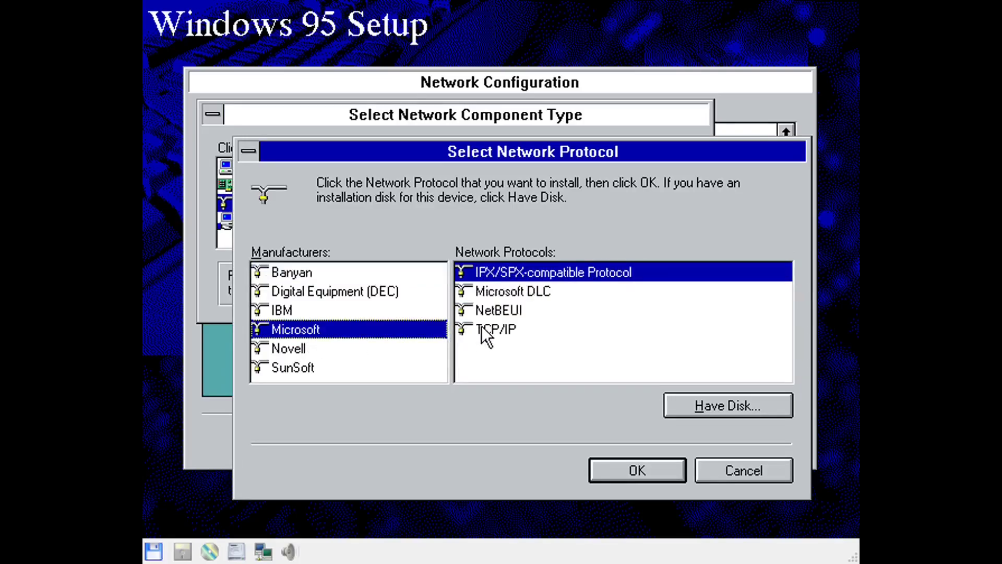
{"action": "double_click", "coordinate": [483, 329]}
- Remove the NetBEUI protocol bound to the Dial-Up Adapter from the network components
{"action": "left_click", "coordinate": [793, 178]}
{"action": "left_click", "coordinate": [793, 177]}
{"action": "left_click", "coordinate": [793, 178]}
{"action": "left_click", "coordinate": [793, 177]}
{"action": "left_click", "coordinate": [793, 177]}
{"action": "left_click", "coordinate": [793, 178]}
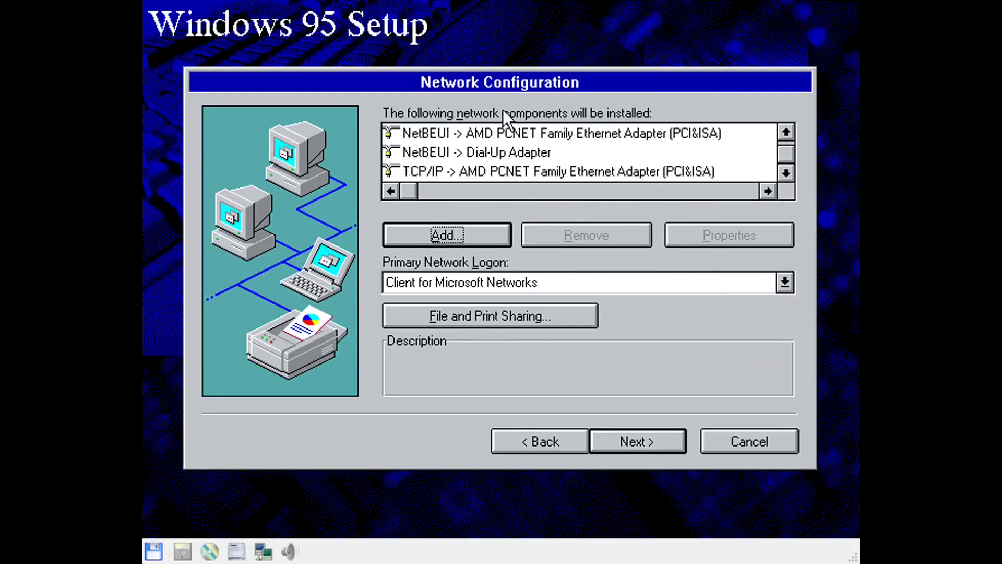
{"action": "left_click", "coordinate": [502, 152]}
{"action": "left_click", "coordinate": [580, 243]}
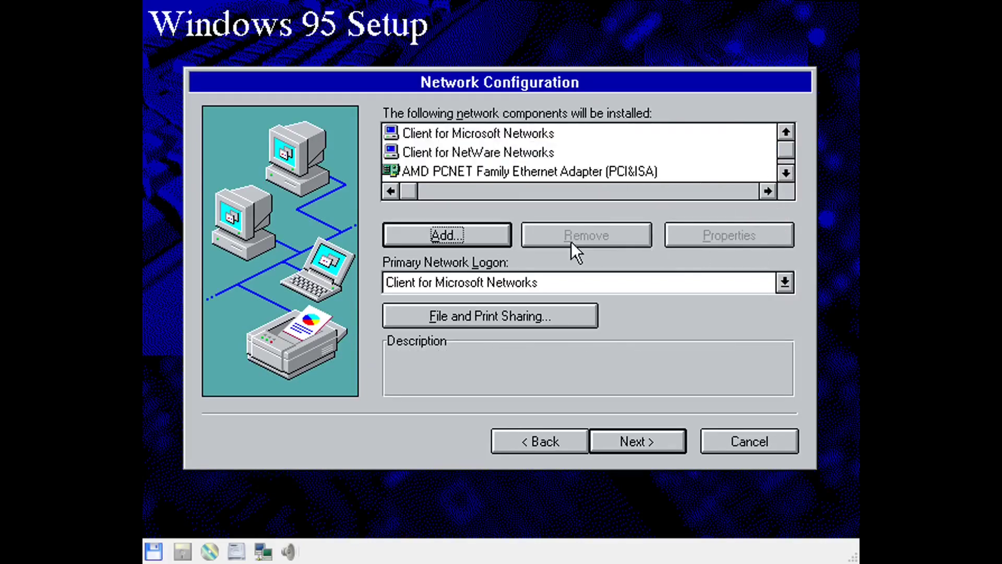
- Enable DNS for TCP/IP on the AMD PCNET adapter, with host win95 and DNS server 10.0.2.3
{"action": "left_click", "coordinate": [786, 172]}
{"action": "left_click", "coordinate": [787, 171]}
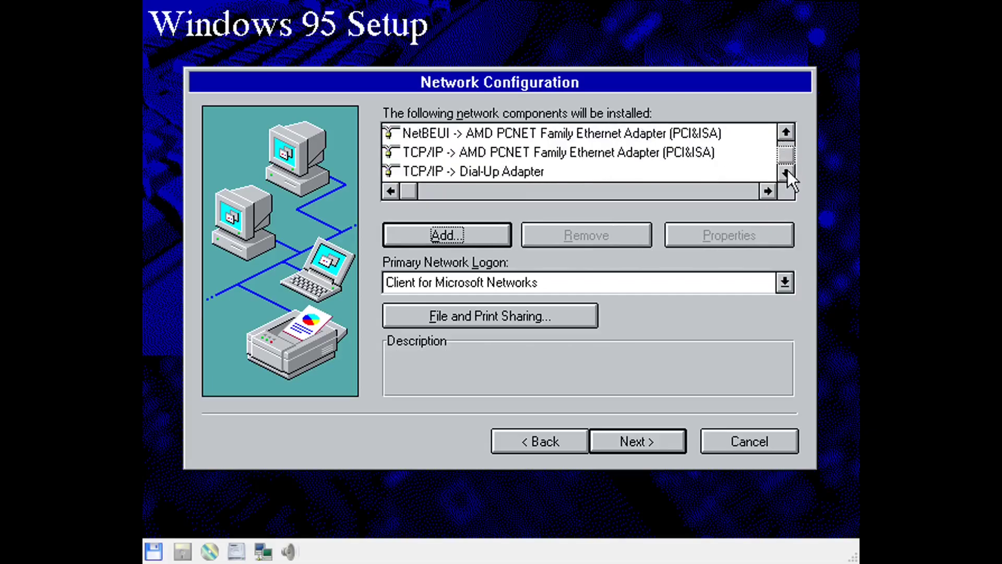
{"action": "left_click", "coordinate": [520, 174]}
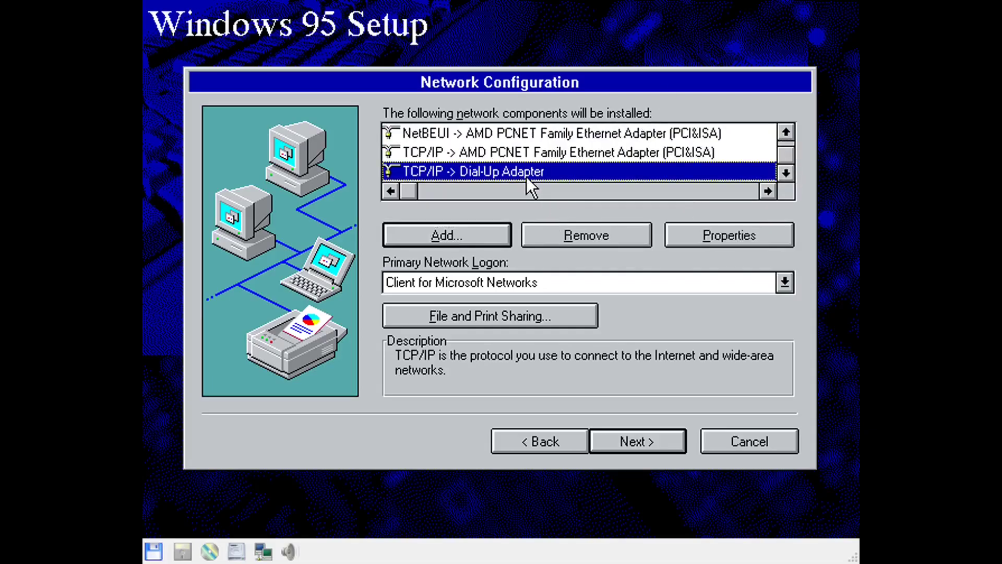
{"action": "left_click", "coordinate": [640, 154]}
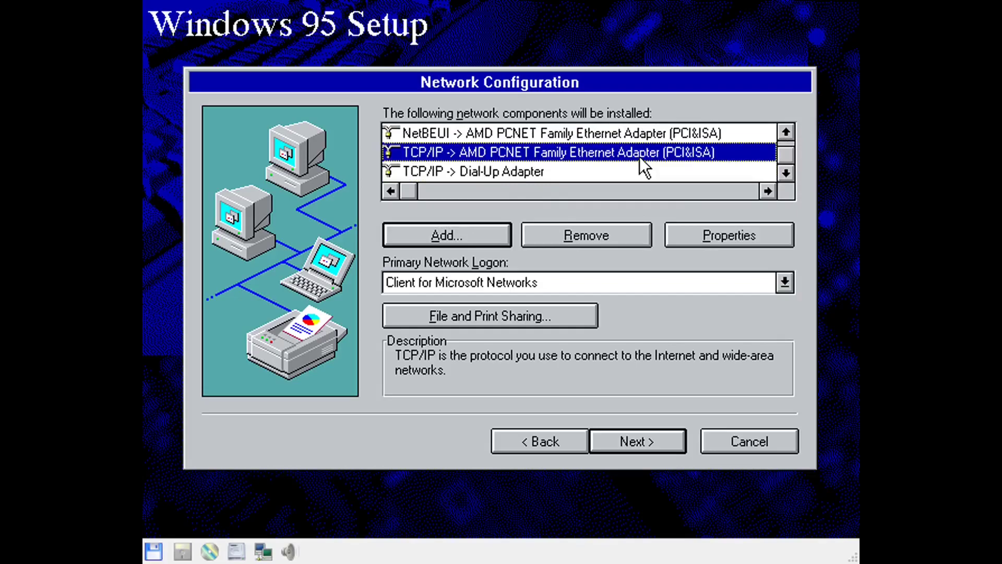
{"action": "double_click", "coordinate": [640, 157]}
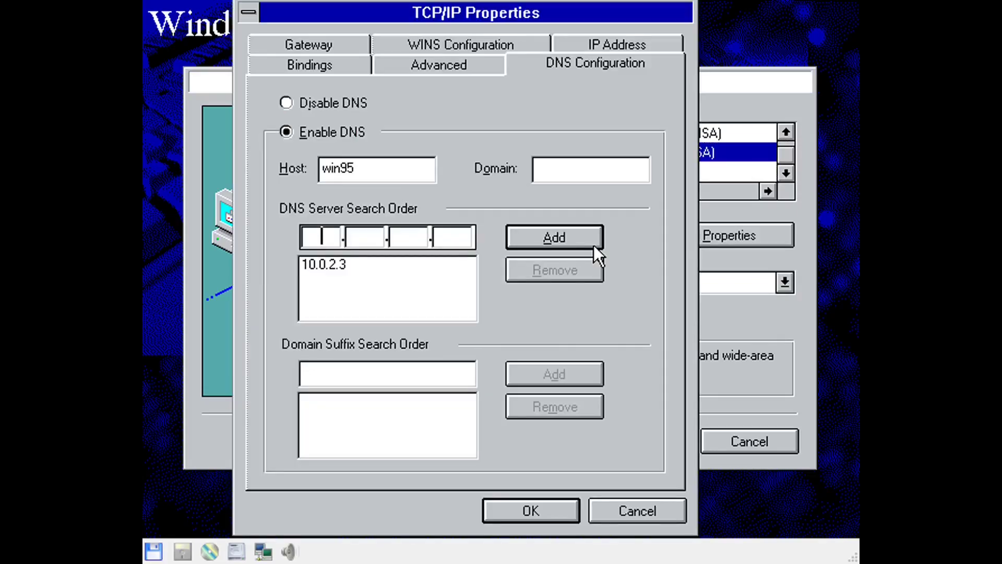
{"action": "key", "text": "Return"}
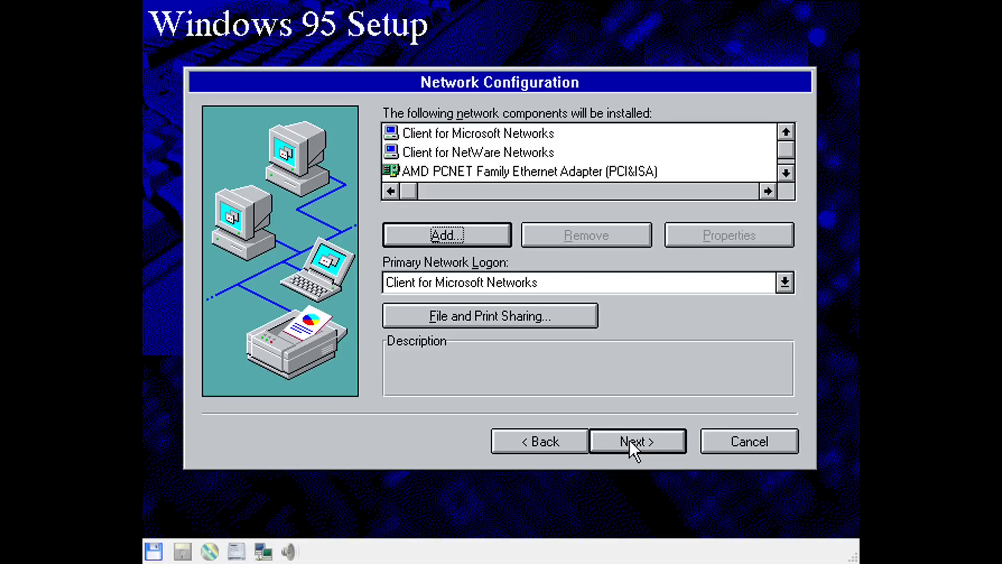
- Accept the network configuration and the computer's prefilled identification details
{"action": "left_click", "coordinate": [651, 441]}
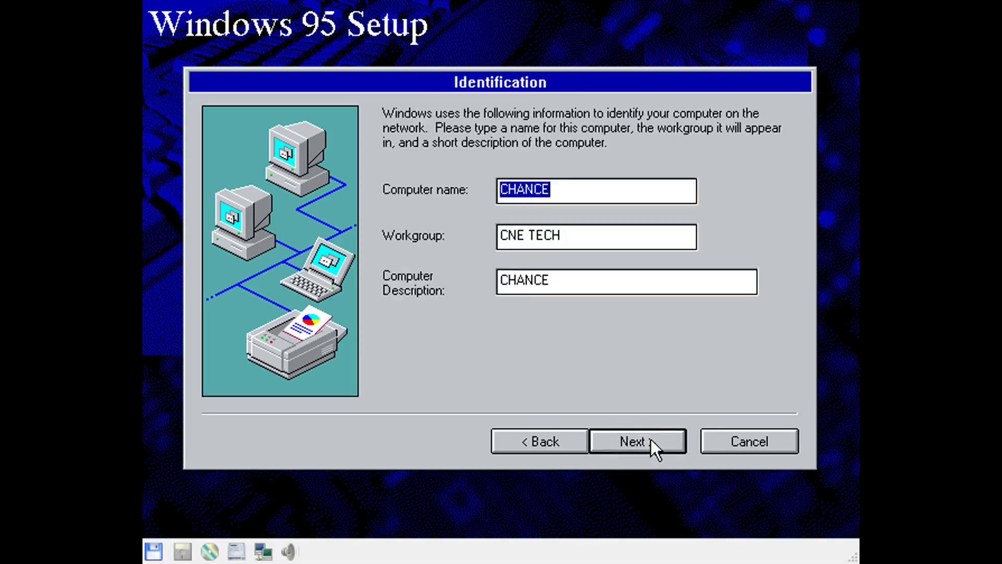
{"action": "left_click", "coordinate": [646, 447]}
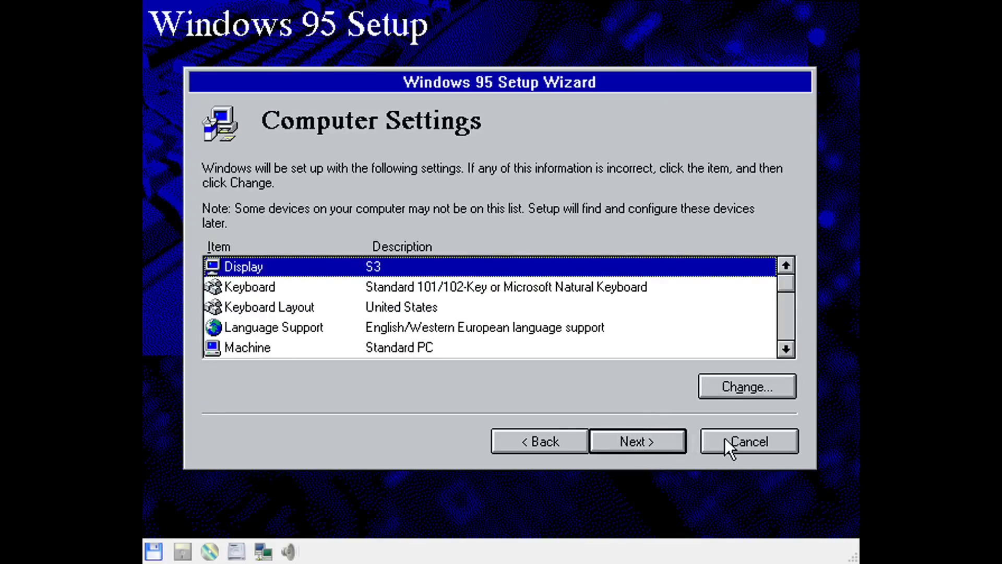
- Review the computer settings, from keyboard, layout and language support through monitor and mouse to regional settings
{"action": "left_click", "coordinate": [469, 287]}
{"action": "left_click", "coordinate": [458, 306]}
{"action": "left_click", "coordinate": [459, 329]}
{"action": "left_click", "coordinate": [449, 346]}
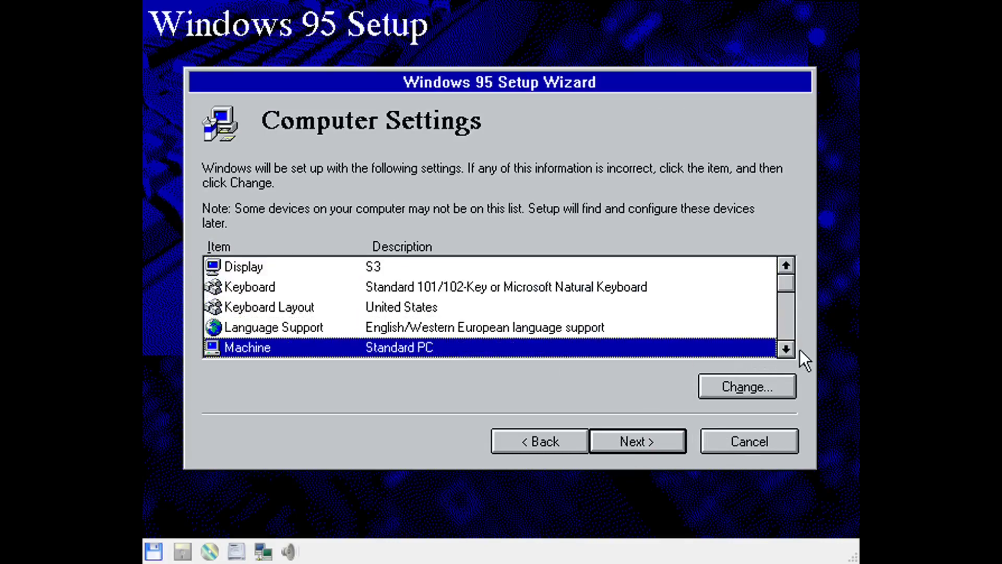
{"action": "left_click", "coordinate": [785, 349]}
{"action": "left_click", "coordinate": [785, 349]}
{"action": "left_click", "coordinate": [785, 349]}
{"action": "left_click", "coordinate": [785, 348]}
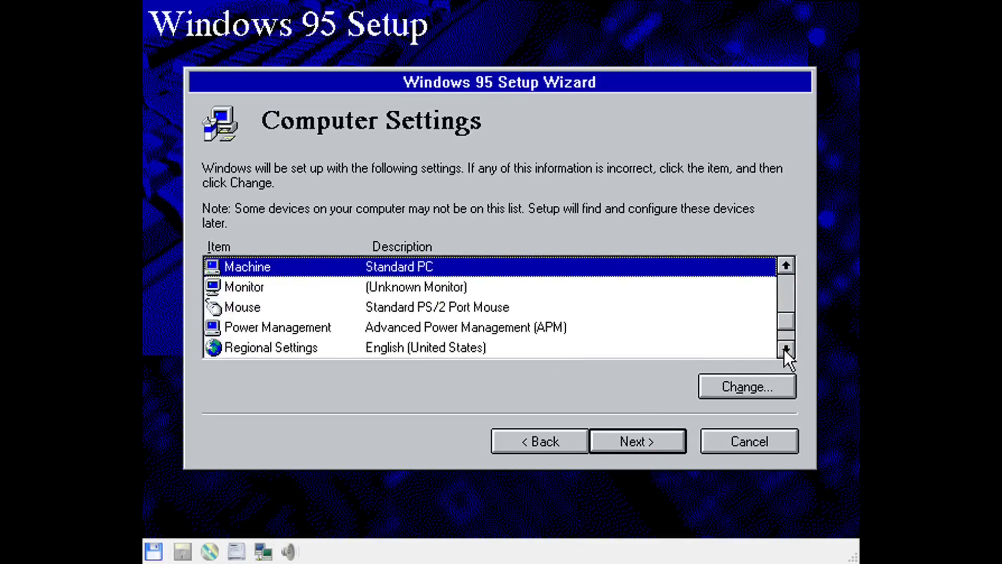
{"action": "left_click", "coordinate": [378, 290]}
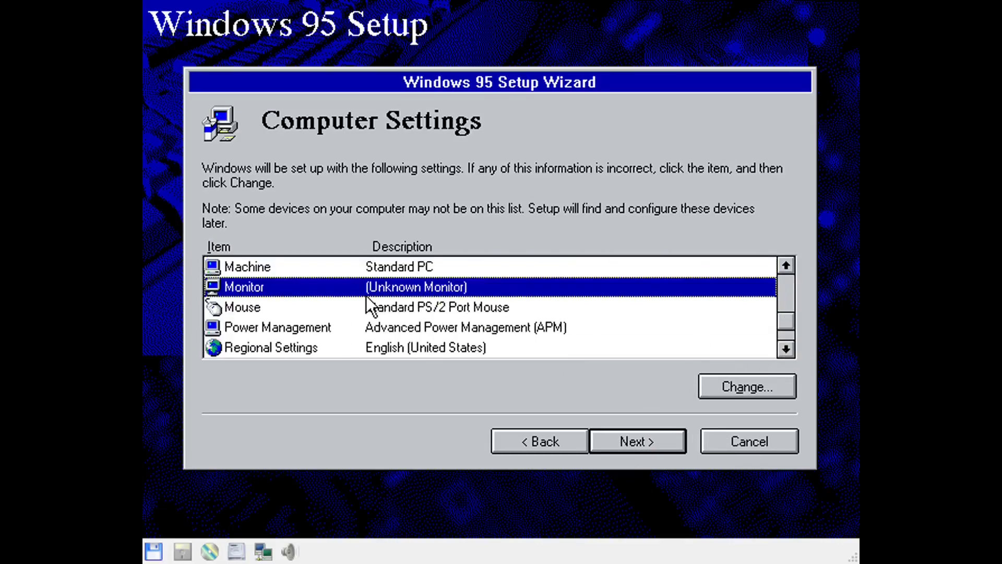
{"action": "left_click", "coordinate": [400, 311]}
{"action": "left_click", "coordinate": [402, 324]}
{"action": "left_click", "coordinate": [401, 349]}
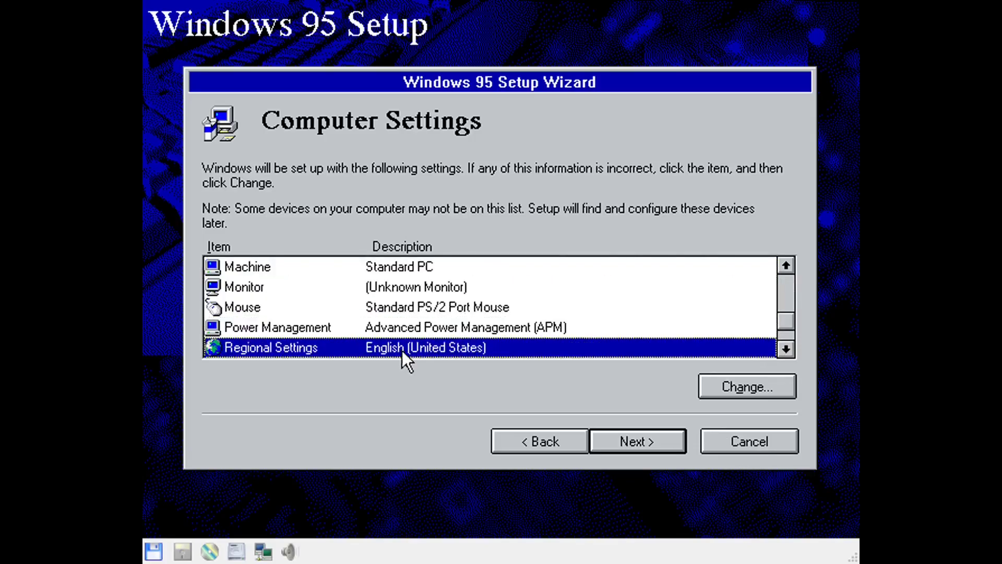
{"action": "left_click", "coordinate": [786, 350]}
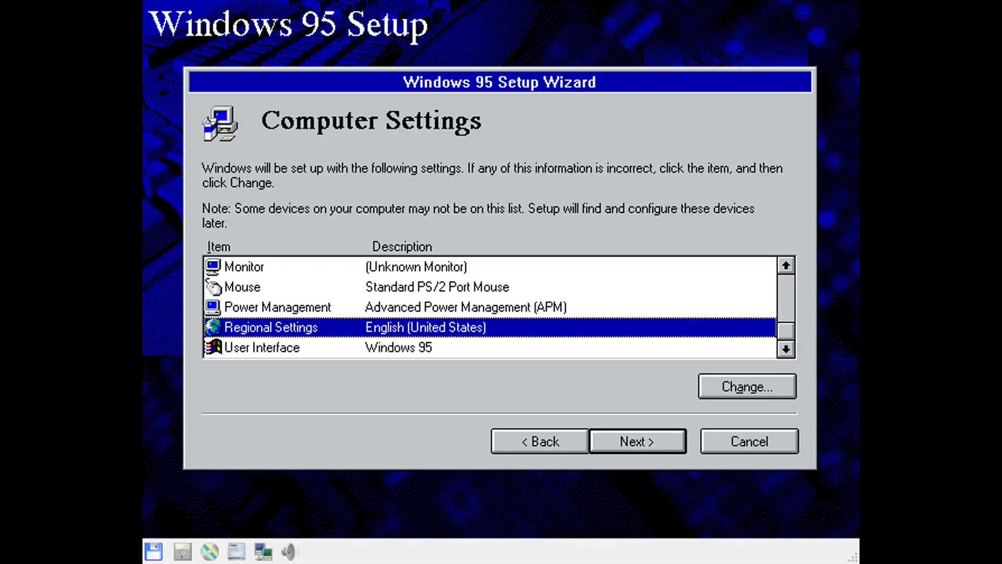
- Accept the computer settings, decline the startup disk and start copying the Windows 95 files
{"action": "left_click", "coordinate": [625, 440]}
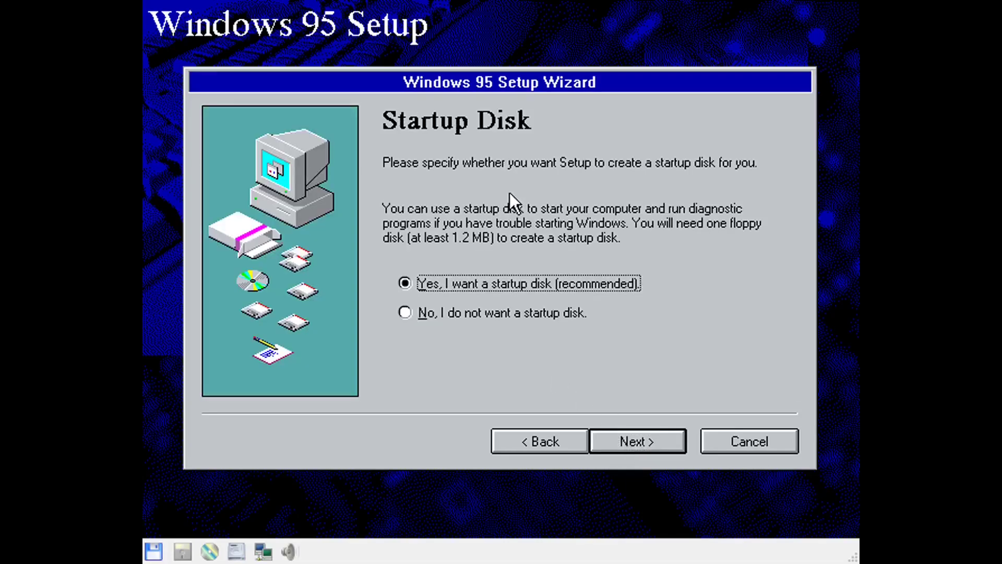
{"action": "left_click", "coordinate": [535, 311]}
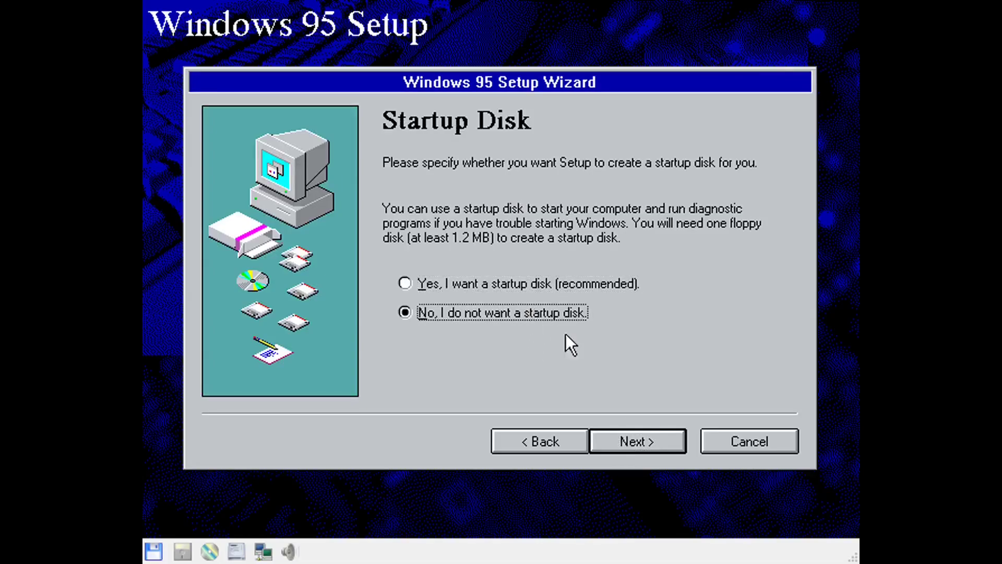
{"action": "left_click", "coordinate": [625, 439]}
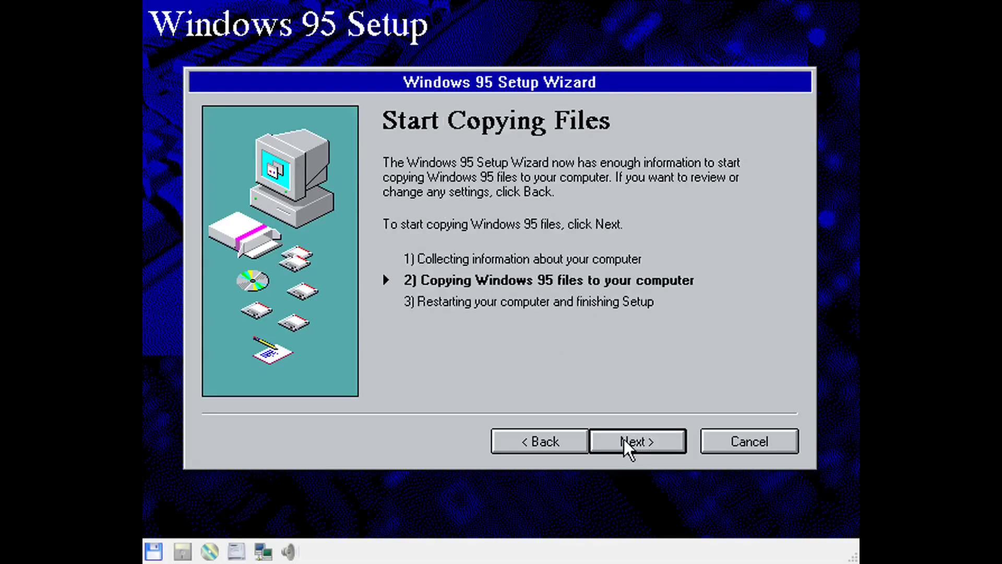
{"action": "left_click", "coordinate": [625, 440]}
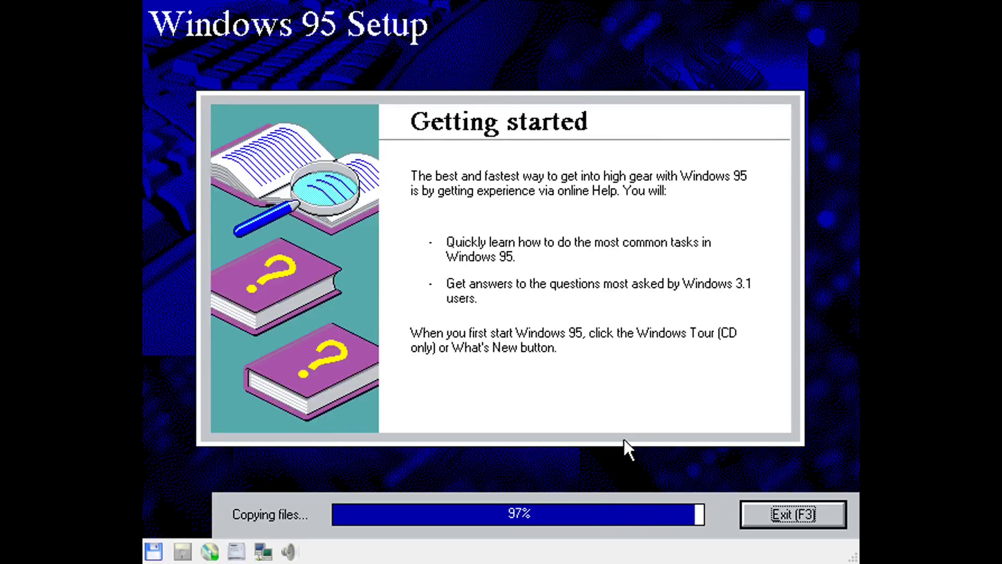
- Restart the computer to continue Setup, and register the Windows user name with a blank password
{"action": "left_click", "coordinate": [519, 366]}
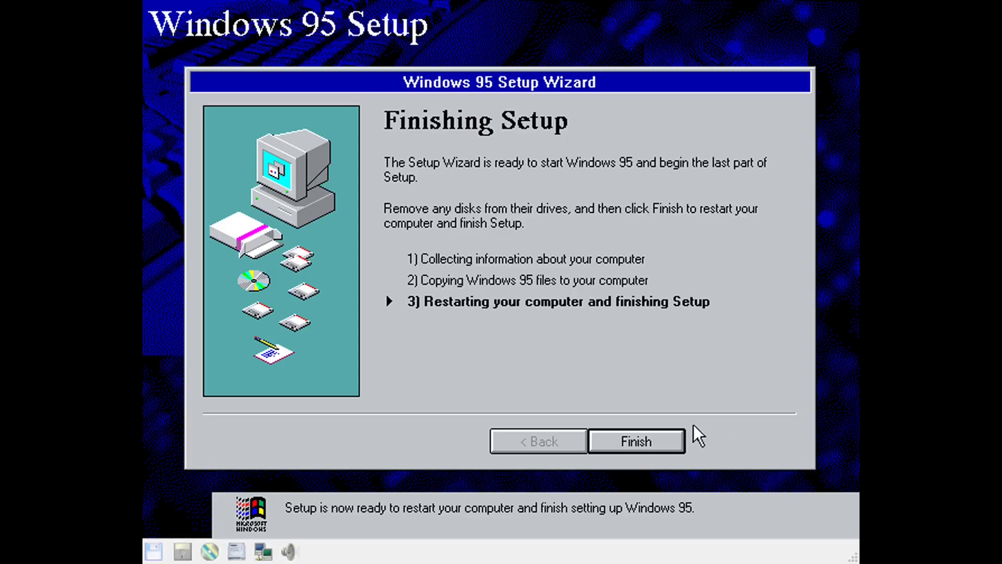
{"action": "left_click", "coordinate": [674, 443]}
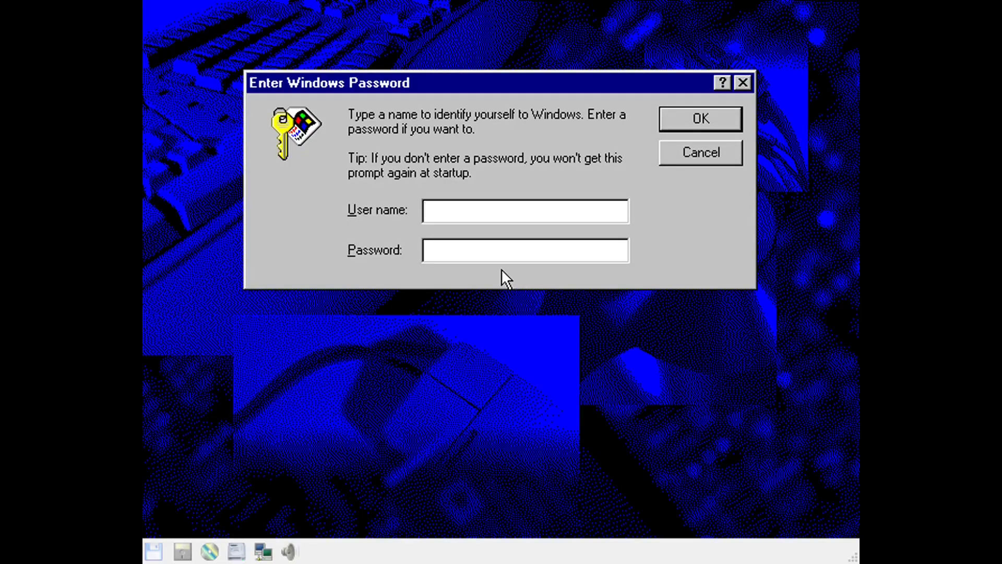
{"action": "type", "text": "chance"}
{"action": "key", "text": "Return"}
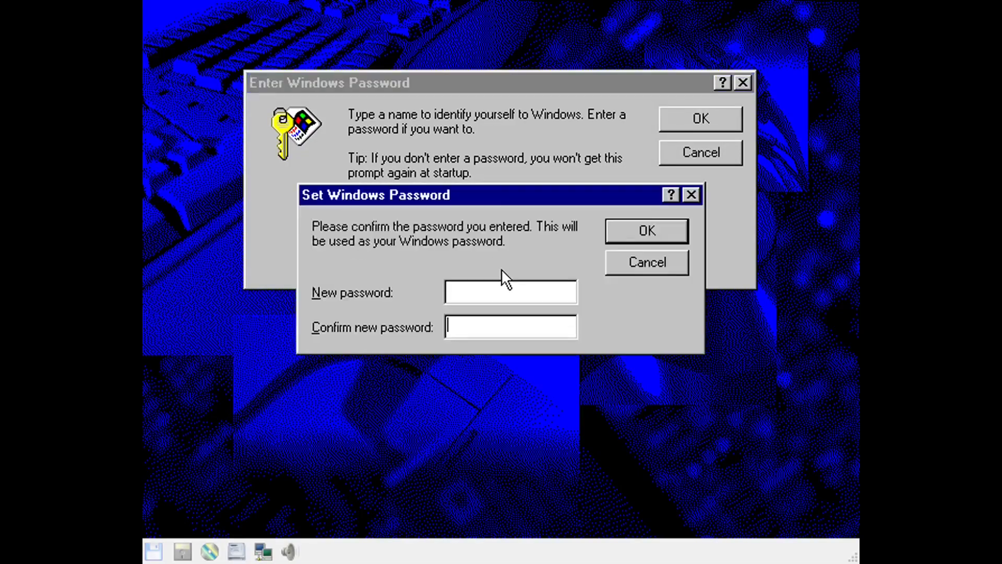
{"action": "left_click", "coordinate": [669, 226]}
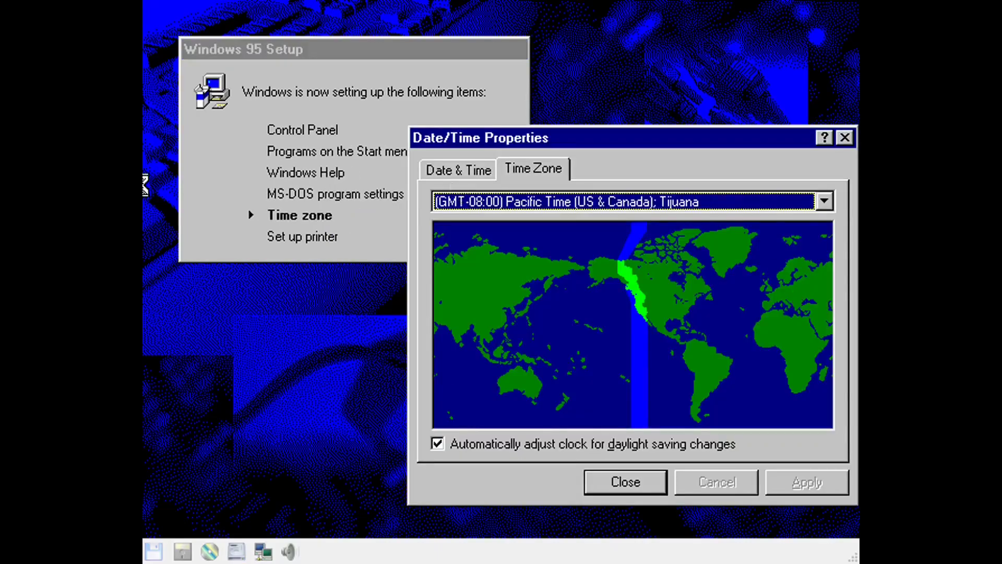
- Check the time zone list and dismiss the date and time settings, and skip the printer installation
{"action": "left_click", "coordinate": [825, 201]}
{"action": "left_click", "coordinate": [829, 228]}
{"action": "left_click", "coordinate": [710, 474]}
{"action": "left_click", "coordinate": [722, 484]}
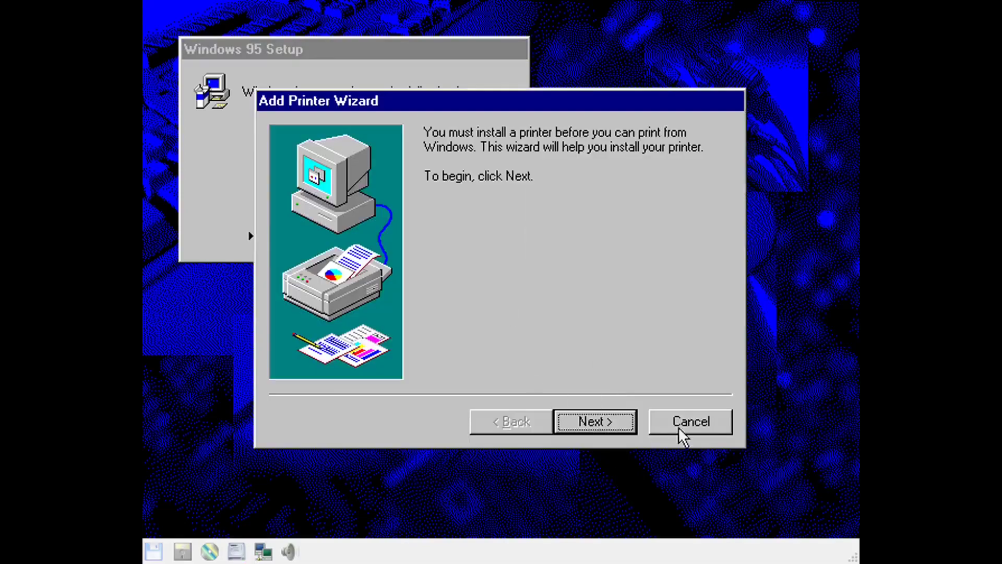
{"action": "left_click", "coordinate": [678, 428]}
- Log on to Windows after Setup finishes and close the Welcome window
{"action": "left_click", "coordinate": [518, 354]}
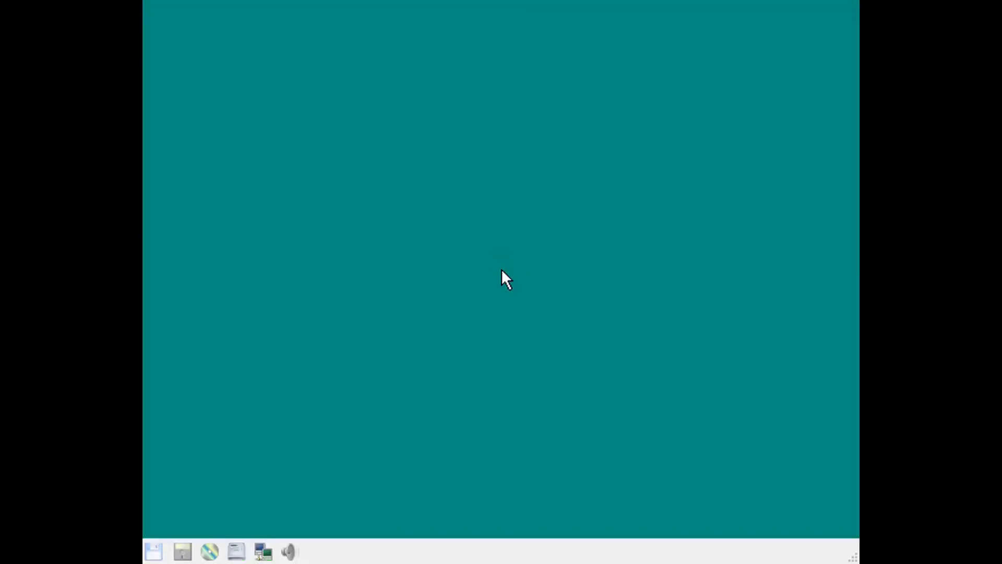
{"action": "left_click", "coordinate": [707, 137]}
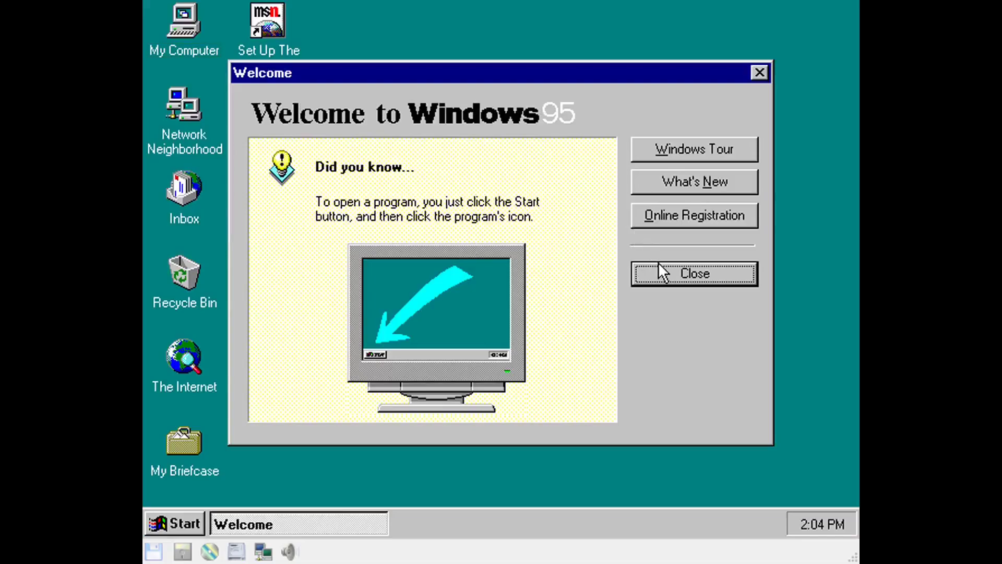
{"action": "left_click", "coordinate": [684, 271]}
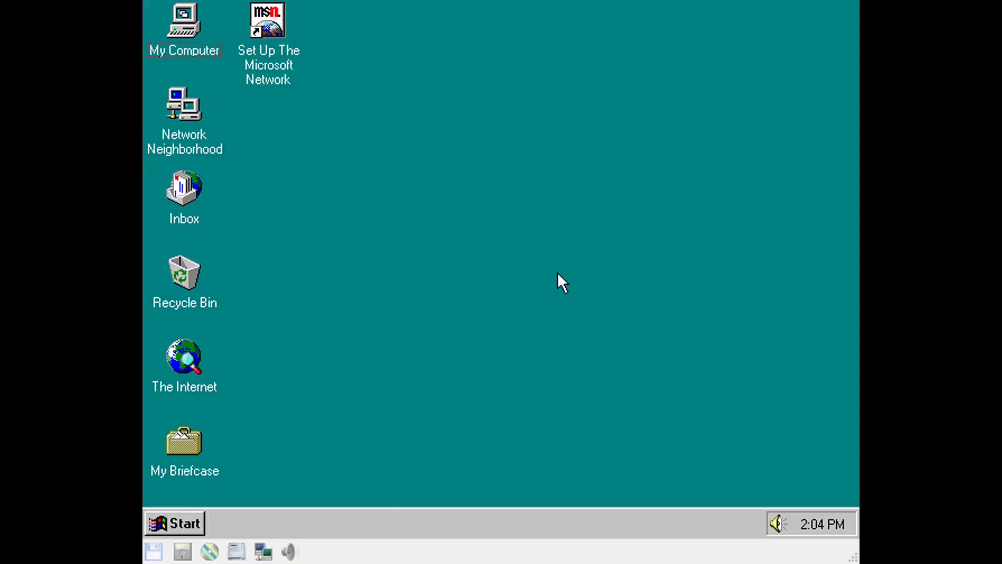
- Set the display's color palette to True Color (32 bit) and the desktop area to 1024 by 768 pixels
{"action": "right_click", "coordinate": [558, 271]}
{"action": "left_click", "coordinate": [632, 412]}
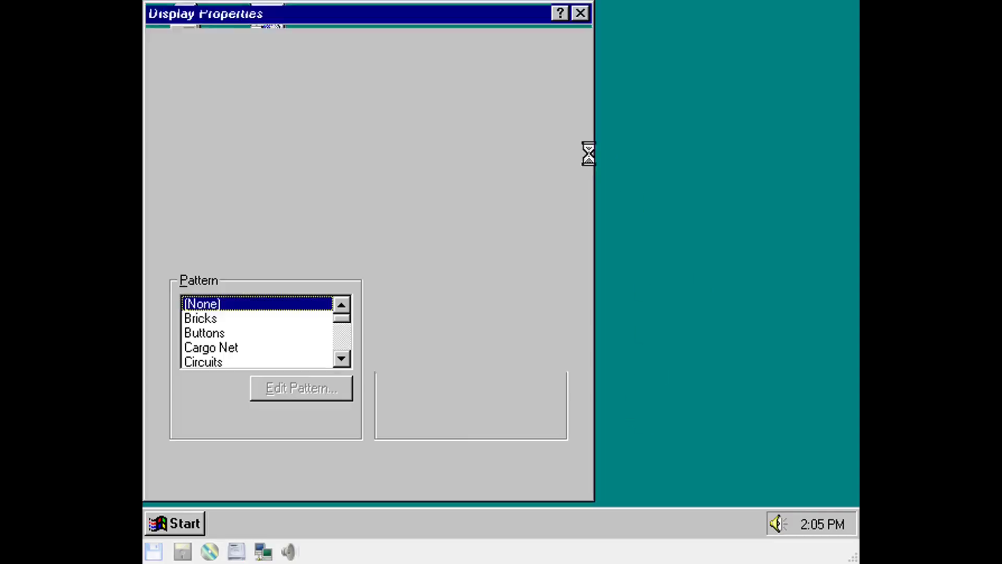
{"action": "left_click", "coordinate": [424, 52]}
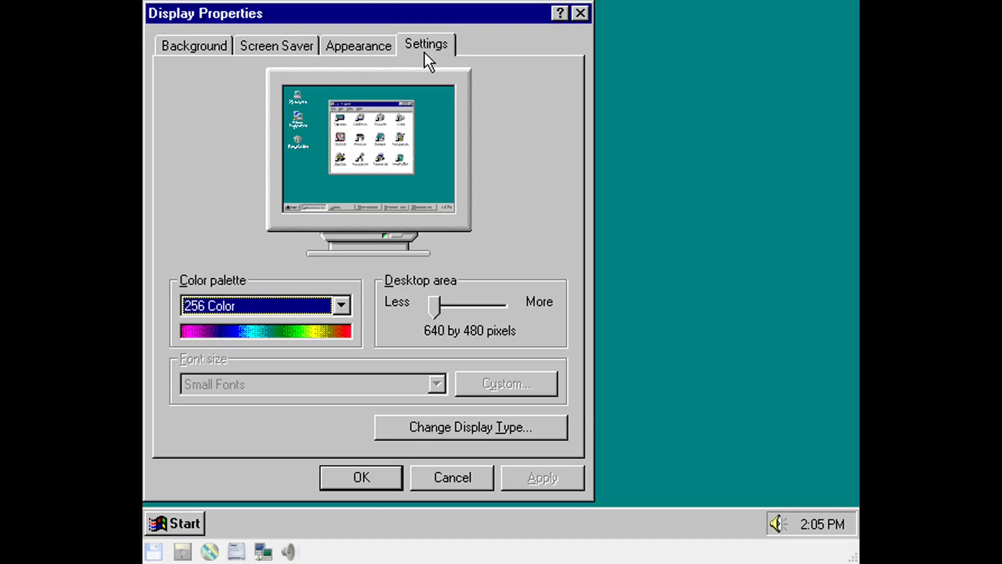
{"action": "left_click", "coordinate": [246, 306]}
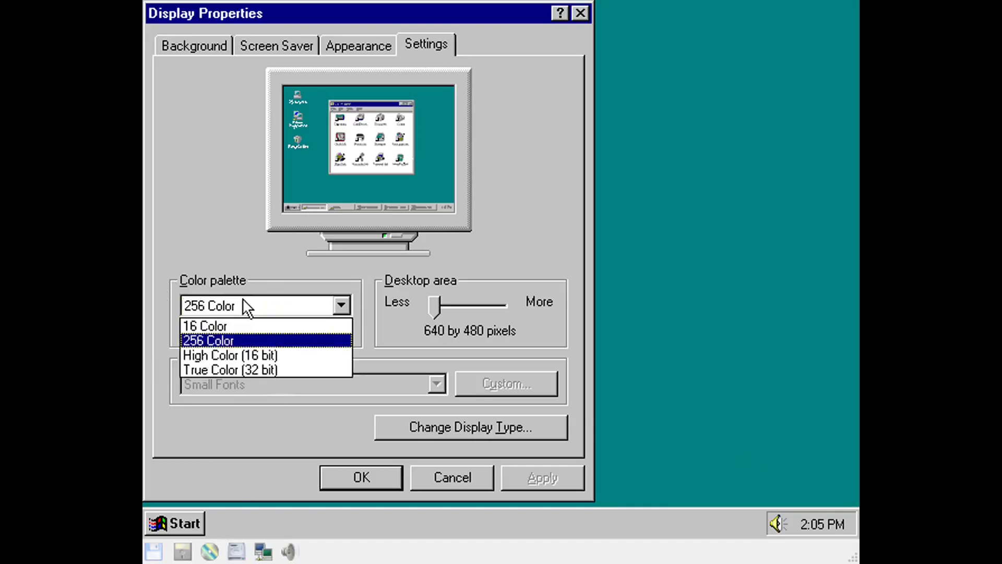
{"action": "left_click", "coordinate": [238, 371]}
{"action": "left_click", "coordinate": [256, 306]}
{"action": "left_click", "coordinate": [253, 373]}
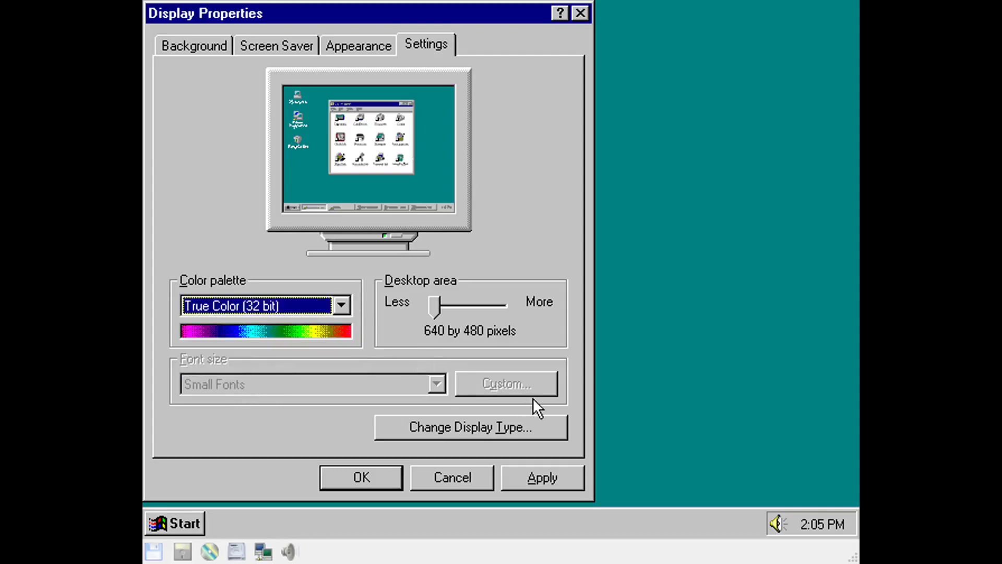
{"action": "left_click_drag", "start_coordinate": [436, 315], "coordinate": [466, 315]}
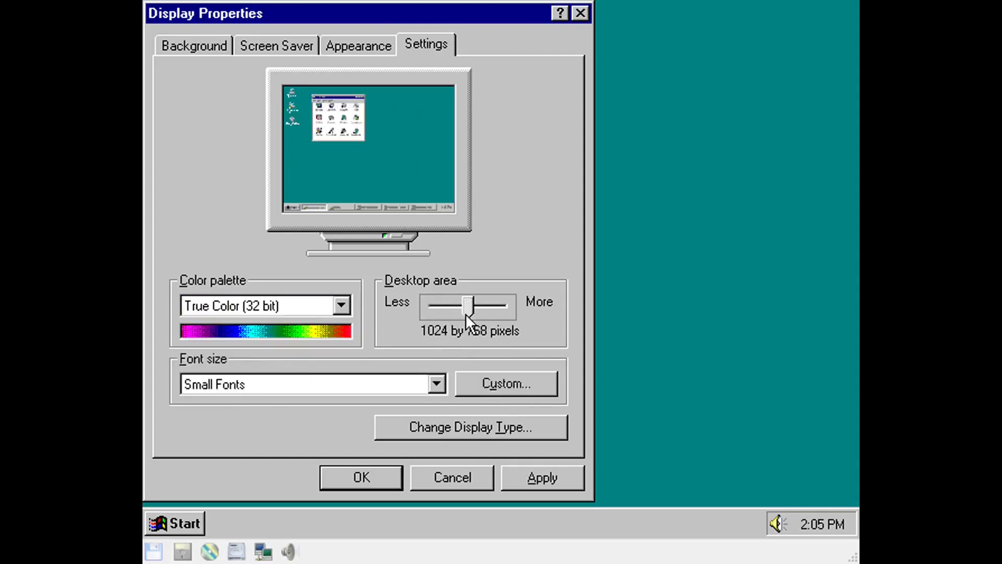
- Apply the display changes without specifying a monitor, restart, and log back on to a clear desktop with a blank password
{"action": "left_click", "coordinate": [544, 486]}
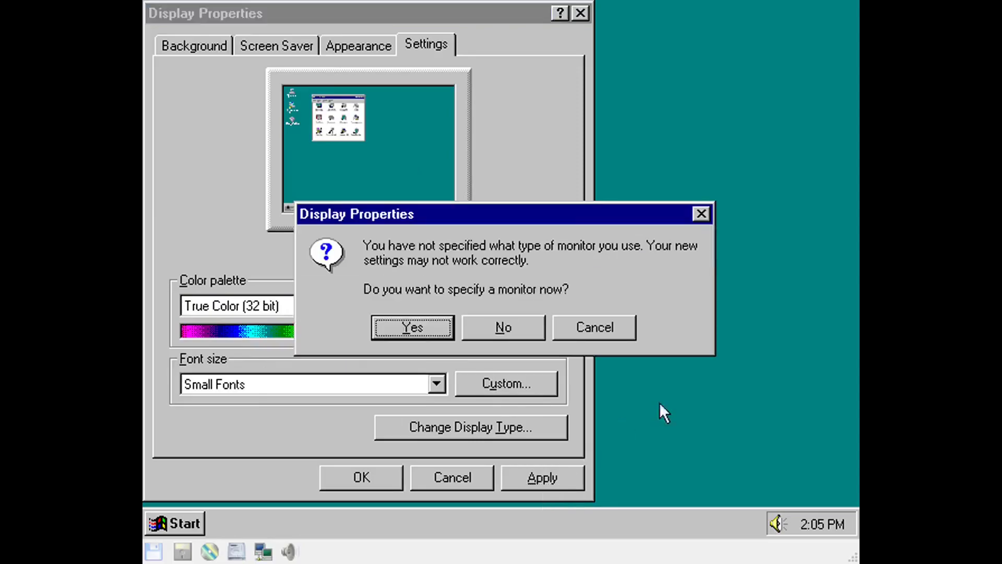
{"action": "left_click", "coordinate": [509, 329]}
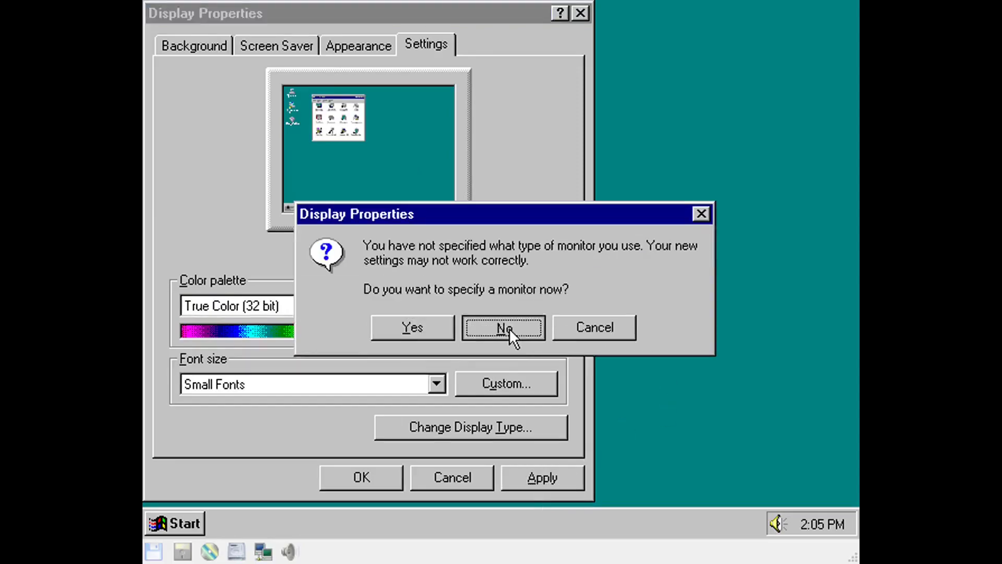
{"action": "left_click", "coordinate": [449, 329]}
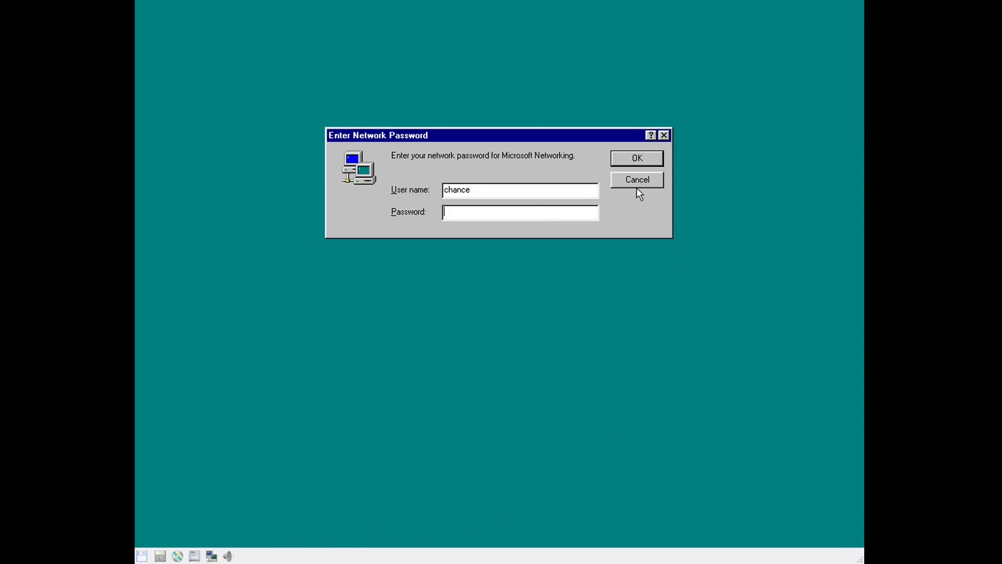
{"action": "left_click", "coordinate": [635, 163]}
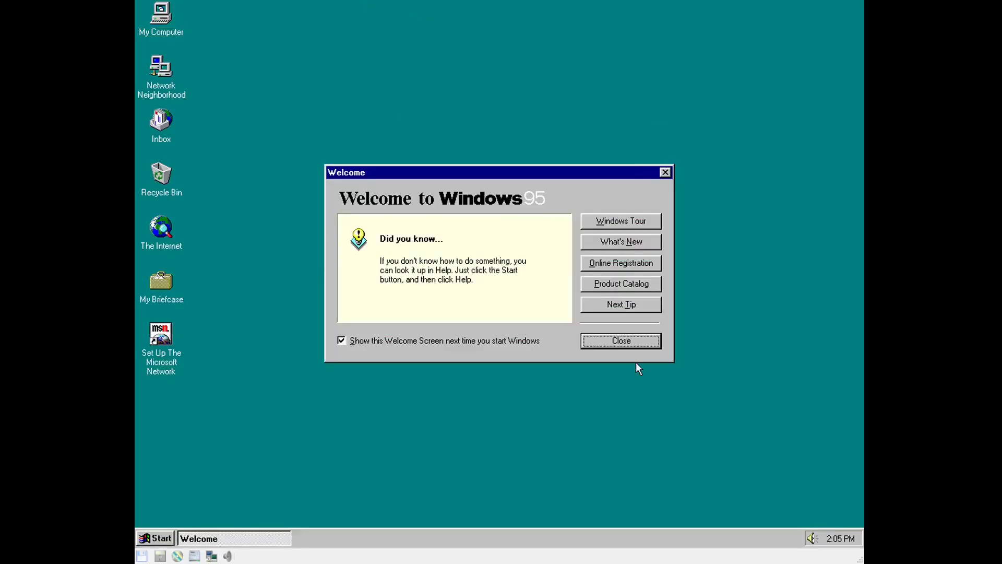
{"action": "left_click", "coordinate": [617, 344]}
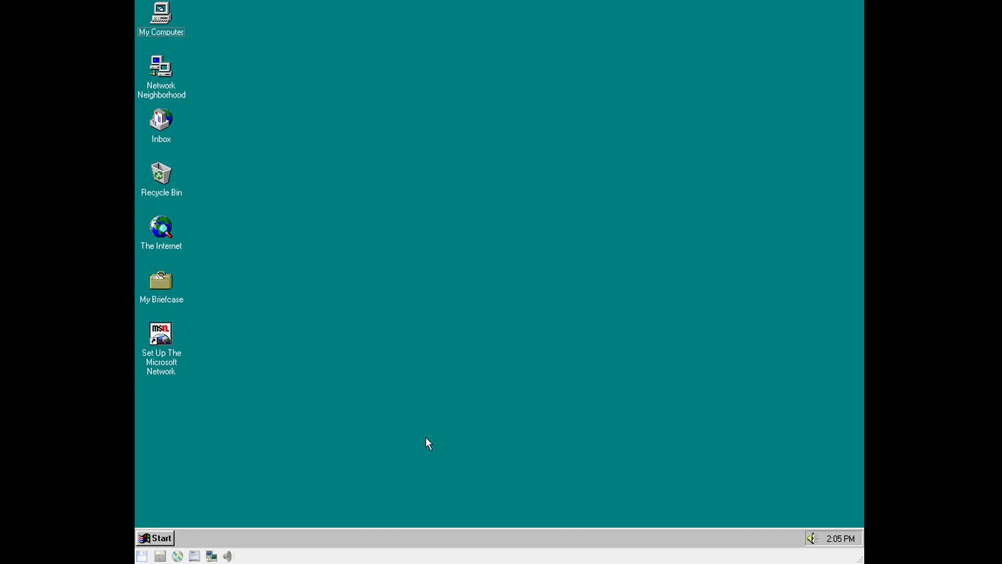
{"action": "right_click", "coordinate": [136, 498]}
{"action": "right_click", "coordinate": [414, 499]}
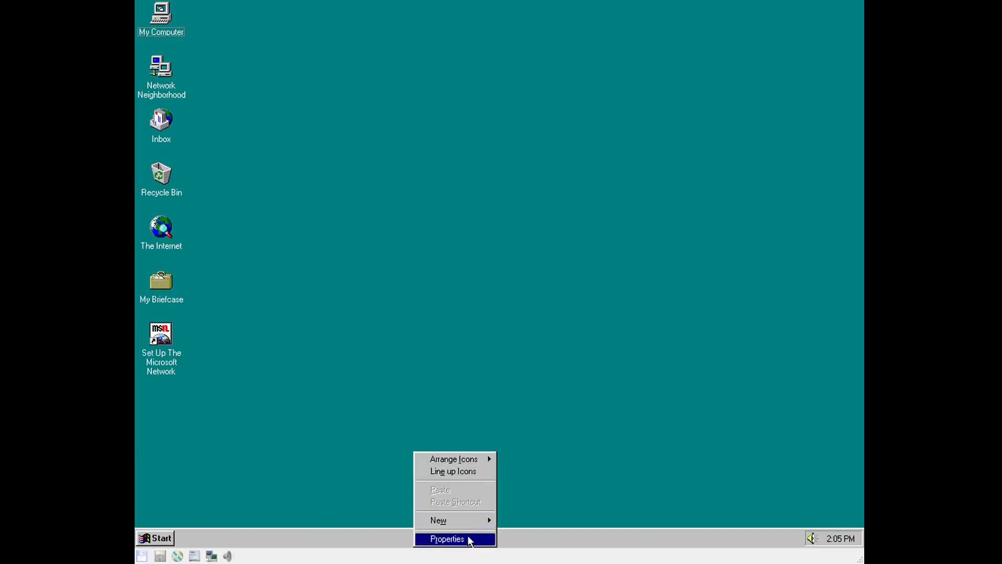
{"action": "left_click", "coordinate": [466, 322]}
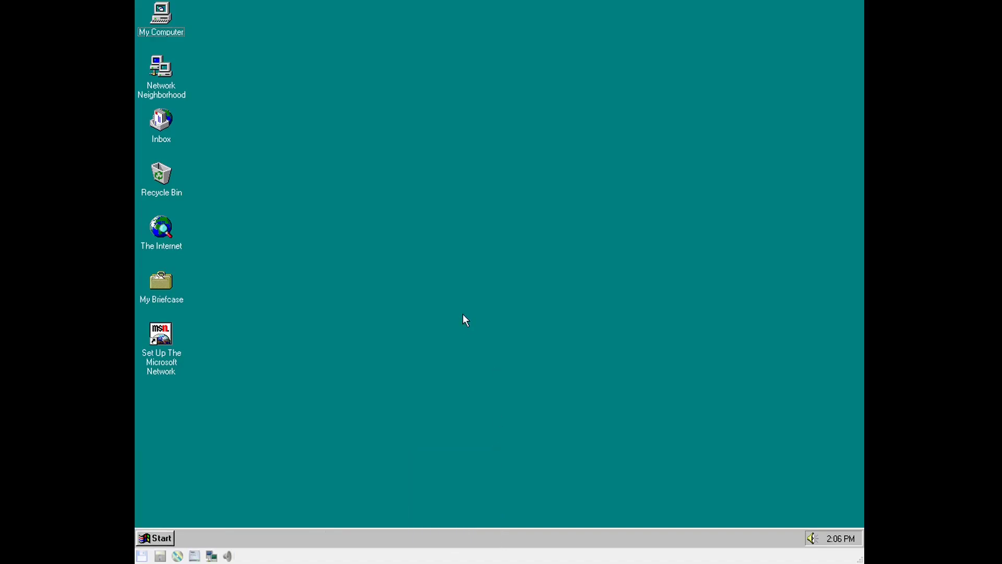
{"action": "left_click", "coordinate": [155, 539]}
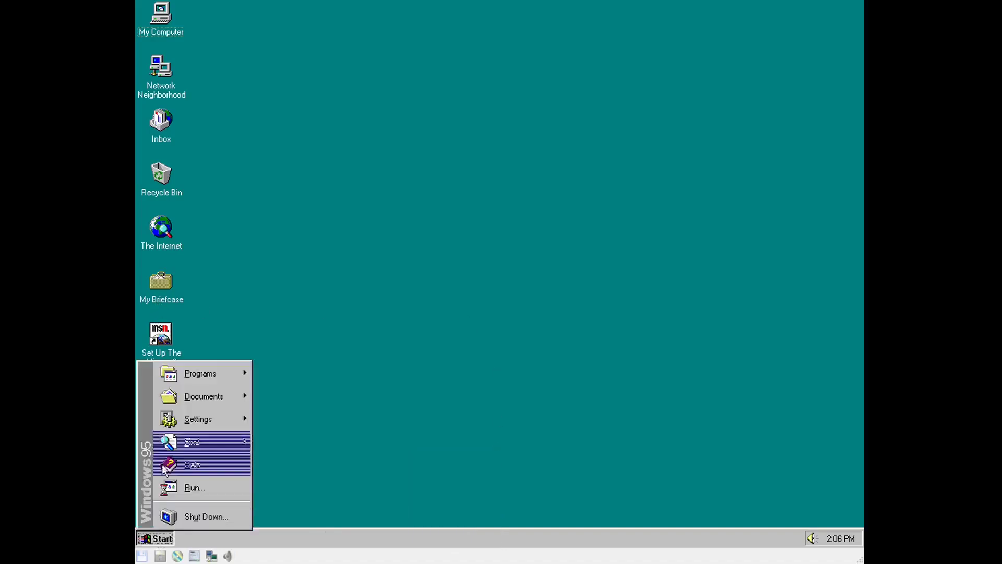
{"action": "mouse_move", "coordinate": [209, 373]}
{"action": "mouse_move", "coordinate": [292, 370]}
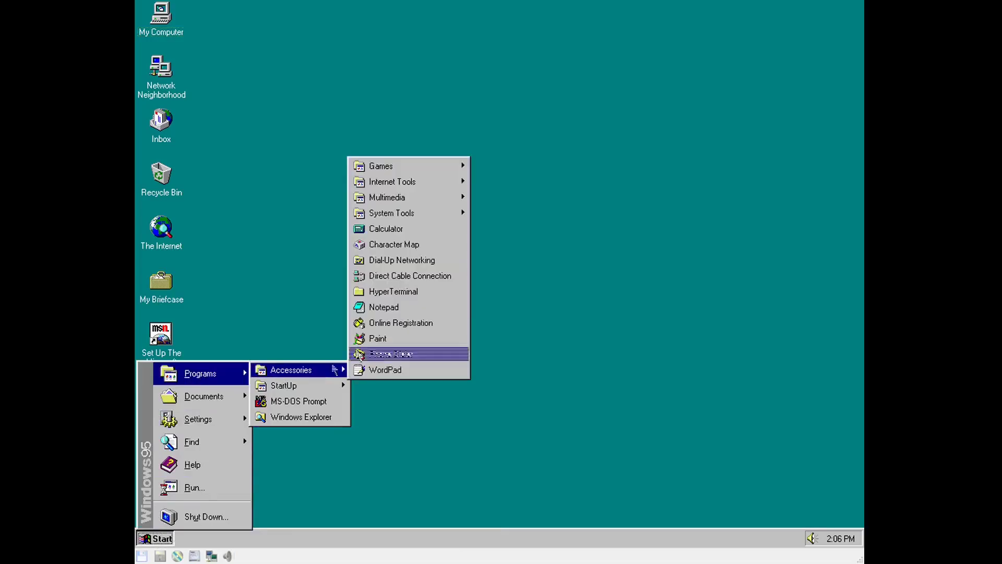
{"action": "left_click", "coordinate": [548, 289]}
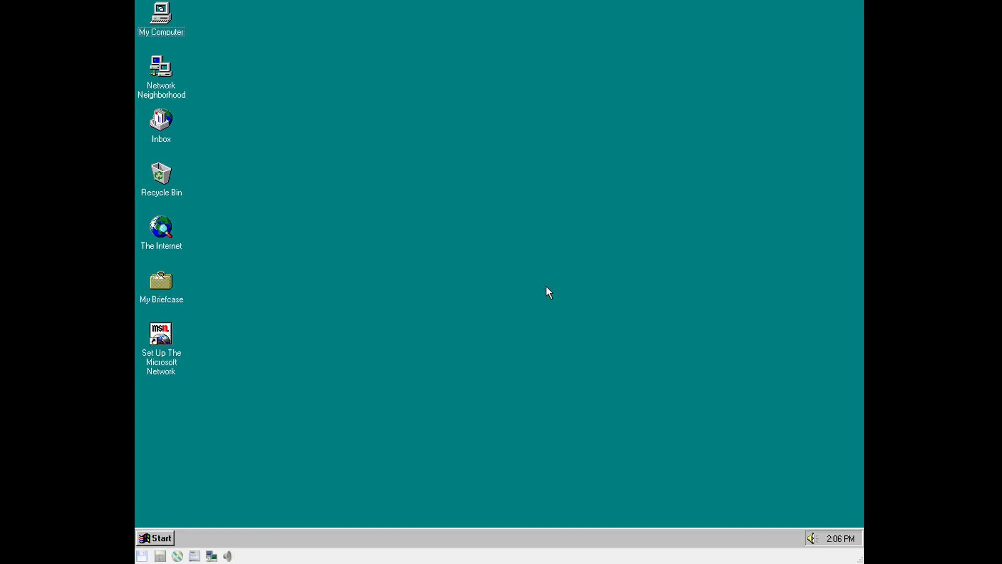
- Check the Windows version information from the My Computer window, then close the window
{"action": "right_click", "coordinate": [167, 16]}
{"action": "left_click", "coordinate": [480, 93]}
{"action": "double_click", "coordinate": [168, 32]}
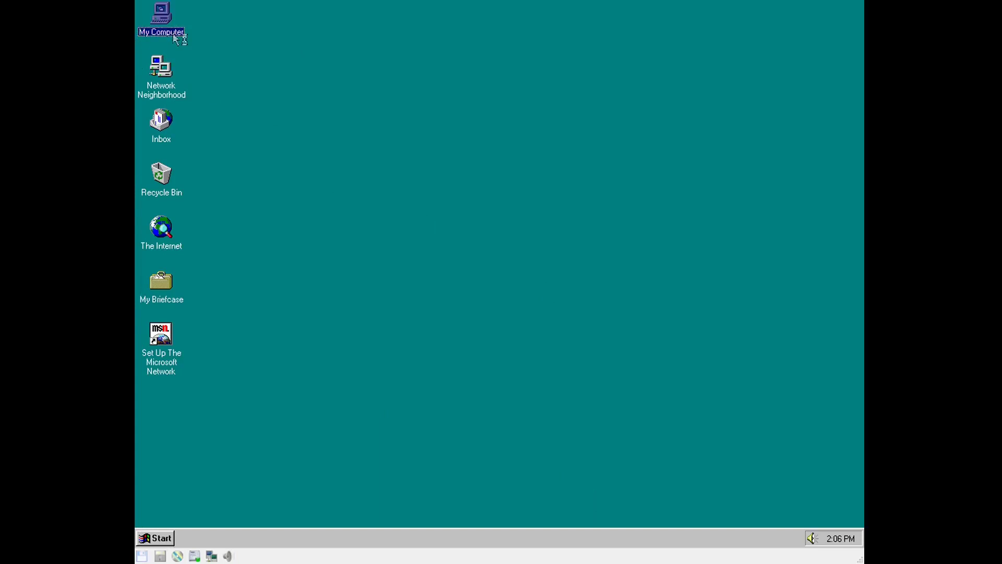
{"action": "left_click", "coordinate": [245, 71]}
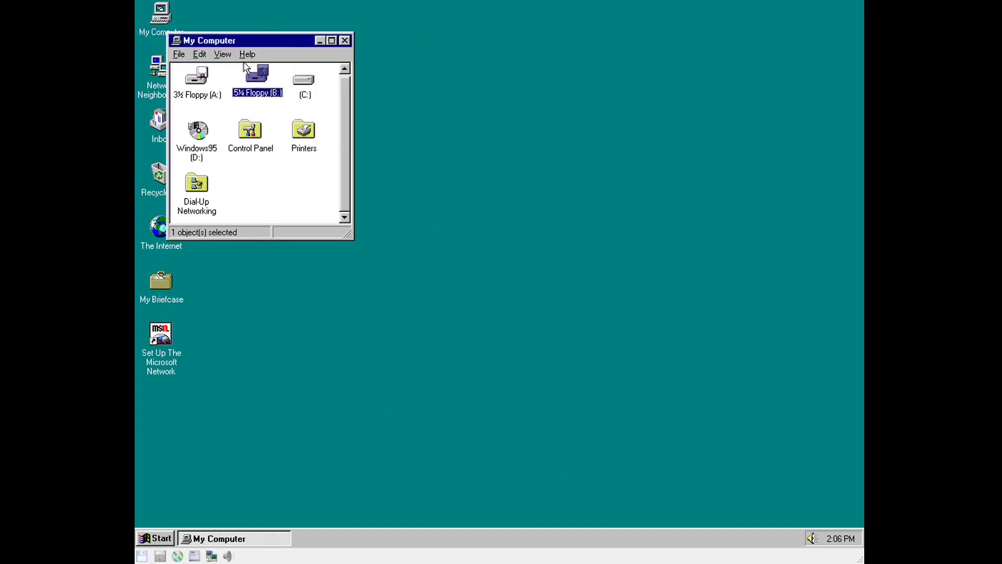
{"action": "left_click", "coordinate": [247, 54]}
{"action": "left_click", "coordinate": [274, 86]}
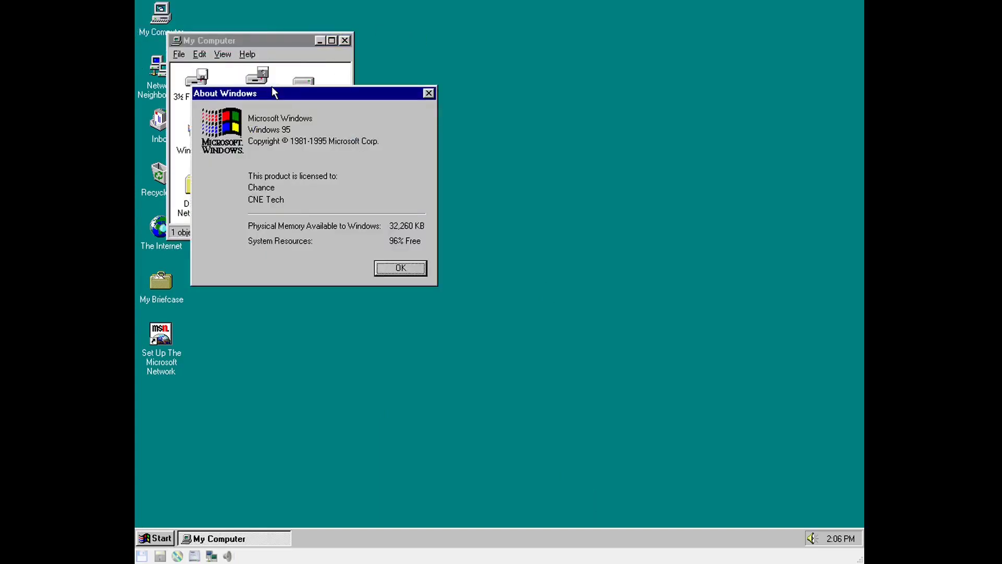
{"action": "left_click", "coordinate": [395, 269]}
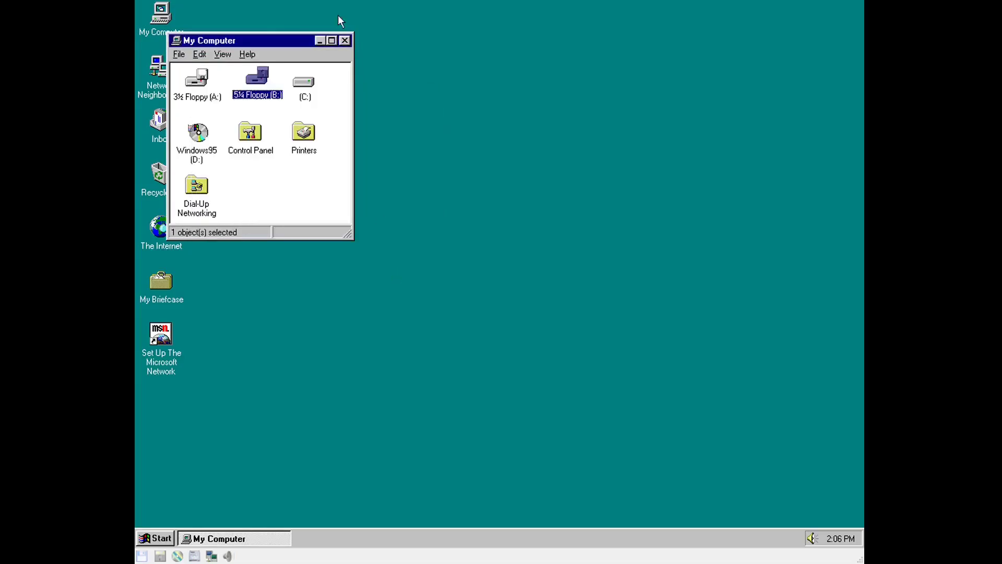
{"action": "left_click", "coordinate": [345, 41]}
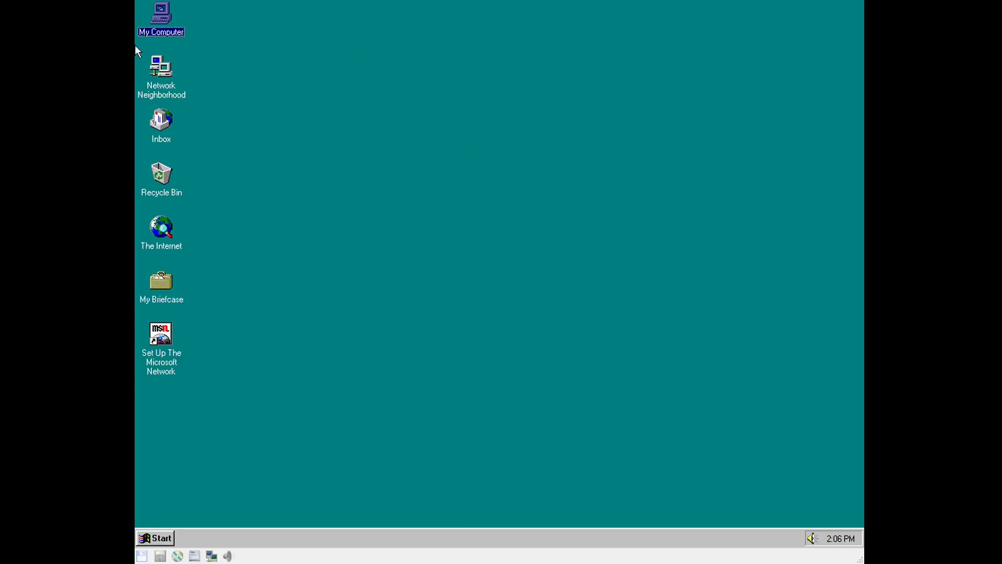
- Open the Mycd (D:) disc in My Computer and run ie5setup
{"action": "double_click", "coordinate": [173, 14]}
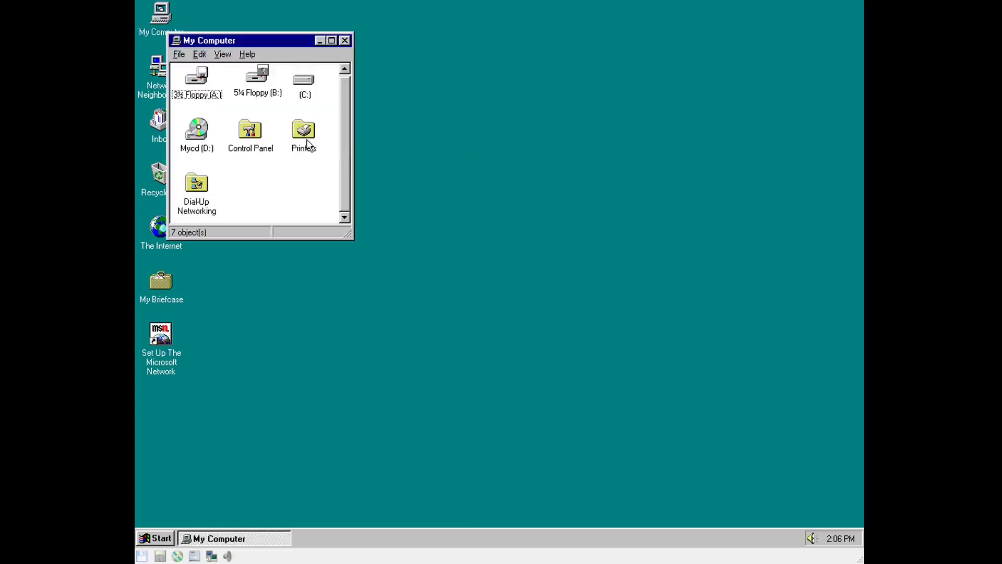
{"action": "double_click", "coordinate": [207, 135]}
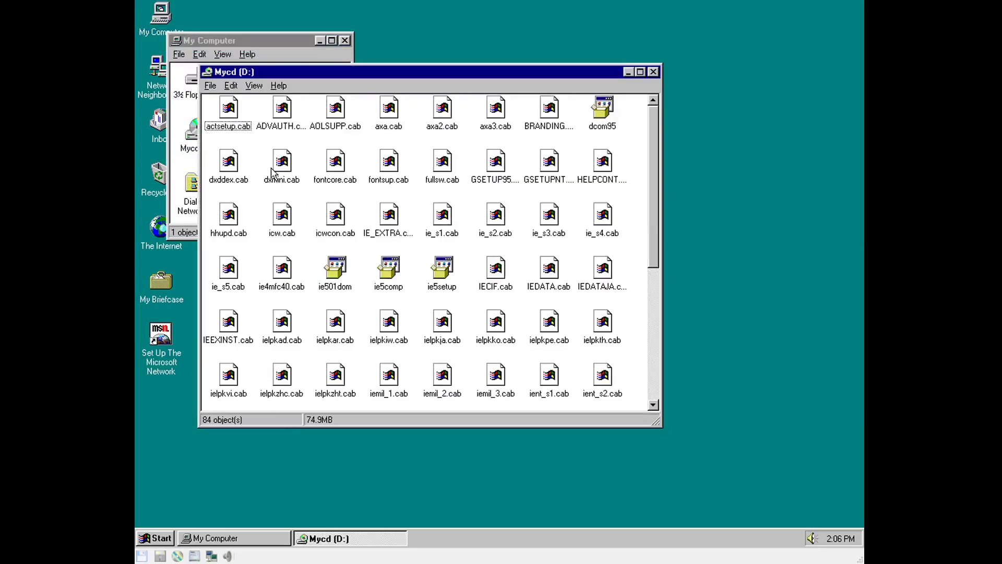
{"action": "left_click", "coordinate": [445, 274]}
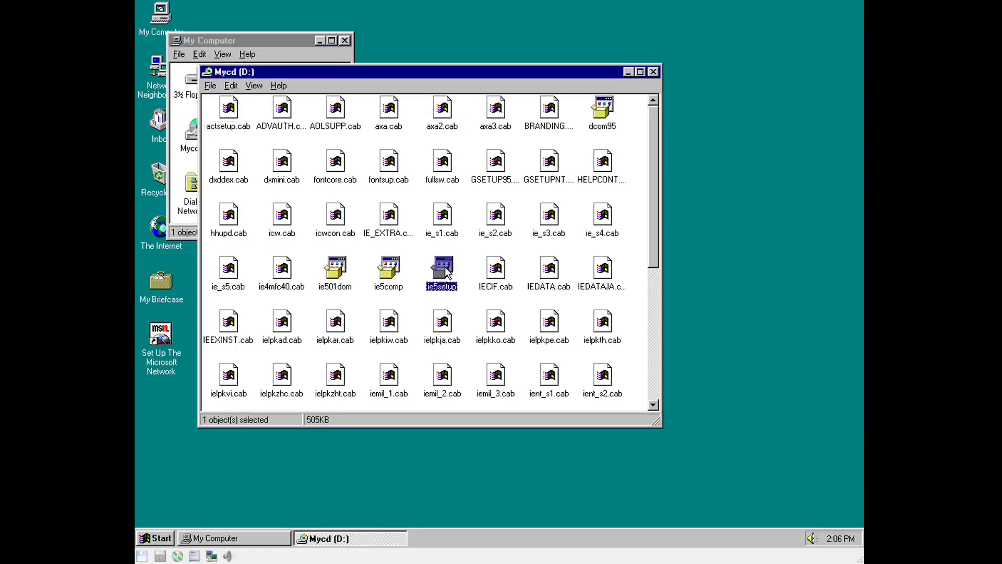
{"action": "double_click", "coordinate": [445, 275]}
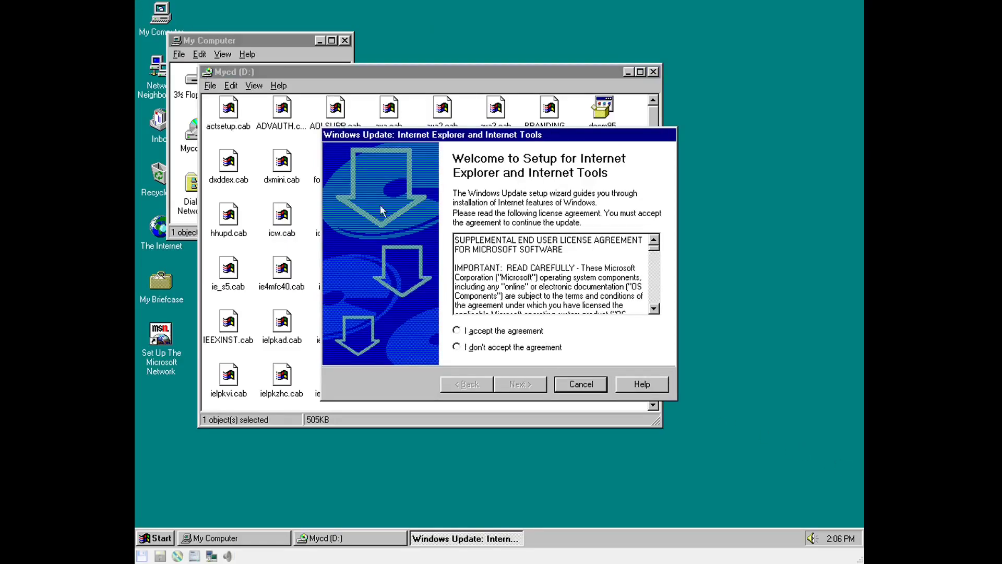
- Accept the Internet Explorer license agreement, install the typical set of components and finish the setup with a restart
{"action": "left_click", "coordinate": [504, 332]}
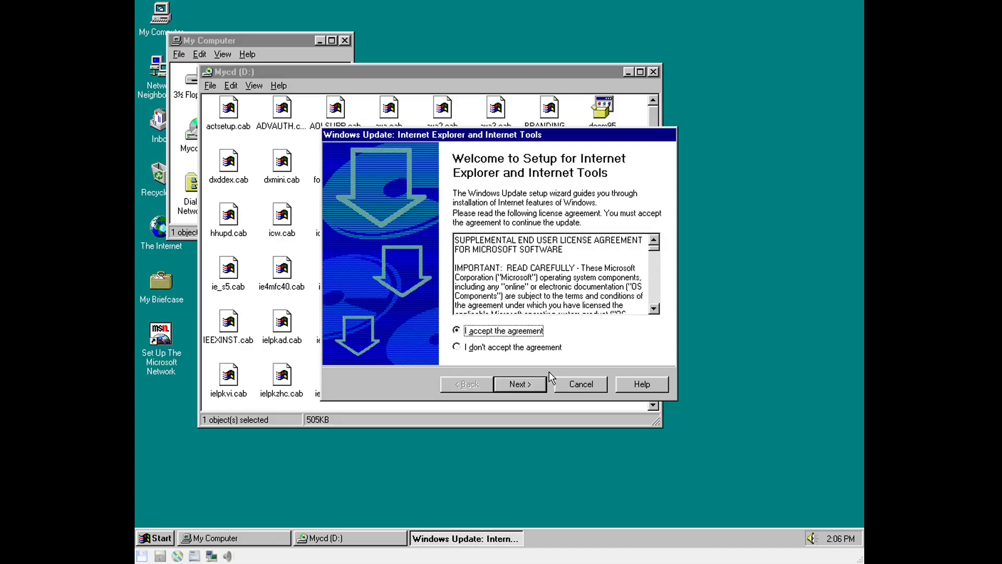
{"action": "left_click", "coordinate": [523, 392]}
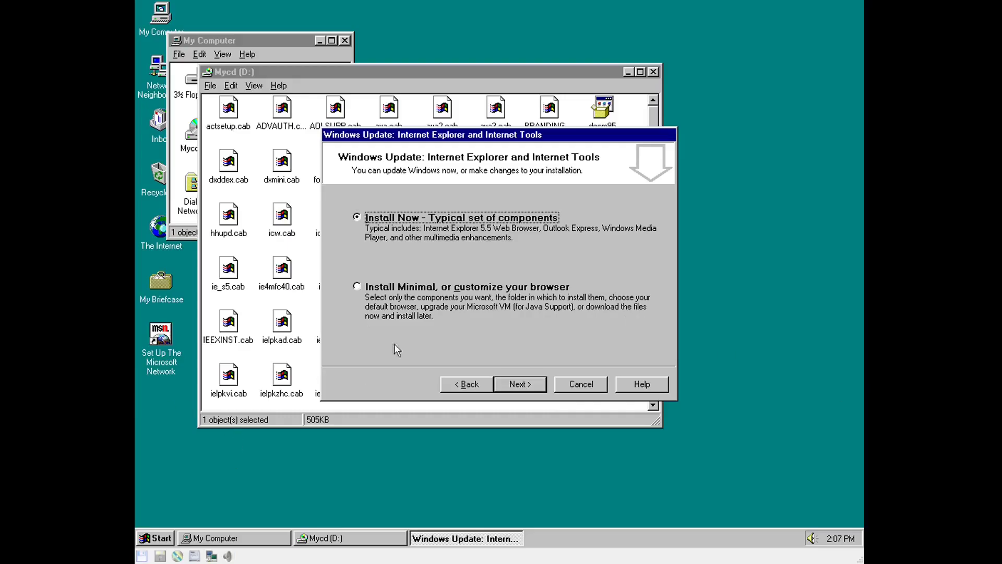
{"action": "left_click", "coordinate": [532, 385]}
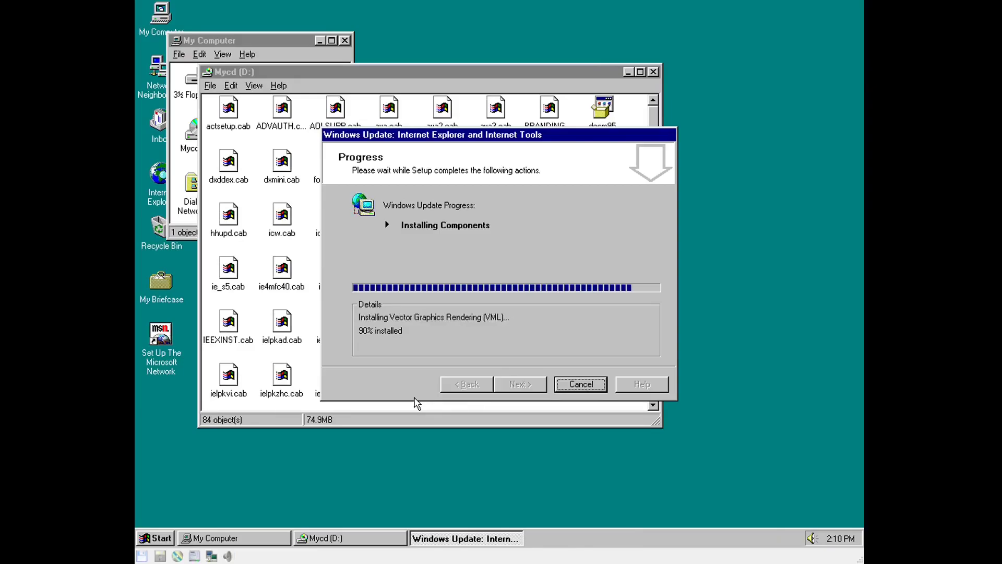
{"action": "left_click", "coordinate": [541, 388]}
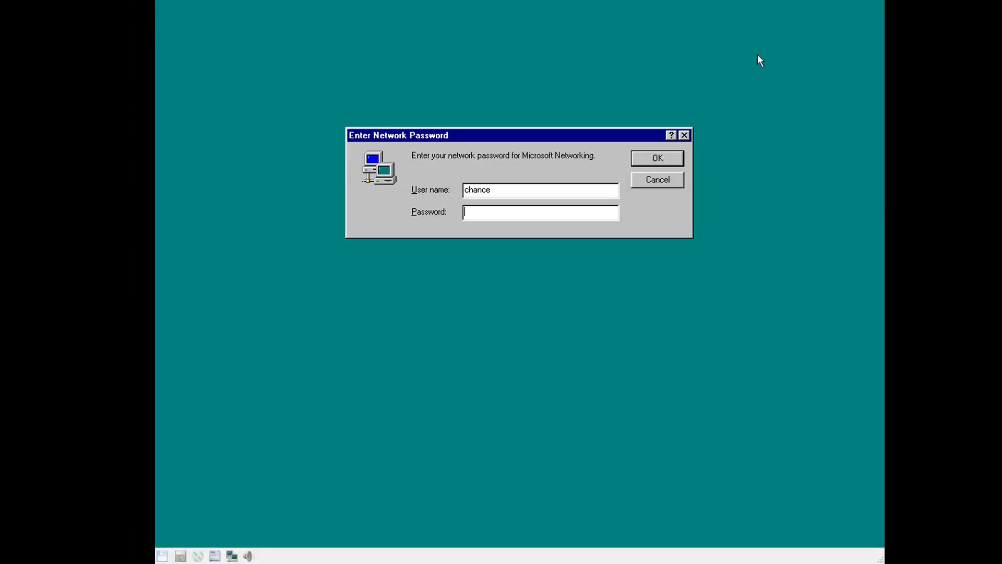
- Log on to Windows with a blank network password and close the Welcome and My Computer windows
{"action": "key", "text": "Return"}
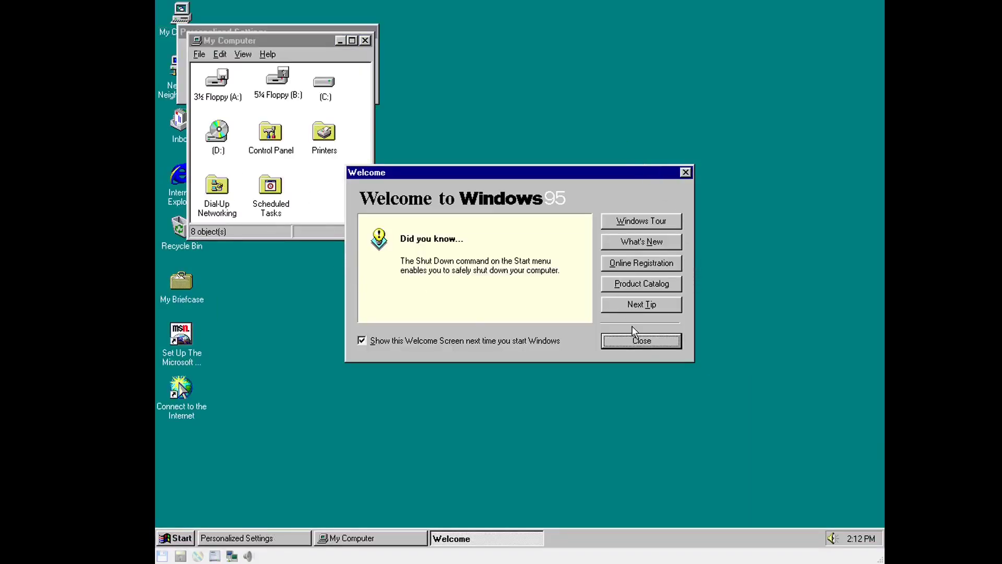
{"action": "left_click", "coordinate": [535, 341]}
{"action": "left_click", "coordinate": [637, 341]}
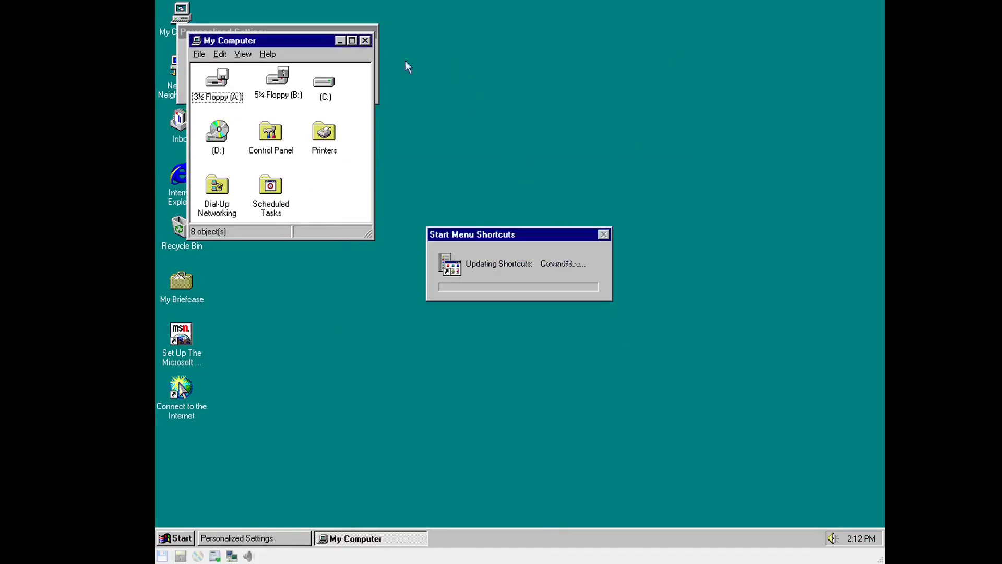
{"action": "left_click", "coordinate": [364, 44]}
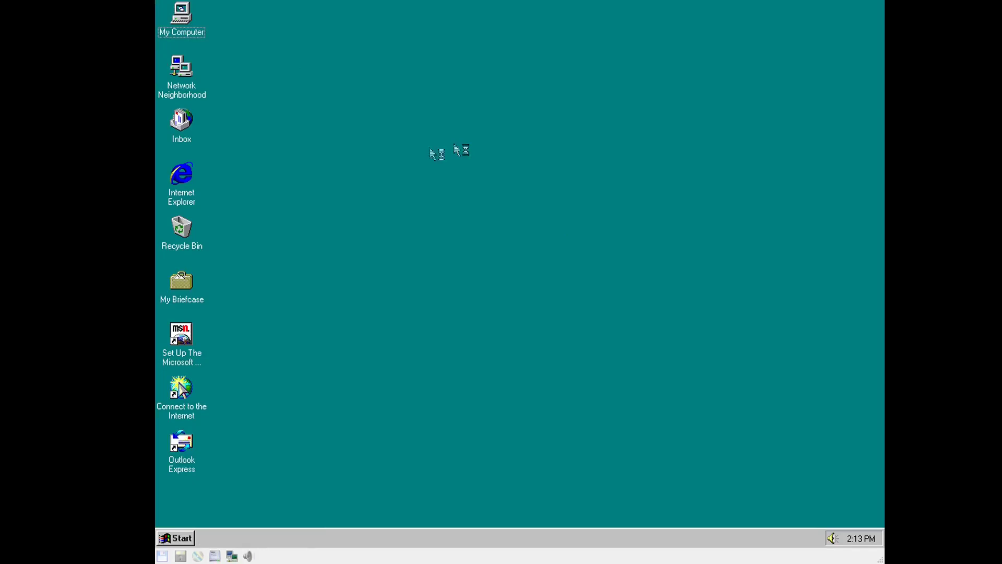
- Launch Internet Explorer and choose a manual Internet connection through a local area network (LAN) in the connection wizard
{"action": "double_click", "coordinate": [171, 186]}
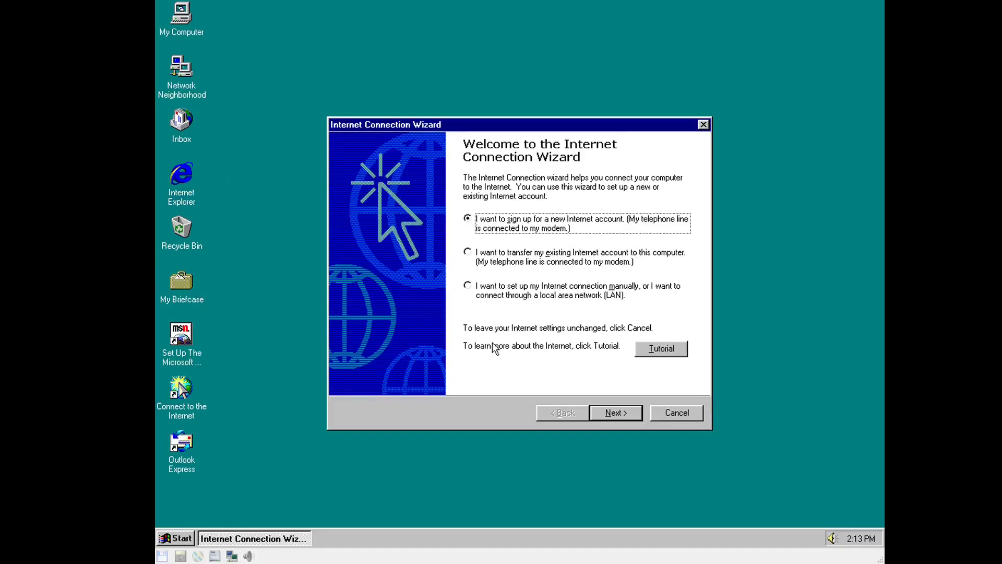
{"action": "left_click", "coordinate": [511, 300]}
{"action": "left_click", "coordinate": [615, 413]}
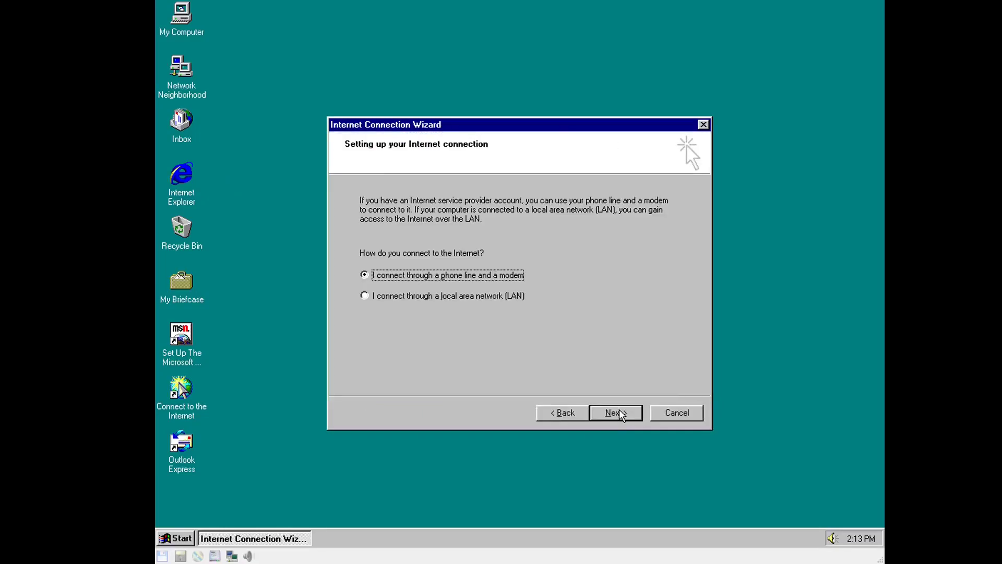
{"action": "key", "text": "Down"}
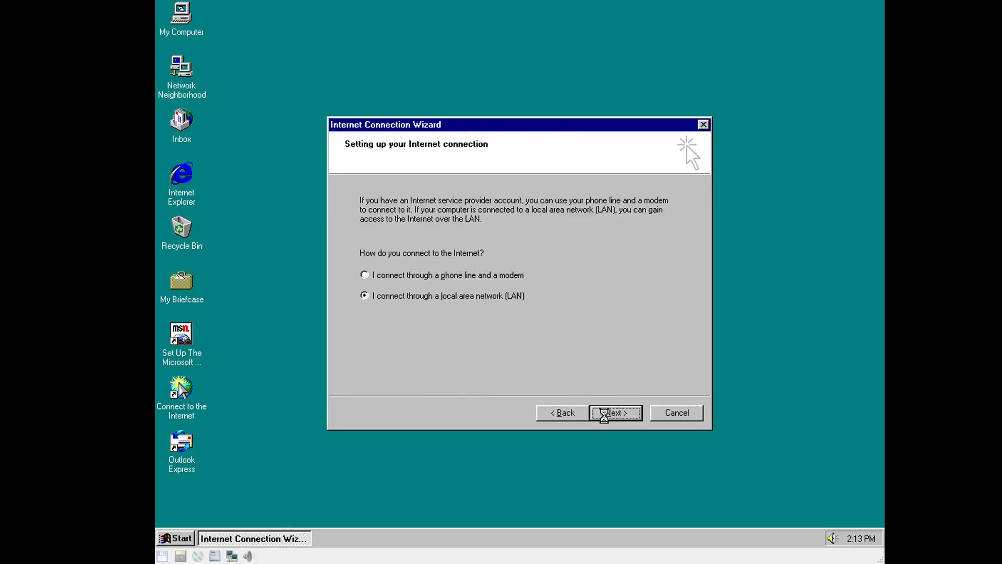
{"action": "left_click", "coordinate": [610, 413]}
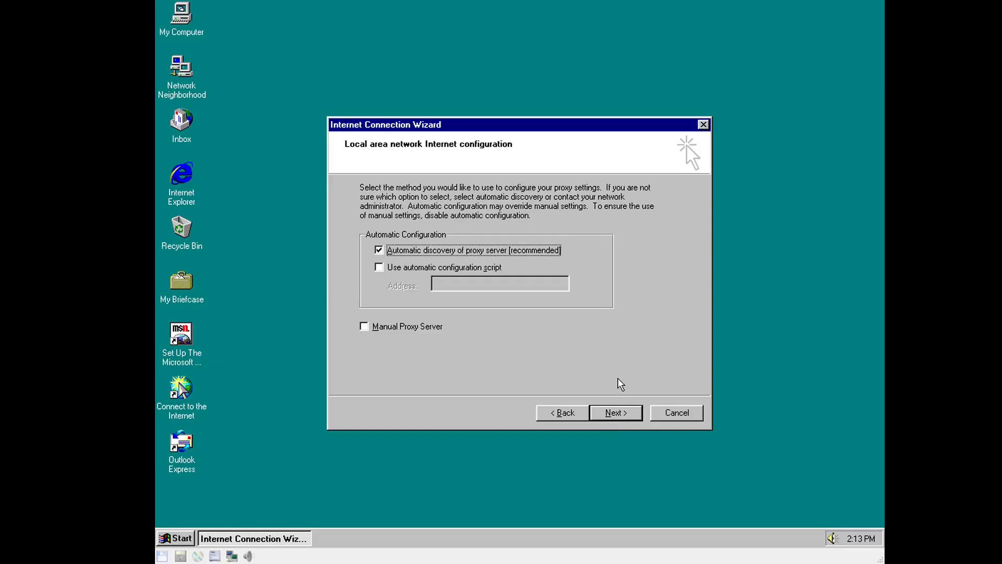
- Finish the Internet Connection Wizard with automatic proxy discovery and no mail account, and open google.com in Internet Explorer
{"action": "left_click", "coordinate": [611, 413]}
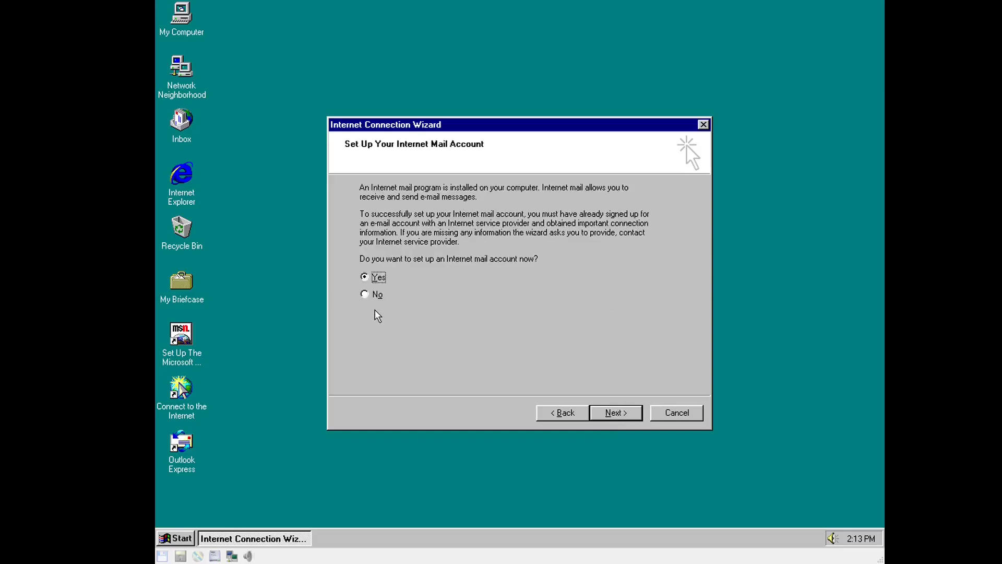
{"action": "left_click", "coordinate": [632, 411]}
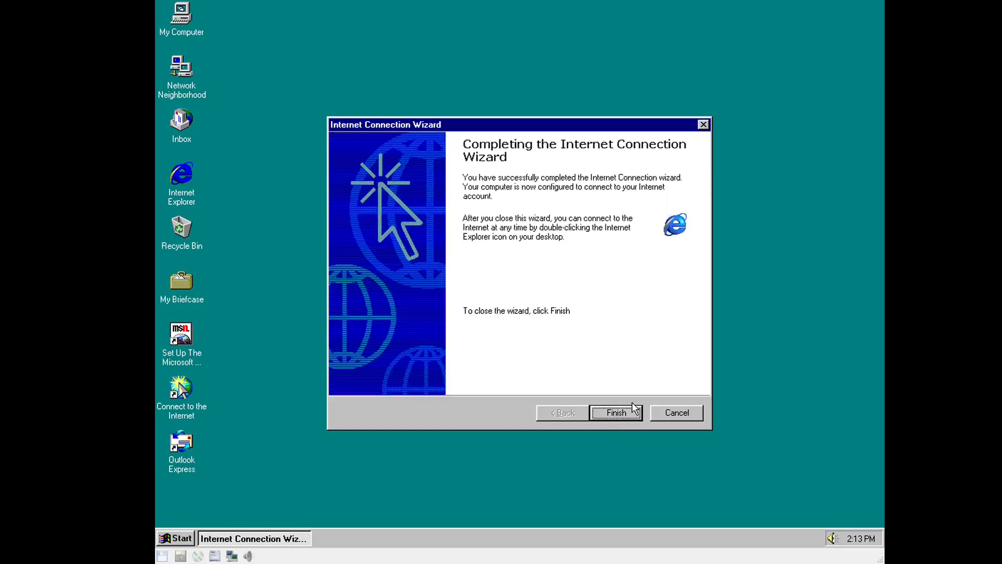
{"action": "left_click", "coordinate": [627, 414]}
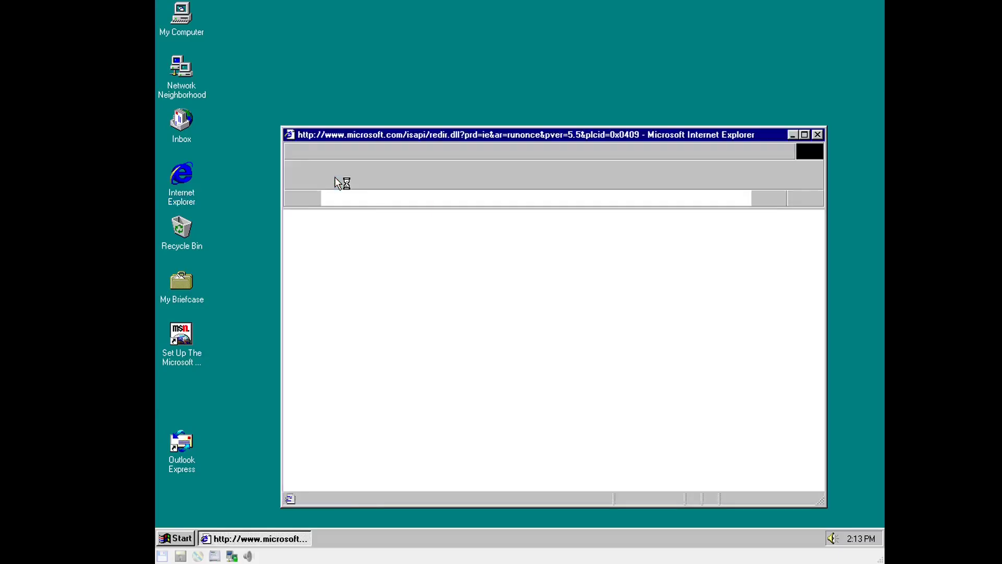
{"action": "left_click", "coordinate": [587, 199]}
{"action": "type", "text": "google.com/"}
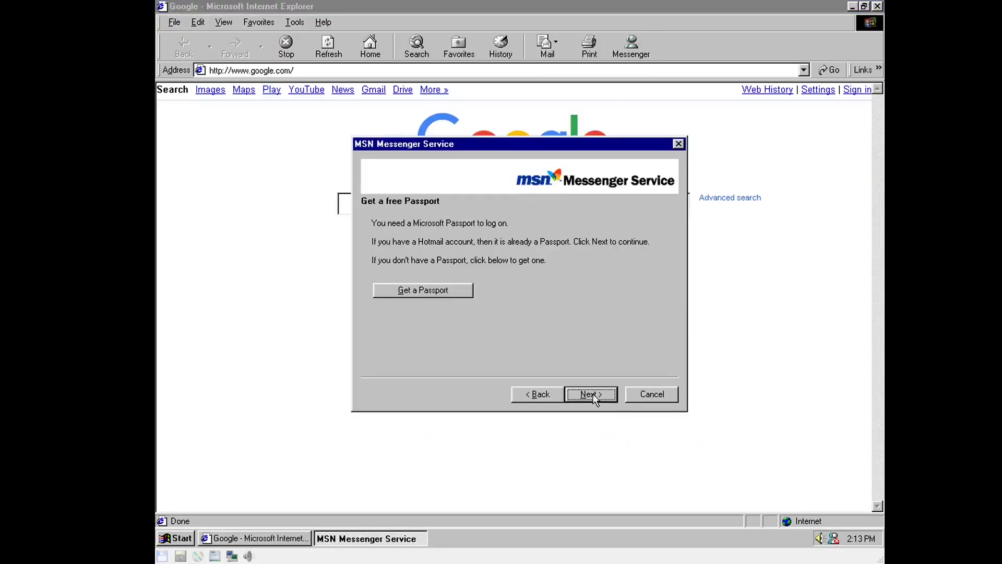
- Try to enter a Passport sign-in name in the MSN Messenger Service setup and close its window
{"action": "left_click", "coordinate": [594, 394]}
{"action": "type", "text": "a"}
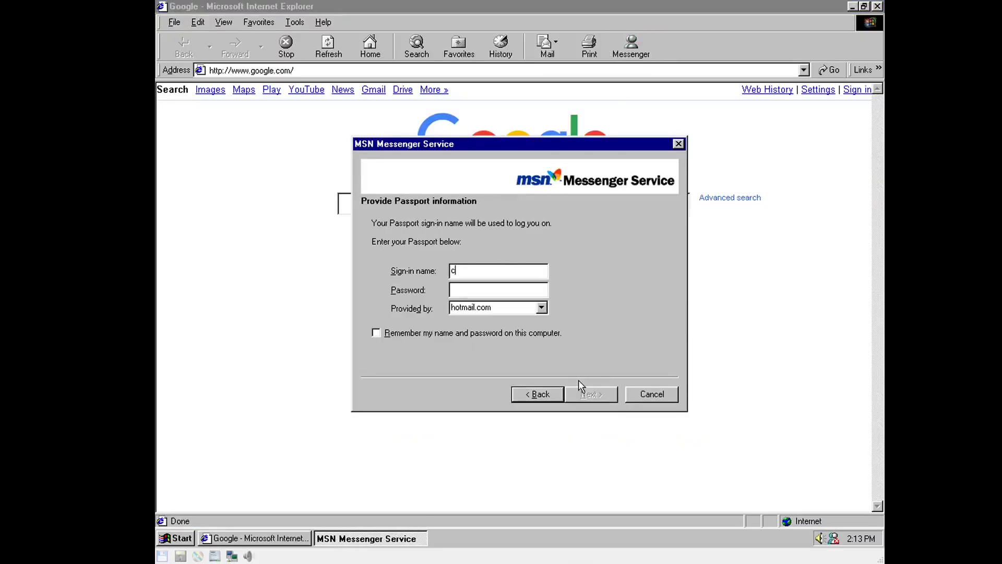
{"action": "left_click", "coordinate": [549, 305]}
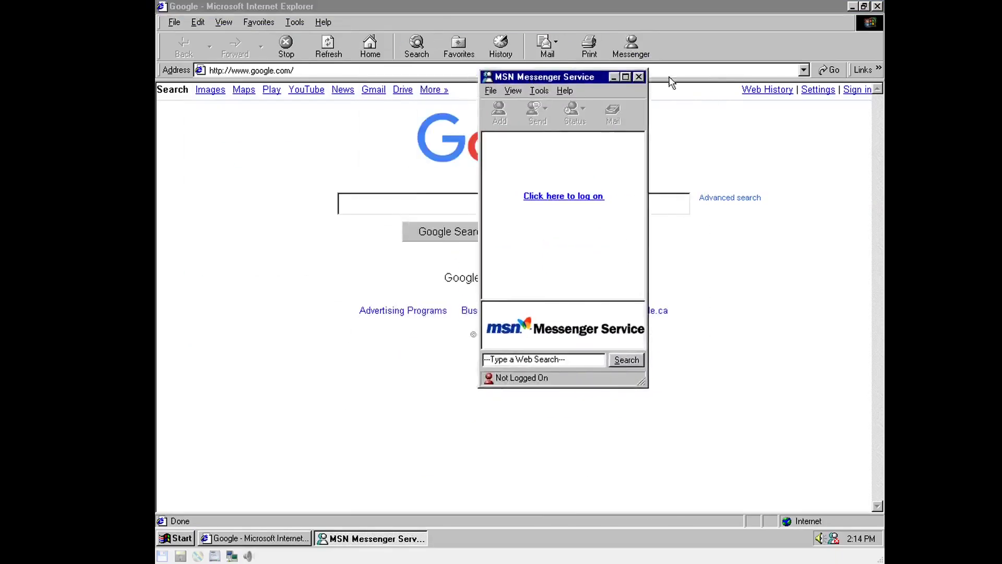
{"action": "left_click", "coordinate": [639, 77]}
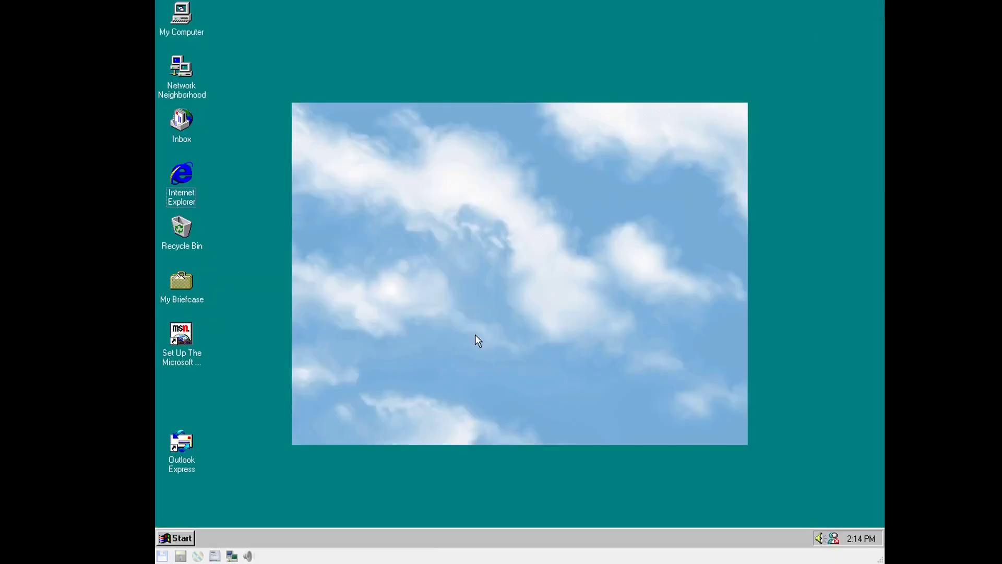
- Open Paint from the Windows accessories and draw a few freehand black strokes with the brush on the blank canvas
{"action": "left_click", "coordinate": [175, 537]}
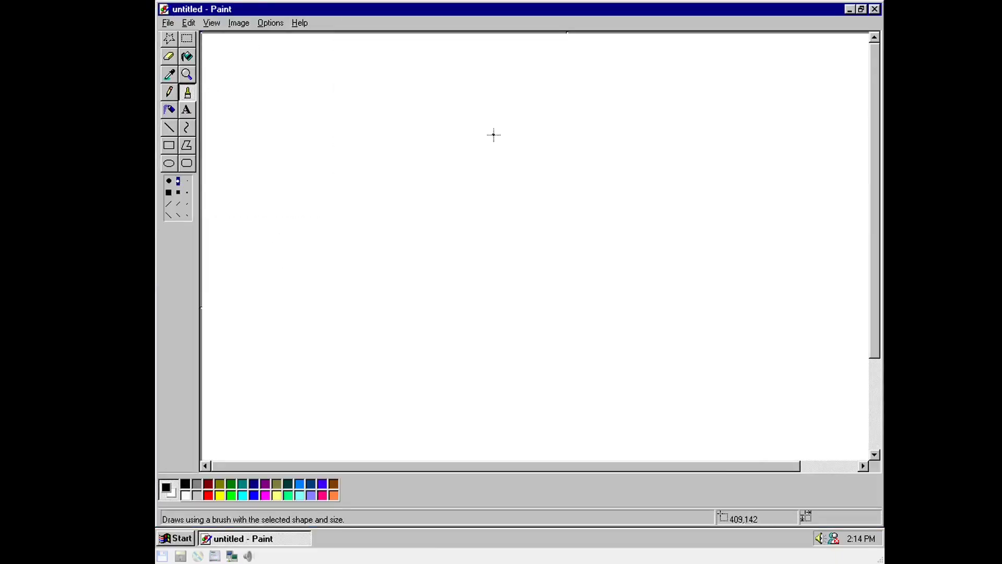
{"action": "left_click_drag", "start_coordinate": [295, 313], "coordinate": [415, 312]}
{"action": "left_click_drag", "start_coordinate": [342, 168], "coordinate": [342, 286]}
{"action": "left_click_drag", "start_coordinate": [346, 222], "coordinate": [479, 285]}
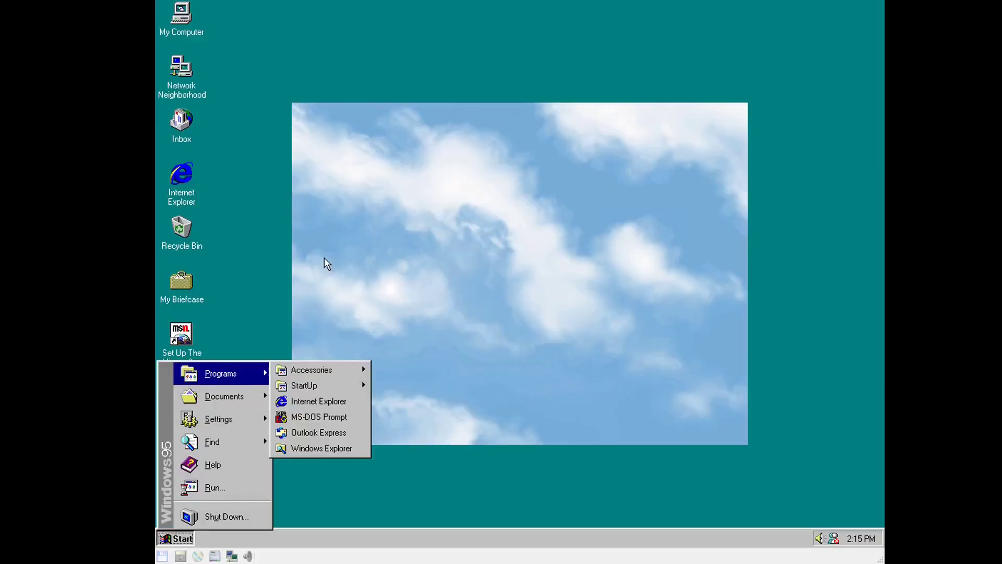
{"action": "left_click", "coordinate": [324, 258]}
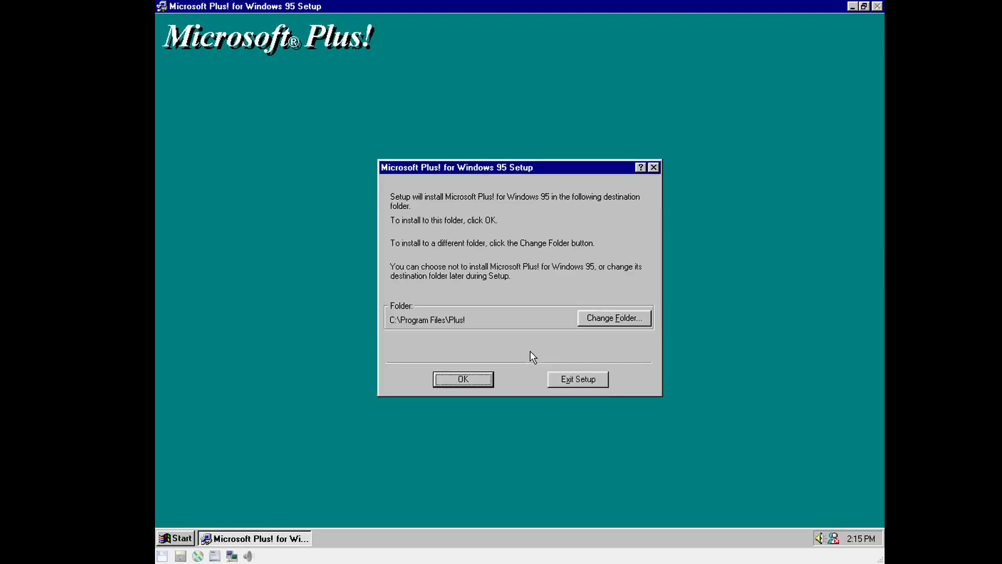
- Install Microsoft Plus! for Windows 95 in the folder C:\Program Files\Plus!
{"action": "left_click", "coordinate": [453, 385]}
{"action": "left_click", "coordinate": [424, 251]}
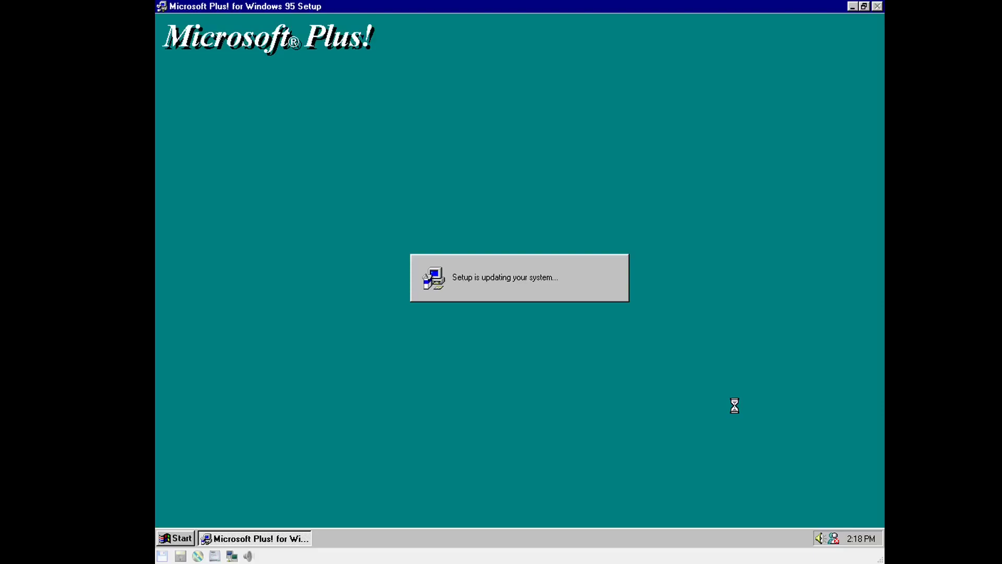
{"action": "key", "text": "Return"}
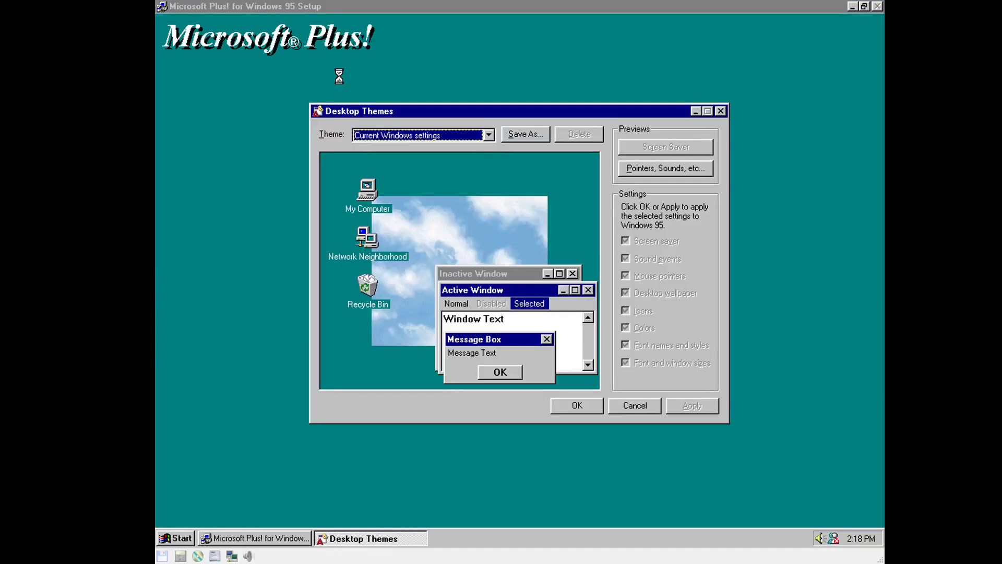
- Apply the Mystery (high color) desktop theme with all its settings and close Desktop Themes
{"action": "left_click", "coordinate": [489, 135]}
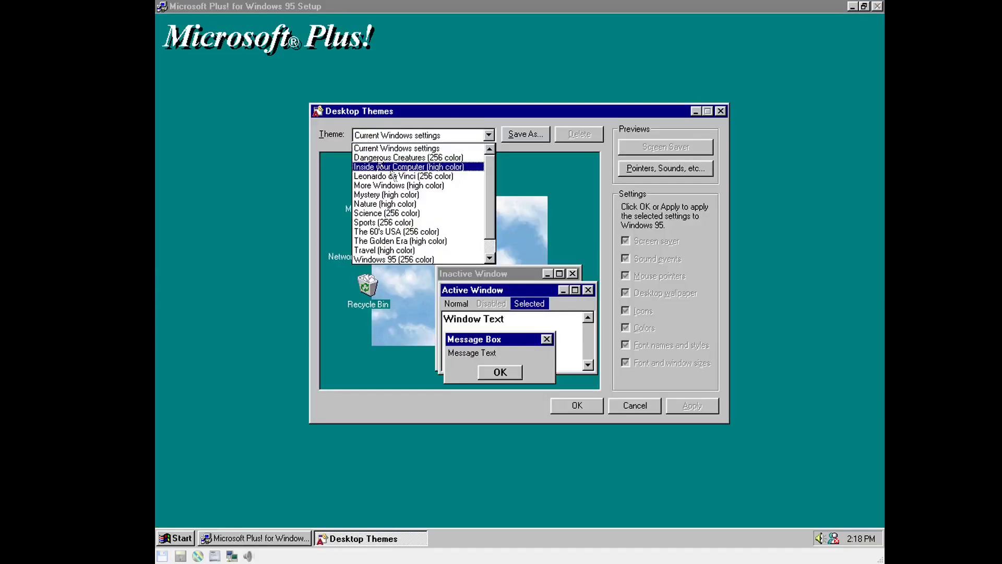
{"action": "left_click", "coordinate": [389, 196]}
{"action": "left_click", "coordinate": [694, 405]}
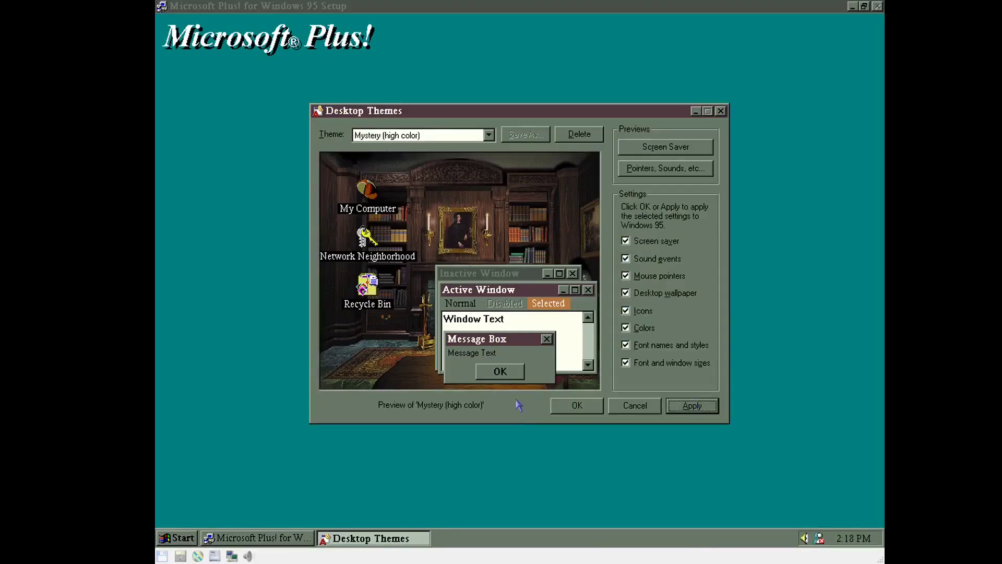
{"action": "left_click", "coordinate": [577, 409]}
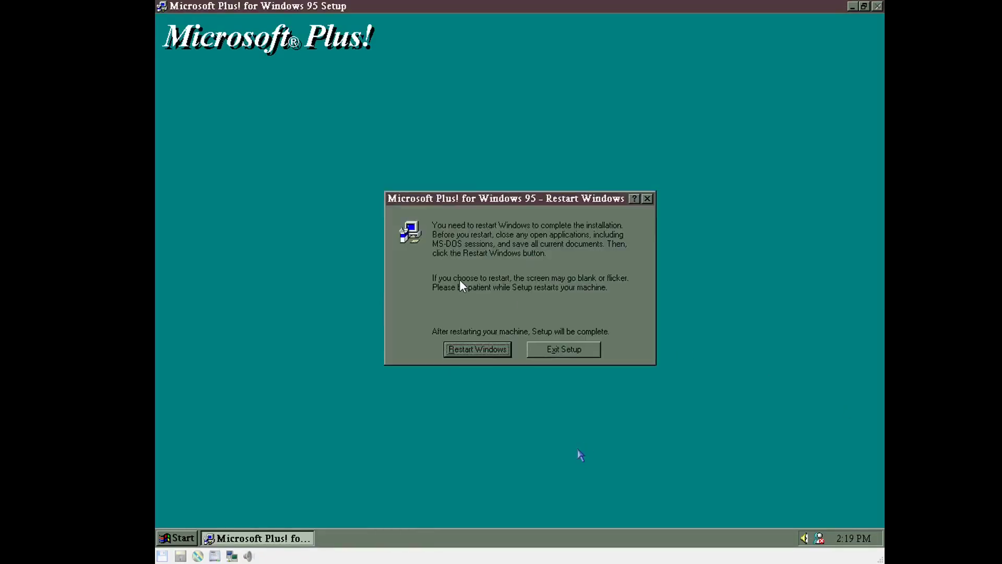
- Restart Windows to complete the Microsoft Plus! setup and log on with a blank network password
{"action": "left_click", "coordinate": [472, 348]}
{"action": "left_click", "coordinate": [466, 350]}
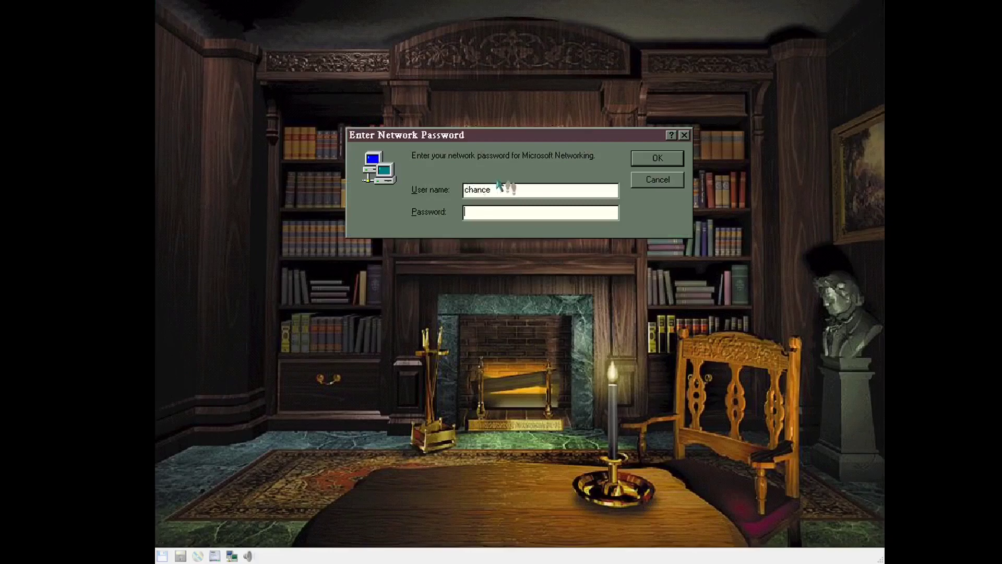
{"action": "left_click", "coordinate": [635, 162]}
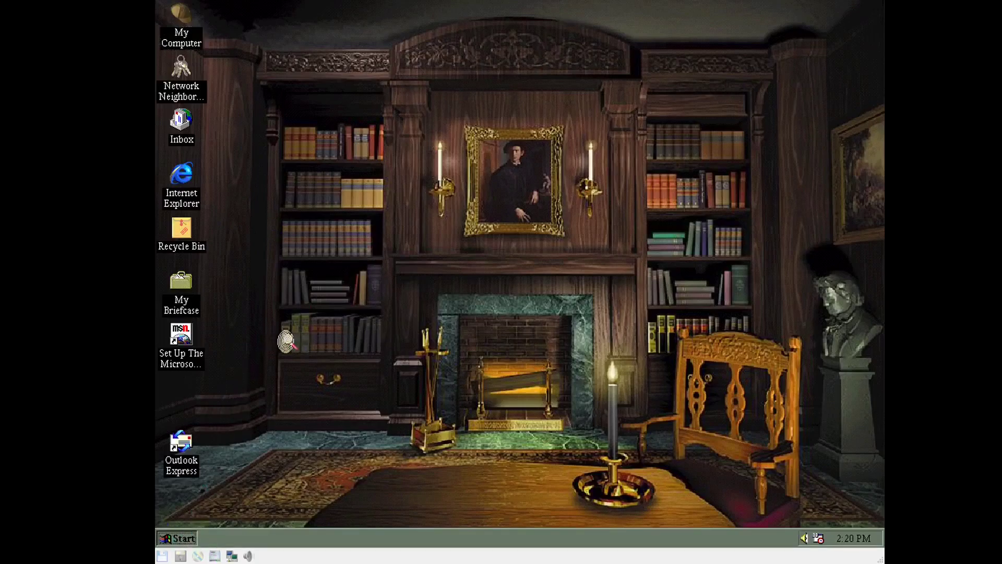
- Launch the 3D Pinball Space Cadet game from the Windows accessories
{"action": "left_click", "coordinate": [177, 538]}
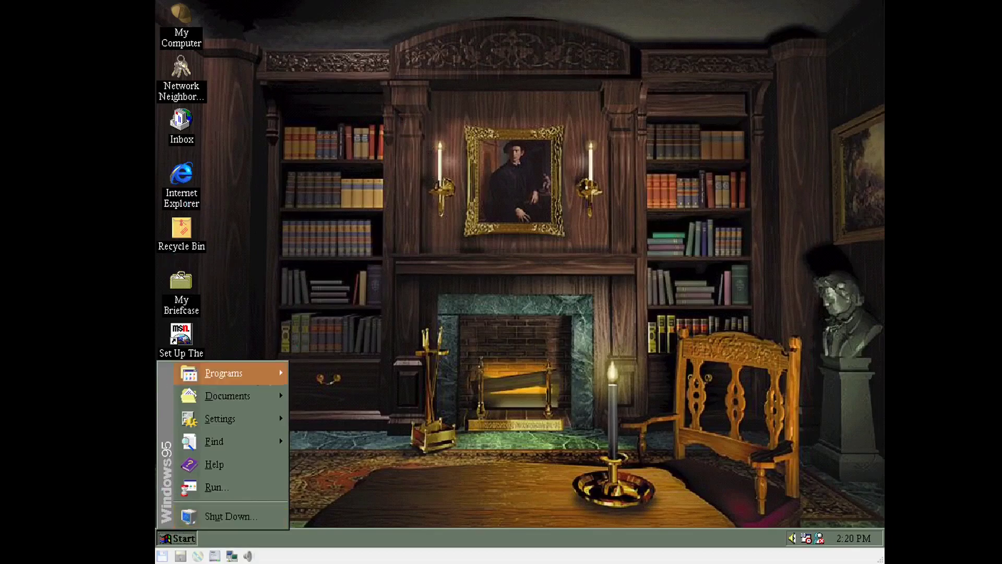
{"action": "mouse_move", "coordinate": [253, 374]}
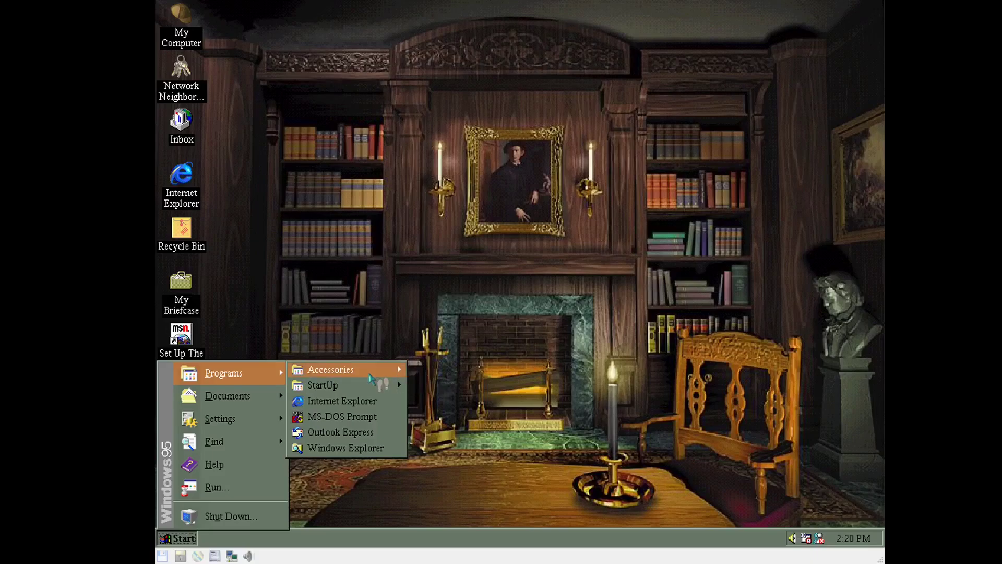
{"action": "mouse_move", "coordinate": [372, 371]}
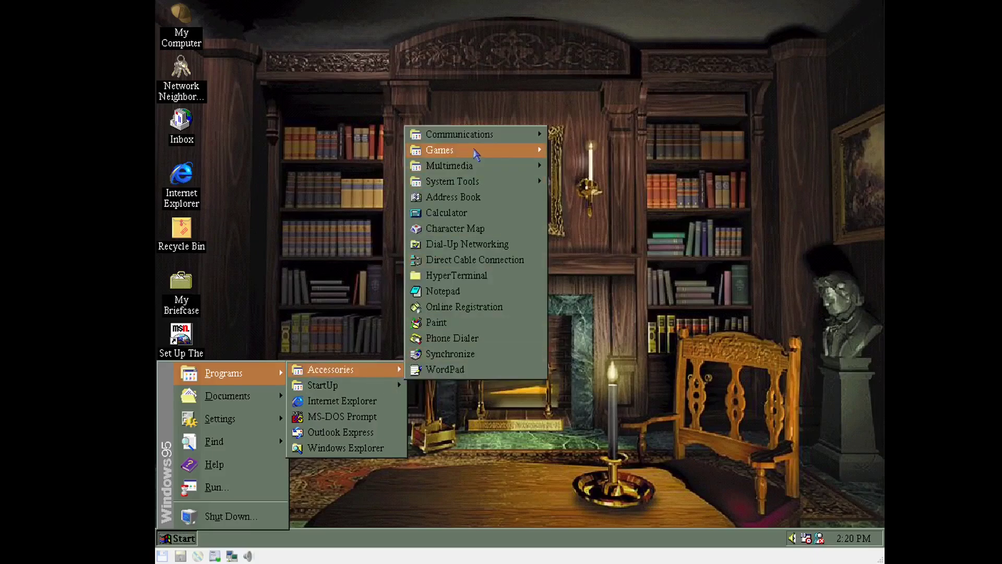
{"action": "mouse_move", "coordinate": [527, 150]}
{"action": "left_click", "coordinate": [590, 213]}
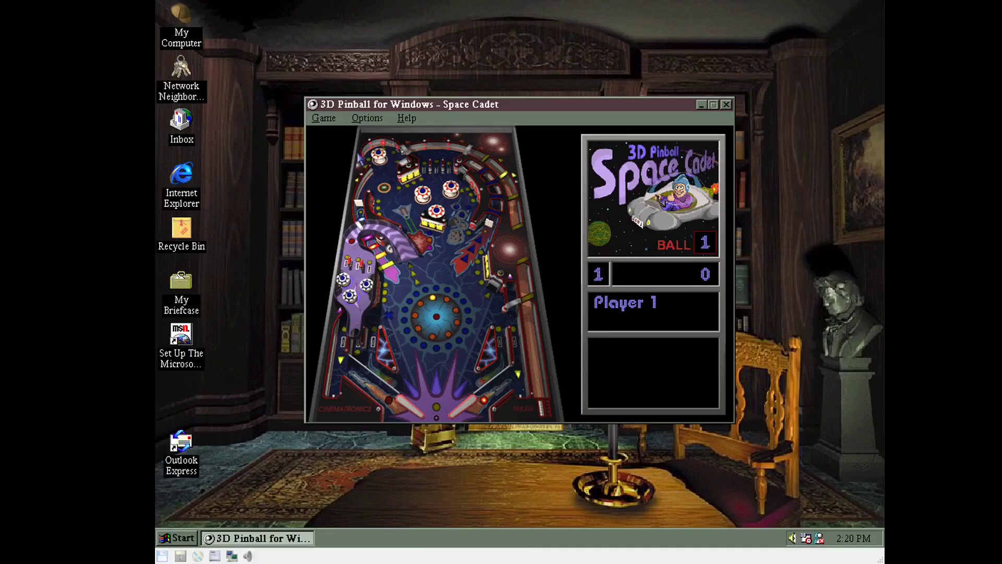
- Pause and resume the pinball game, and launch the first ball
{"action": "left_click", "coordinate": [367, 118]}
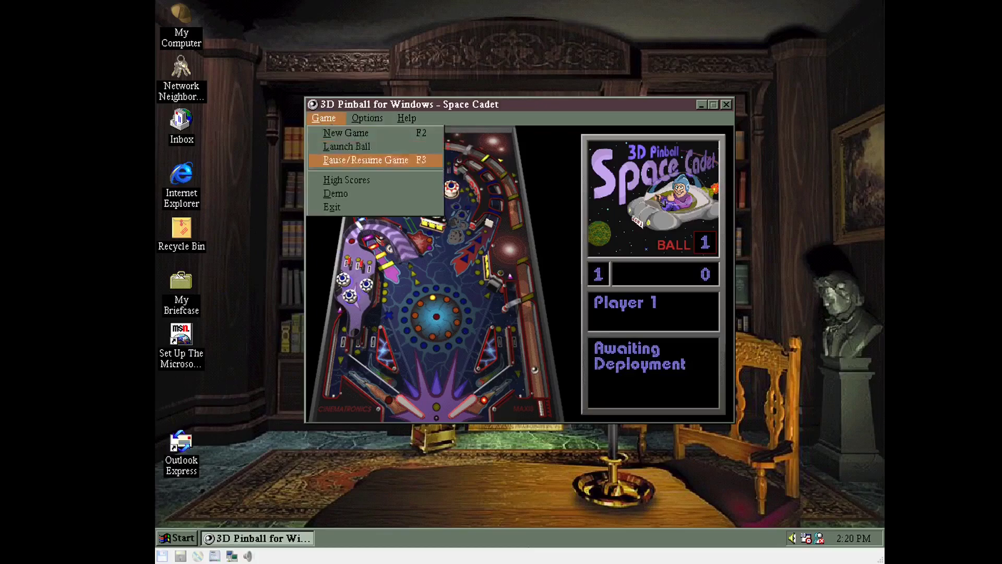
{"action": "left_click", "coordinate": [381, 167]}
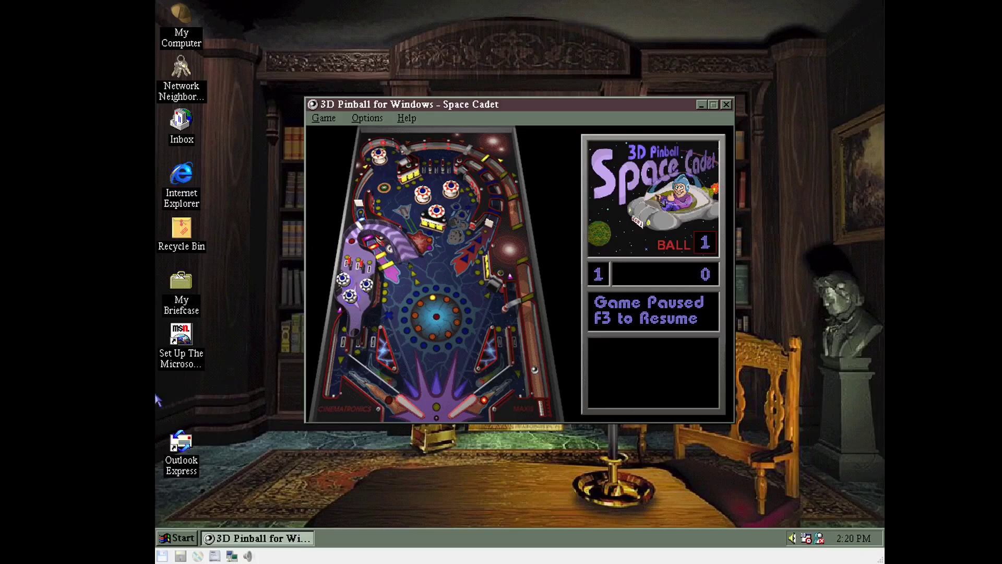
{"action": "key", "text": "F3"}
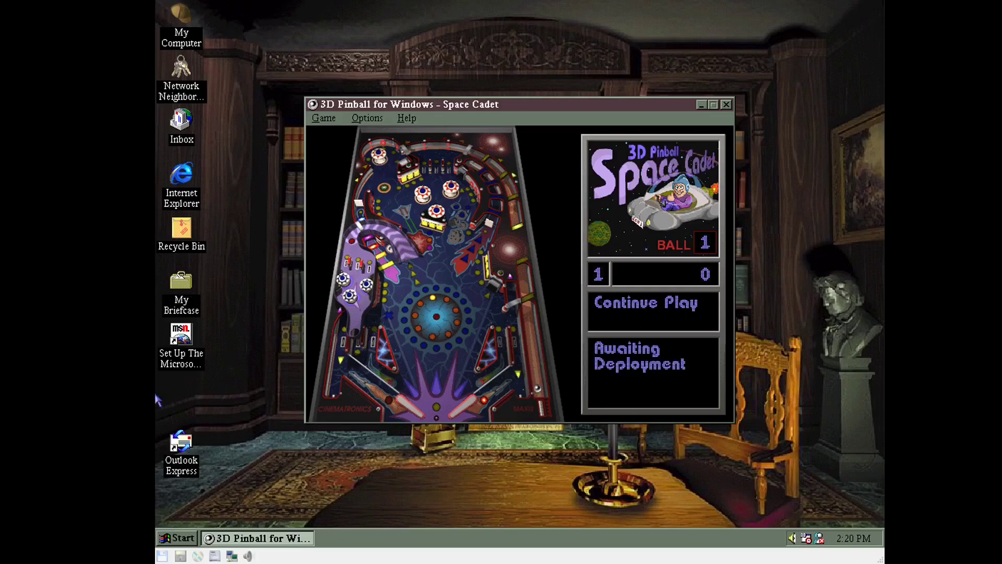
{"action": "key", "text": "space"}
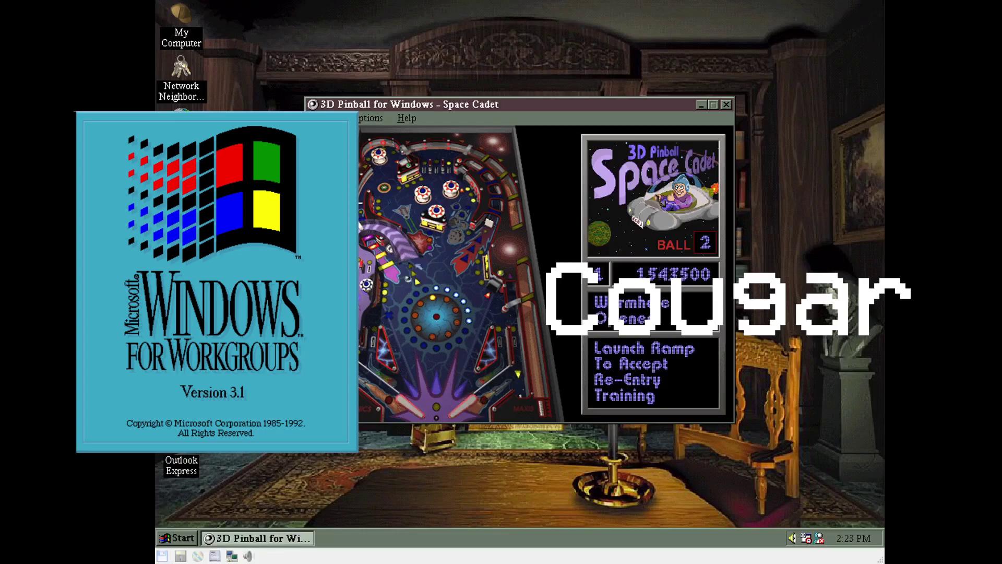
- Play the pinball game through to its end by hitting the ball with both flippers
{"action": "key", "text": "z"}
{"action": "key", "text": "slash"}
{"action": "key", "text": "slash"}
{"action": "key", "text": "z"}
{"action": "key", "text": "z"}
{"action": "key", "text": "slash"}
{"action": "key", "text": "z"}
{"action": "key", "text": "slash"}
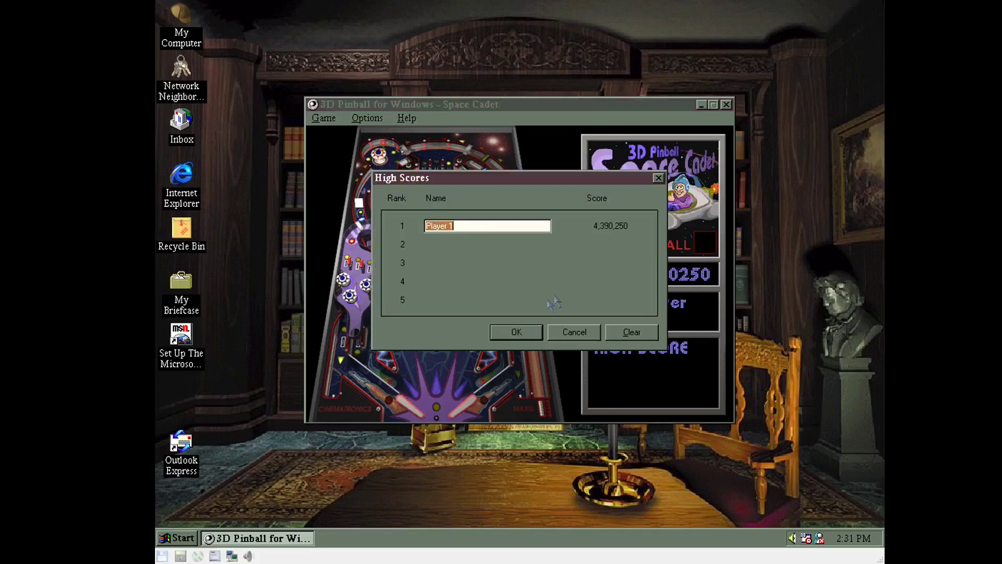
- Enter the player's name in the first rank of the high scores table and close the pinball game
{"action": "type", "text": "Chance"}
{"action": "left_click", "coordinate": [521, 334]}
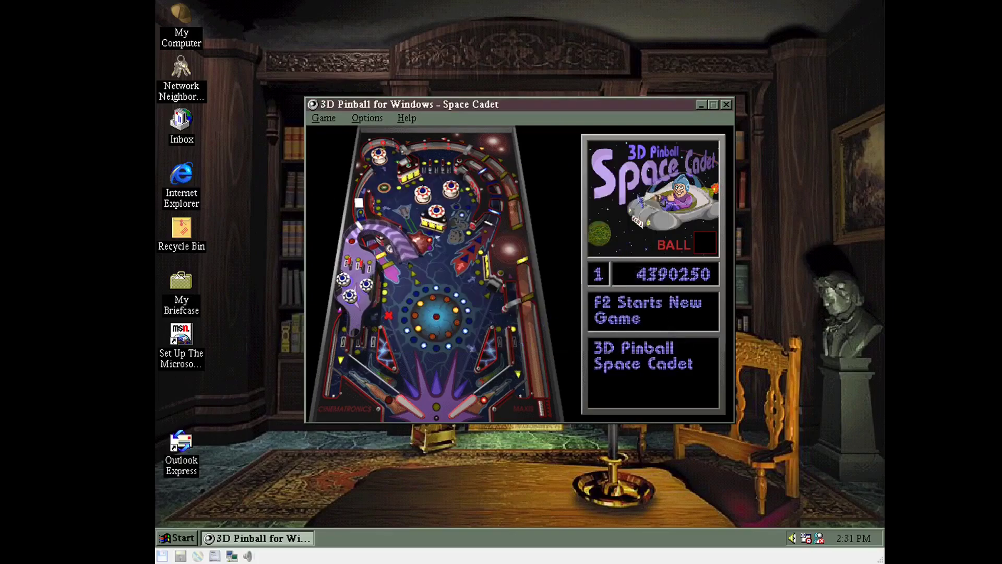
{"action": "left_click", "coordinate": [726, 105]}
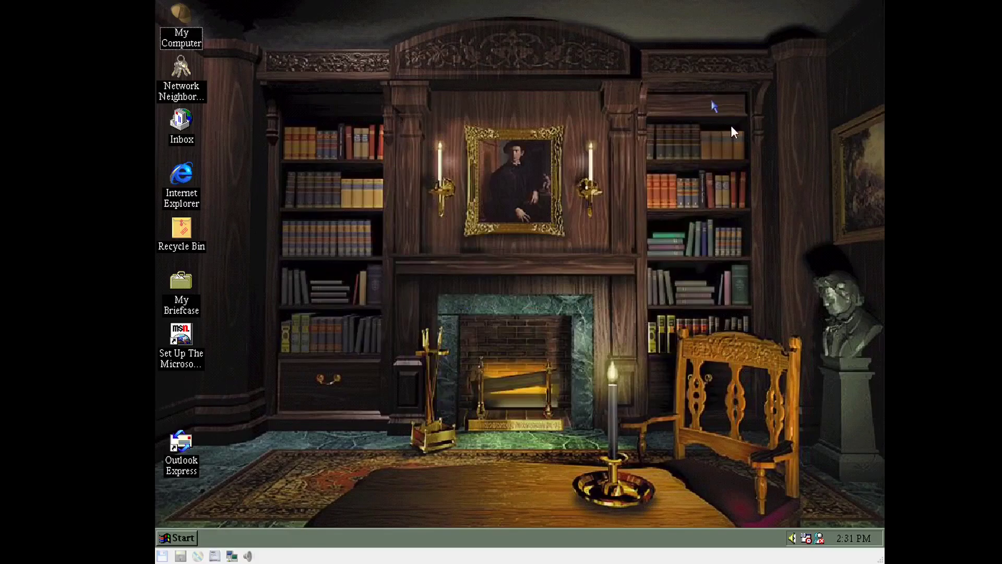
- Launch Paint from the Windows accessories
{"action": "left_click", "coordinate": [196, 538]}
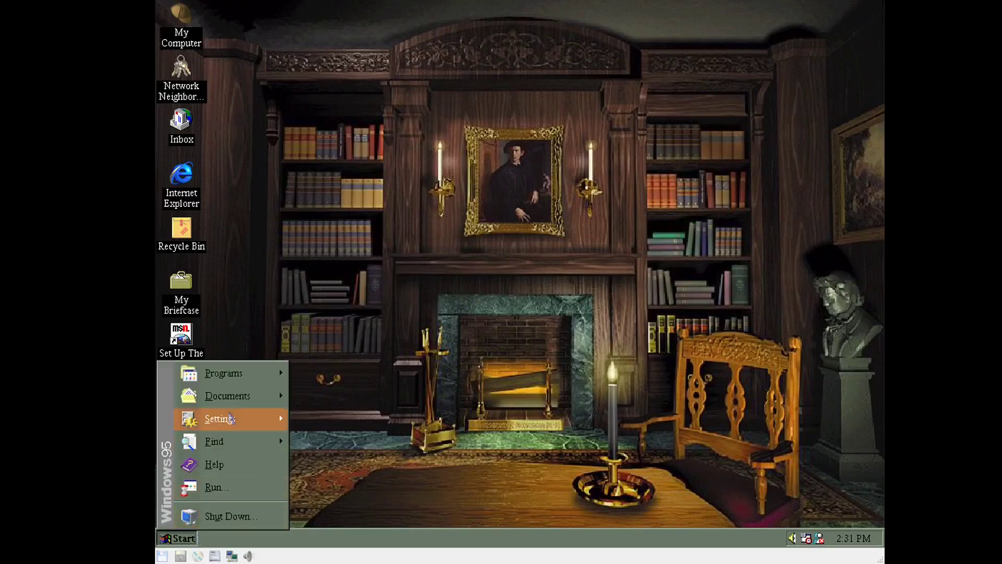
{"action": "mouse_move", "coordinate": [230, 396]}
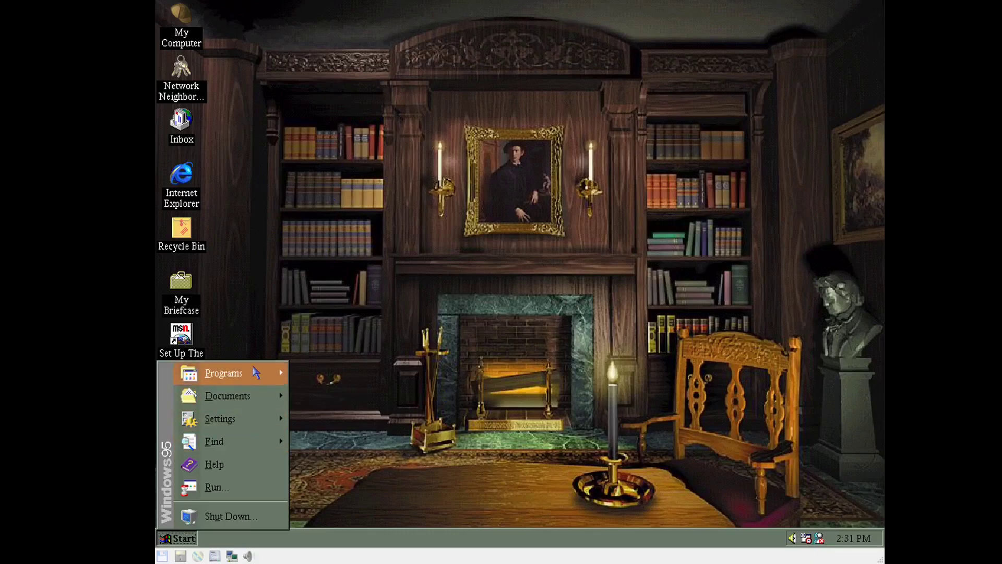
{"action": "mouse_move", "coordinate": [256, 372]}
{"action": "mouse_move", "coordinate": [334, 369]}
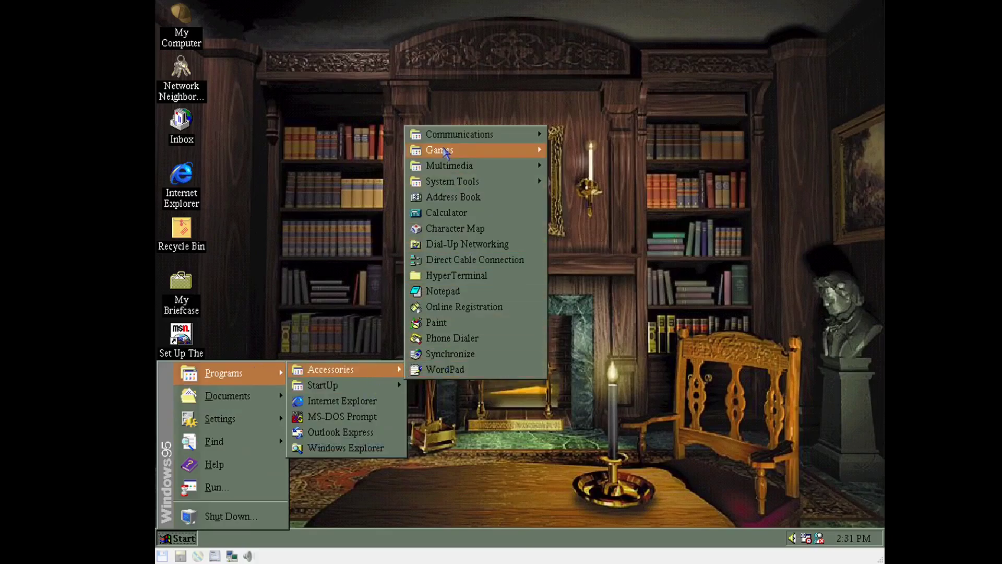
{"action": "mouse_move", "coordinate": [471, 171]}
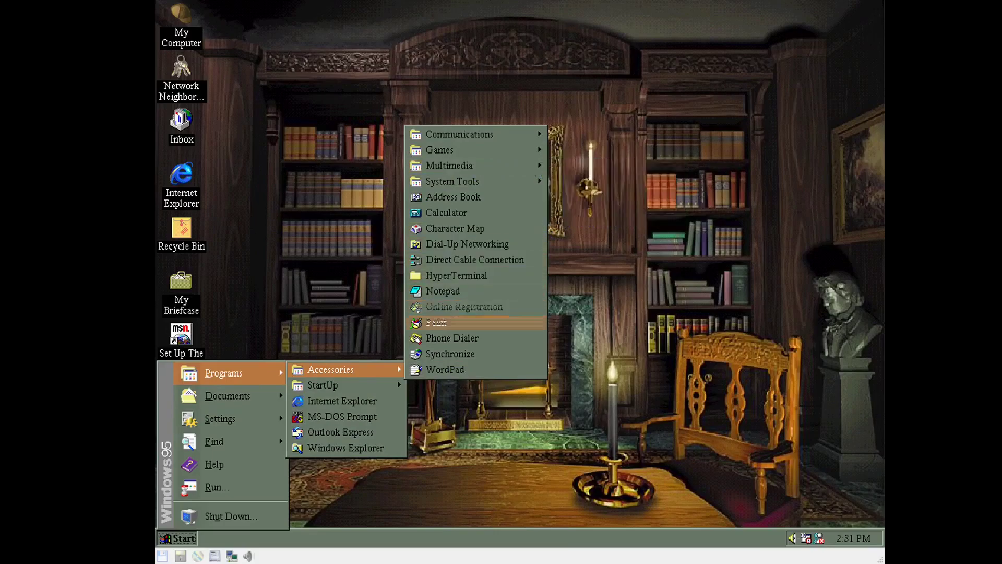
{"action": "left_click", "coordinate": [458, 322]}
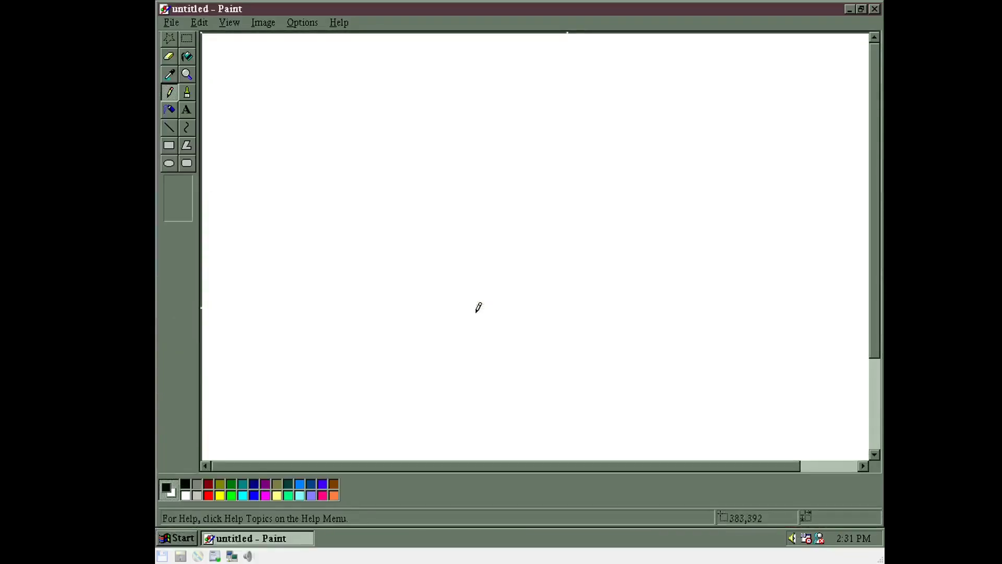
- Paint a wide smile-shaped curve with the large round black brush and write "1 1 2 5 !" above it
{"action": "left_click", "coordinate": [188, 93]}
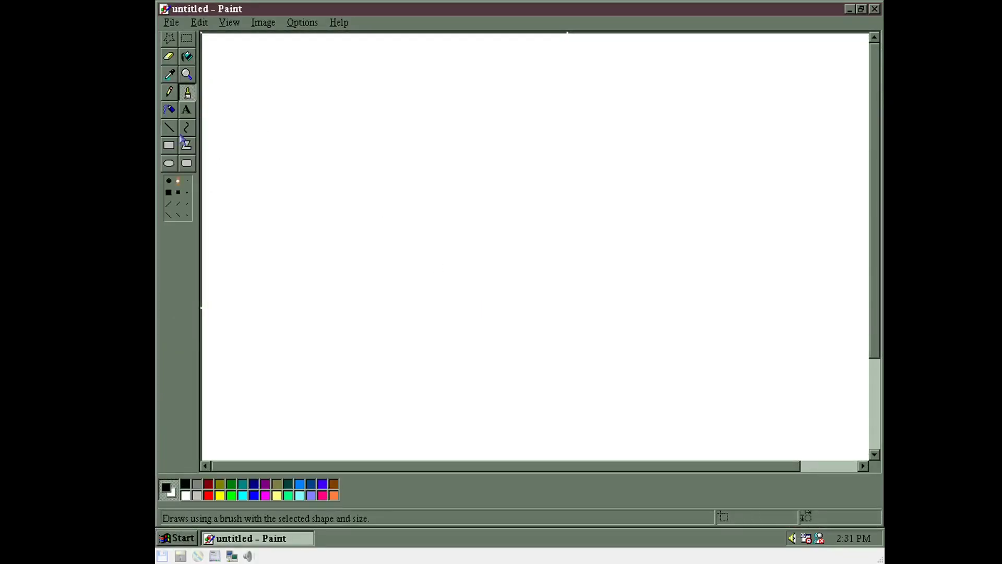
{"action": "mouse_move", "coordinate": [250, 253]}
{"action": "left_mouse_down"}
{"action": "mouse_move", "coordinate": [286, 287]}
{"action": "mouse_move", "coordinate": [548, 318]}
{"action": "mouse_move", "coordinate": [668, 266]}
{"action": "left_mouse_up"}
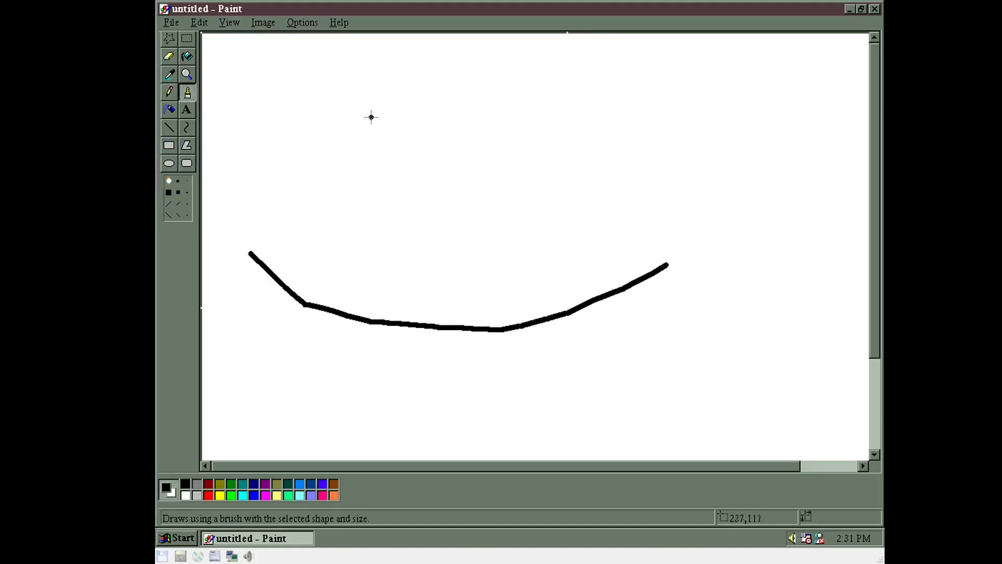
{"action": "left_click_drag", "start_coordinate": [365, 114], "coordinate": [372, 204]}
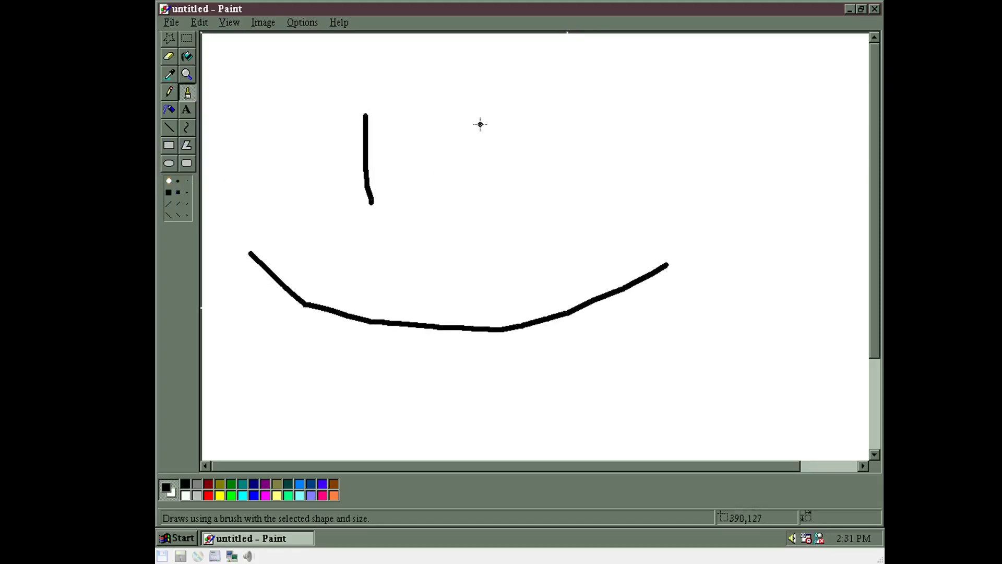
{"action": "left_click_drag", "start_coordinate": [481, 124], "coordinate": [480, 203]}
{"action": "mouse_move", "coordinate": [537, 97]}
{"action": "left_mouse_down"}
{"action": "mouse_move", "coordinate": [577, 186]}
{"action": "mouse_move", "coordinate": [593, 165]}
{"action": "mouse_move", "coordinate": [659, 187]}
{"action": "left_mouse_up"}
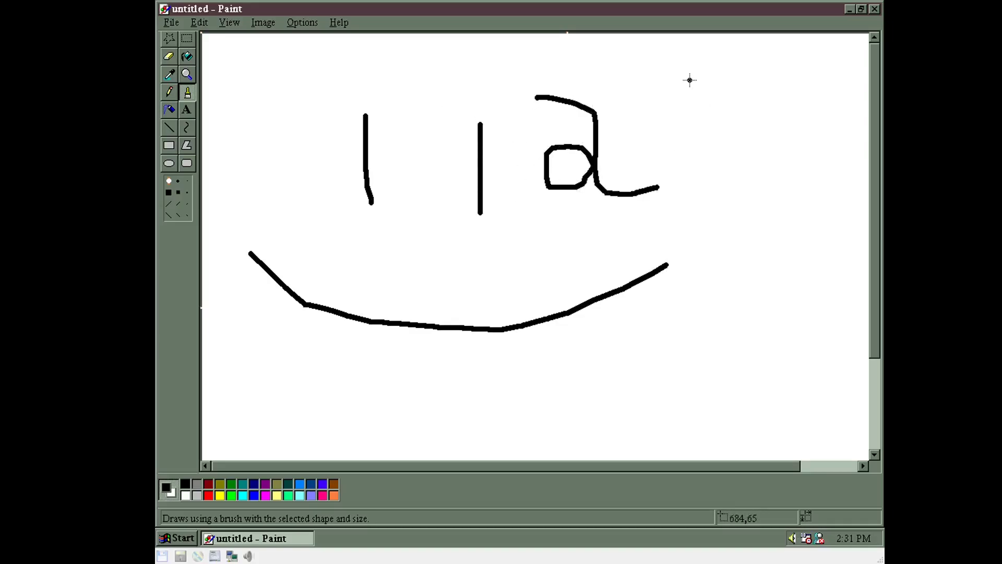
{"action": "mouse_move", "coordinate": [696, 99]}
{"action": "left_mouse_down"}
{"action": "mouse_move", "coordinate": [660, 97]}
{"action": "mouse_move", "coordinate": [662, 137]}
{"action": "mouse_move", "coordinate": [712, 166]}
{"action": "mouse_move", "coordinate": [677, 182]}
{"action": "left_mouse_up"}
{"action": "left_click_drag", "start_coordinate": [735, 96], "coordinate": [737, 141]}
{"action": "left_click", "coordinate": [740, 179]}
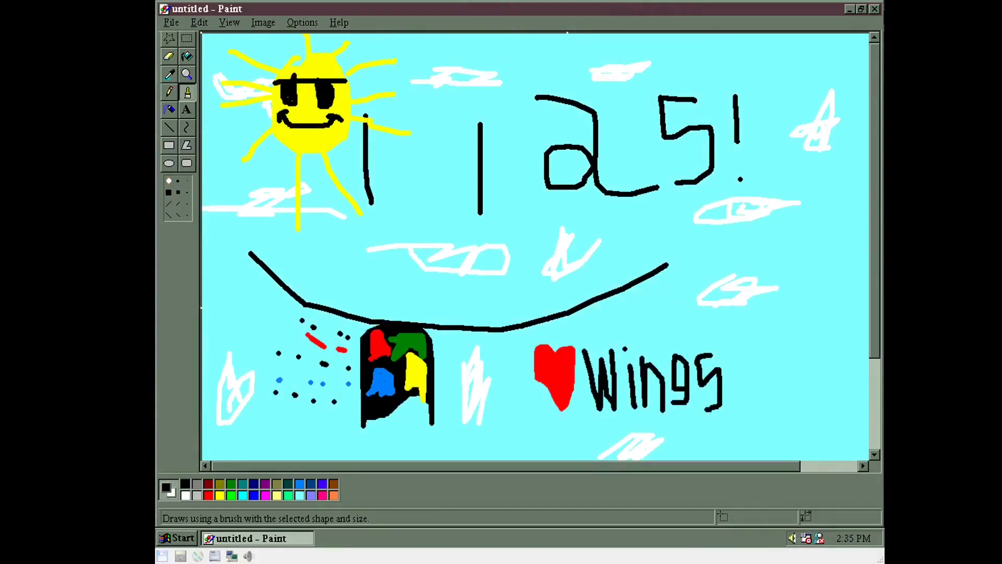
- Close Paint, saving the drawing to the desktop as a bitmap named win95
{"action": "left_click", "coordinate": [875, 9]}
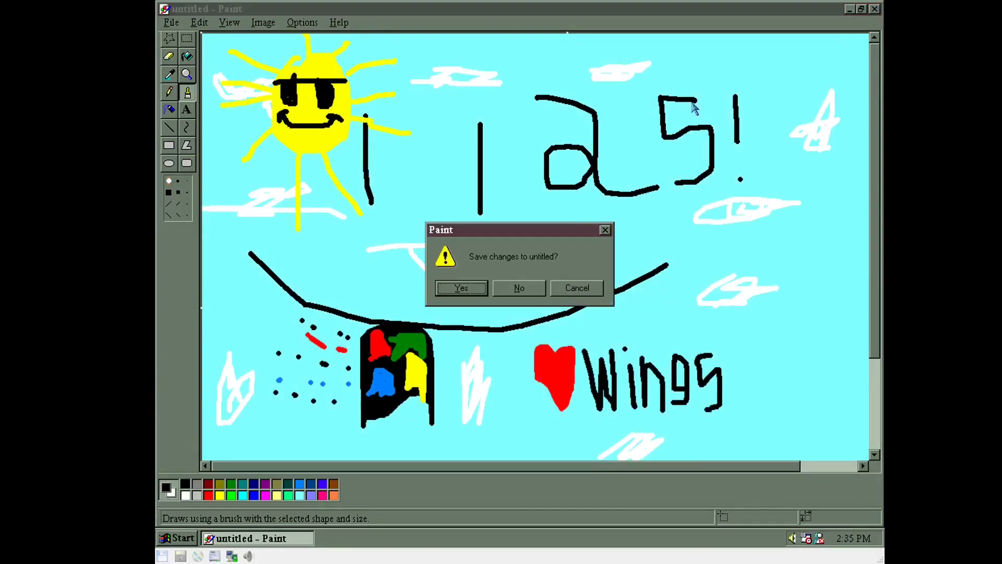
{"action": "left_click", "coordinate": [461, 289]}
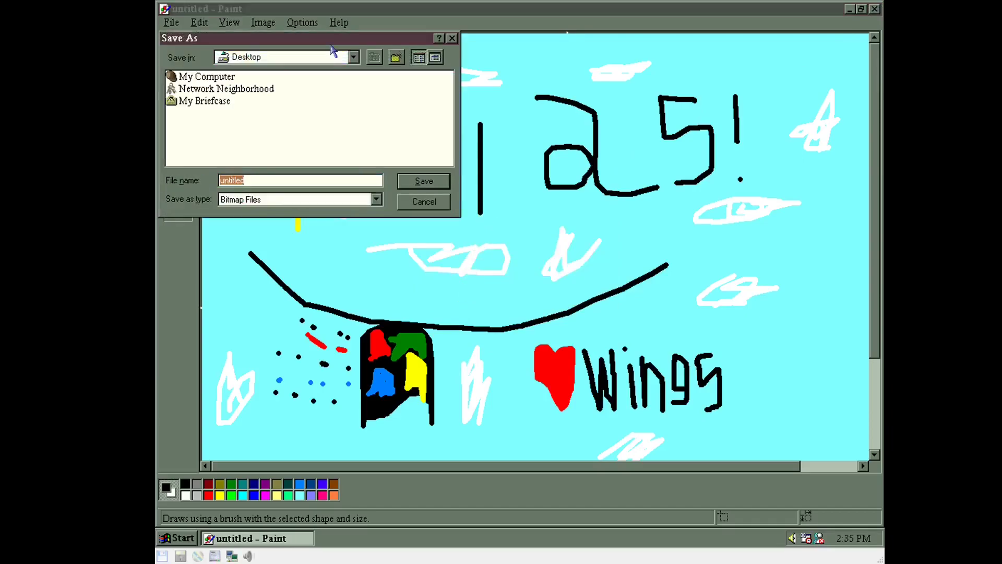
{"action": "type", "text": "win95"}
{"action": "key", "text": "Return"}
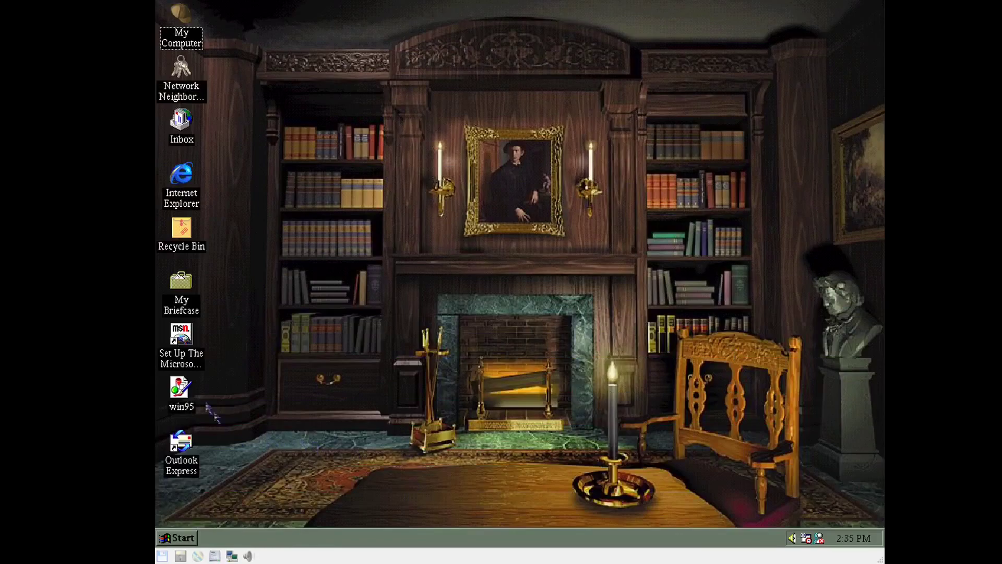
{"action": "left_click", "coordinate": [184, 402]}
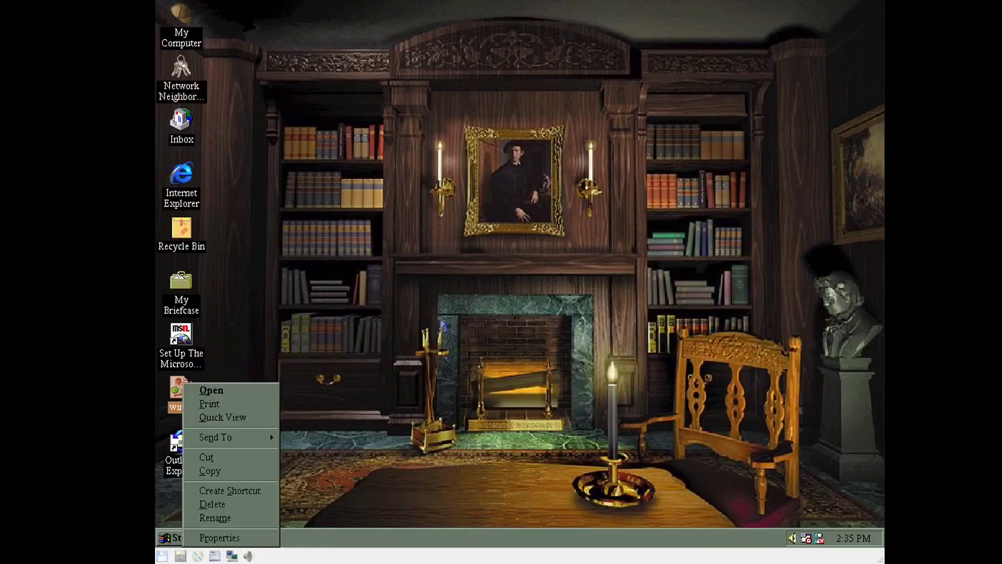
{"action": "right_click", "coordinate": [441, 319]}
{"action": "left_click", "coordinate": [481, 421]}
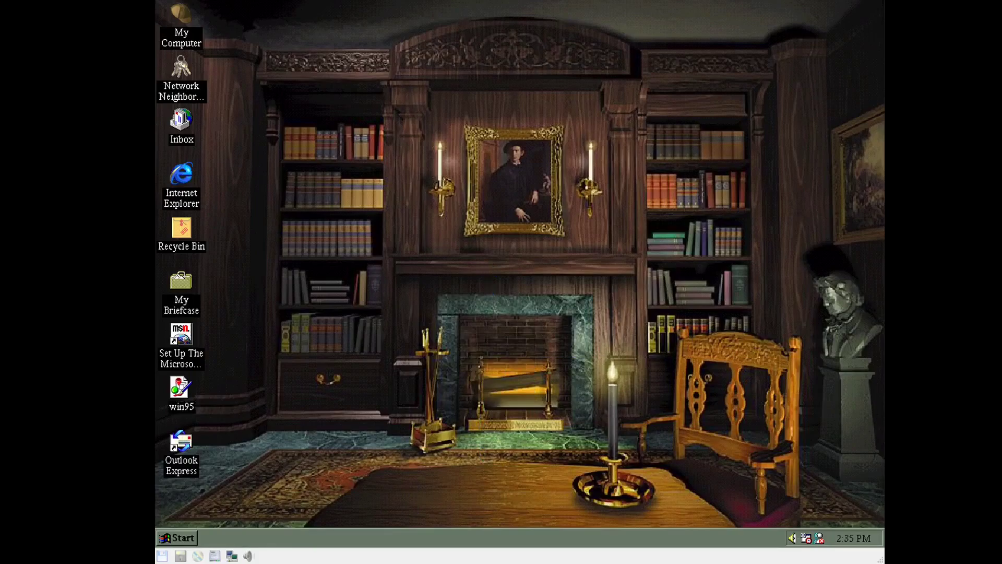
{"action": "left_click", "coordinate": [456, 405]}
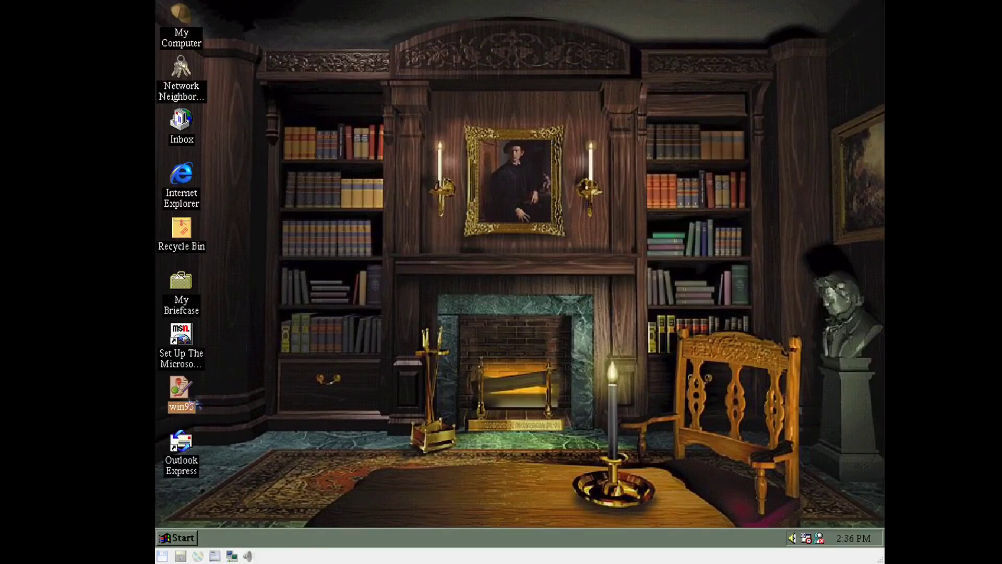
- Examine the properties of the win95 bitmap on the desktop and close them
{"action": "right_click", "coordinate": [181, 403]}
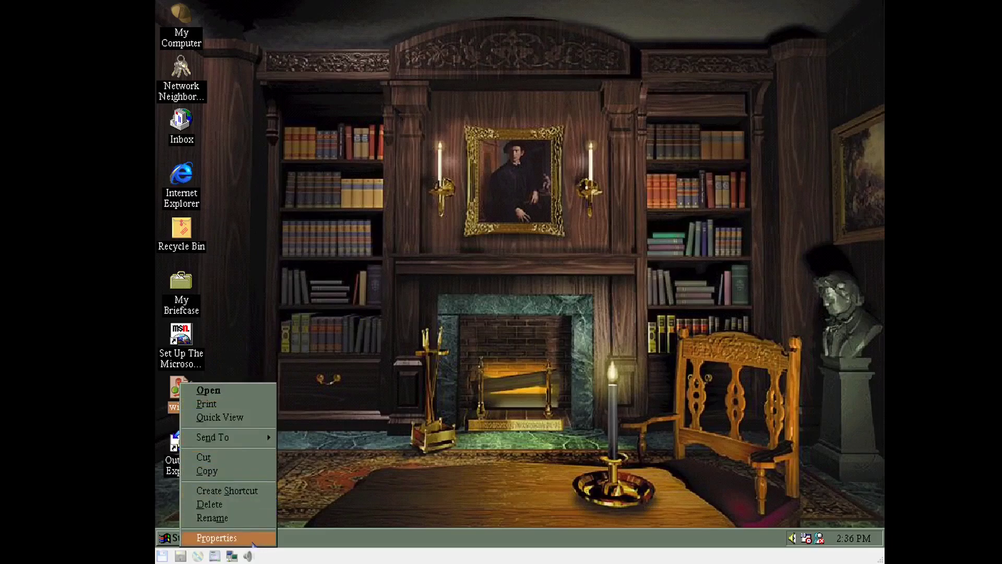
{"action": "left_click", "coordinate": [224, 538]}
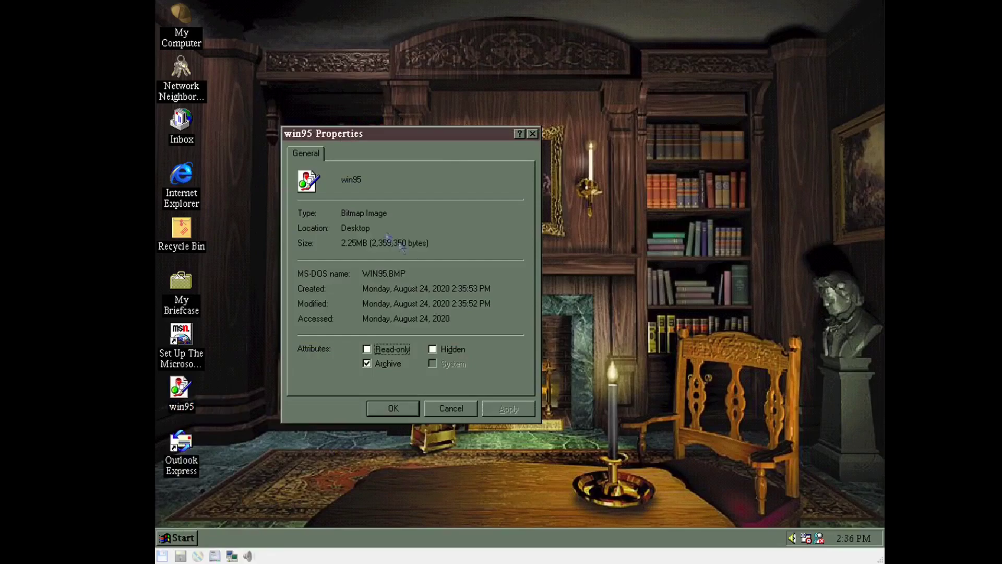
{"action": "left_click", "coordinate": [447, 411]}
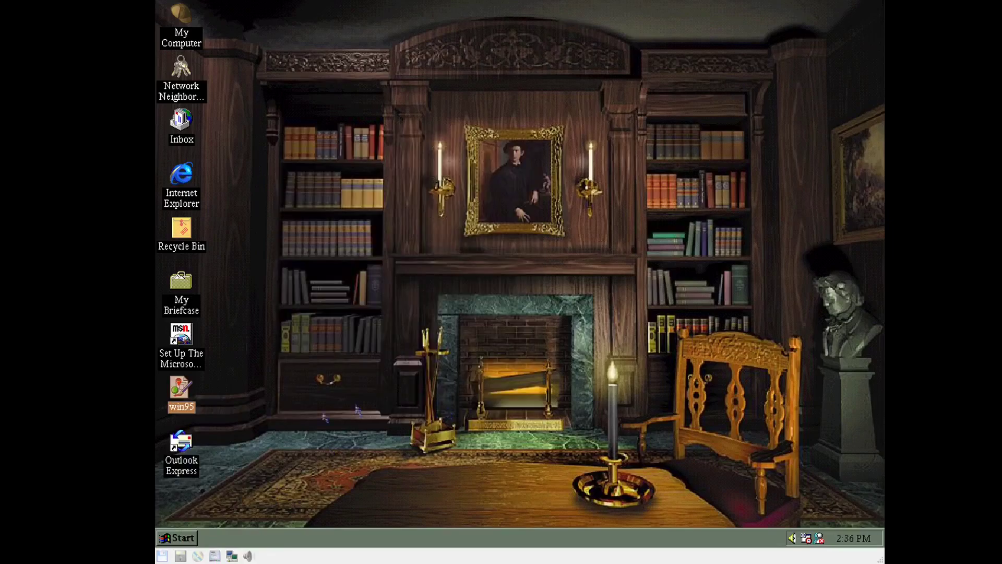
- Try to open youtube.com in Internet Explorer, accepting the secure connection alert and turning it off for the future
{"action": "double_click", "coordinate": [177, 201]}
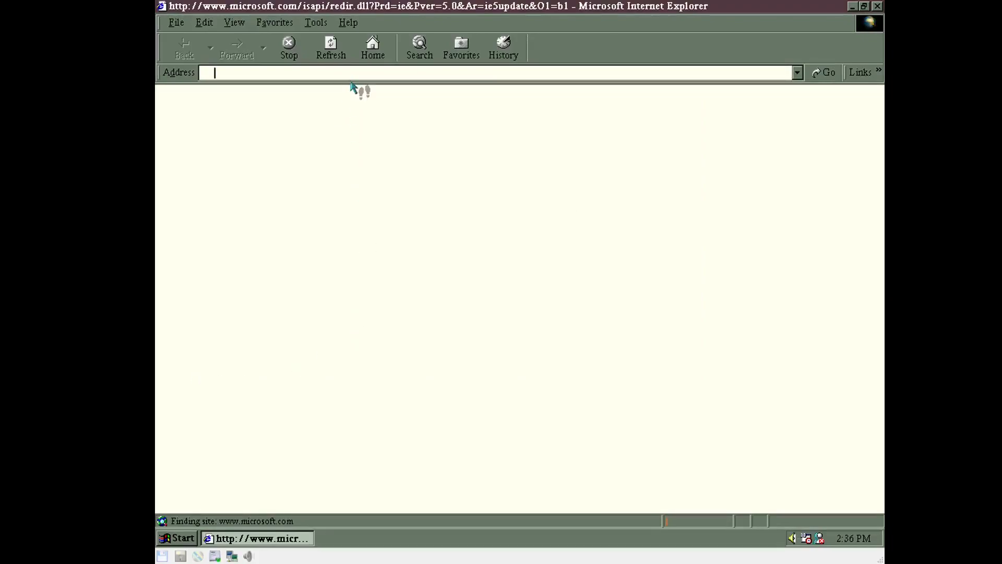
{"action": "type", "text": "outube.com"}
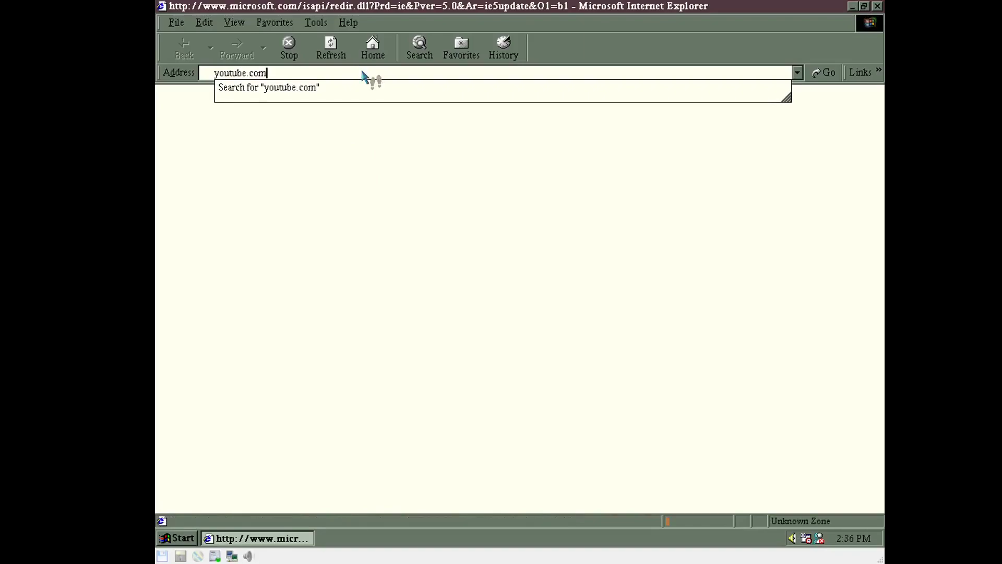
{"action": "key", "text": "Return"}
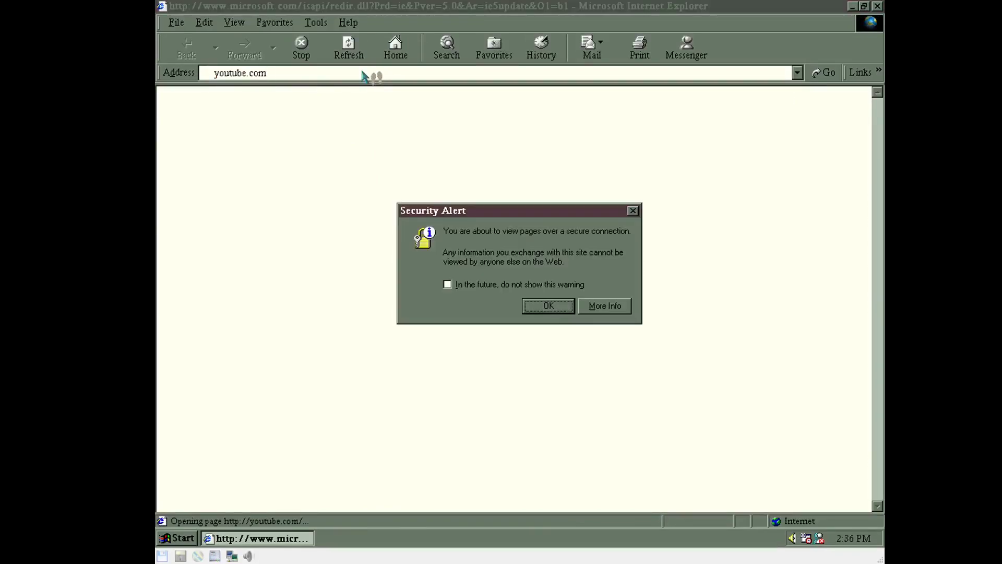
{"action": "left_click", "coordinate": [500, 286]}
{"action": "left_click", "coordinate": [549, 307]}
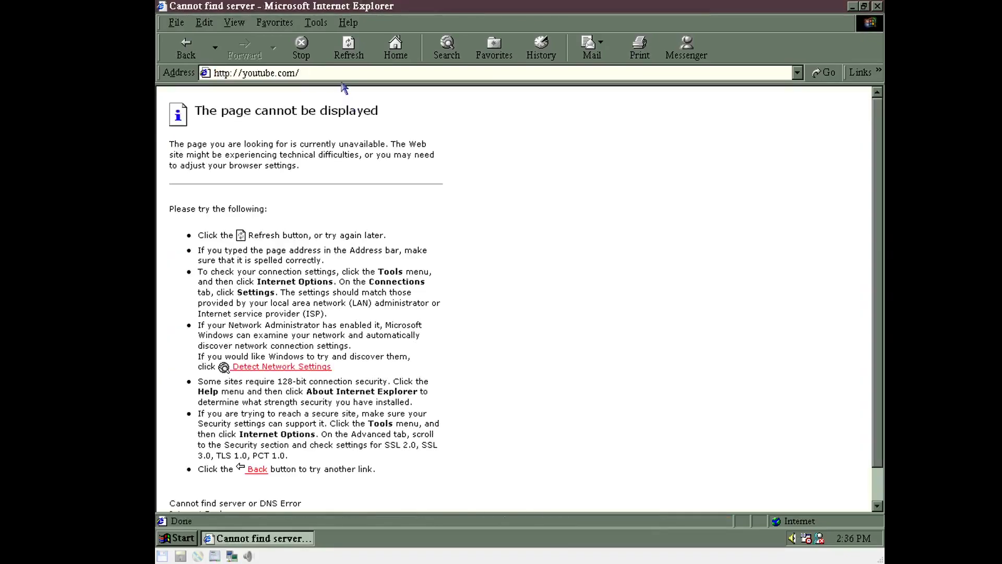
- Go to toastytech.com and open its "Internet Explorer is EVIL!" page
{"action": "left_click", "coordinate": [356, 75]}
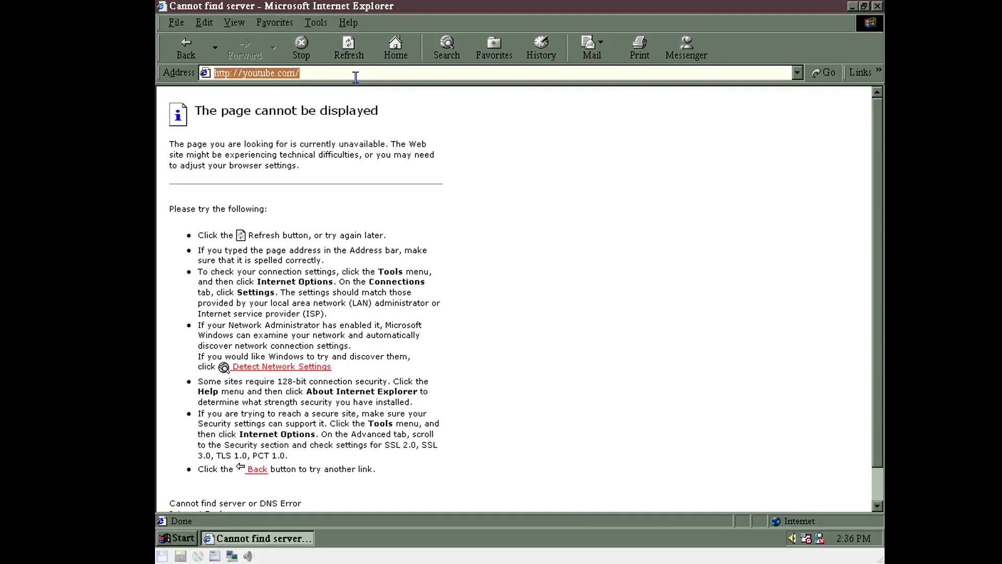
{"action": "type", "text": "toasryytech.com"}
{"action": "key", "text": "Return"}
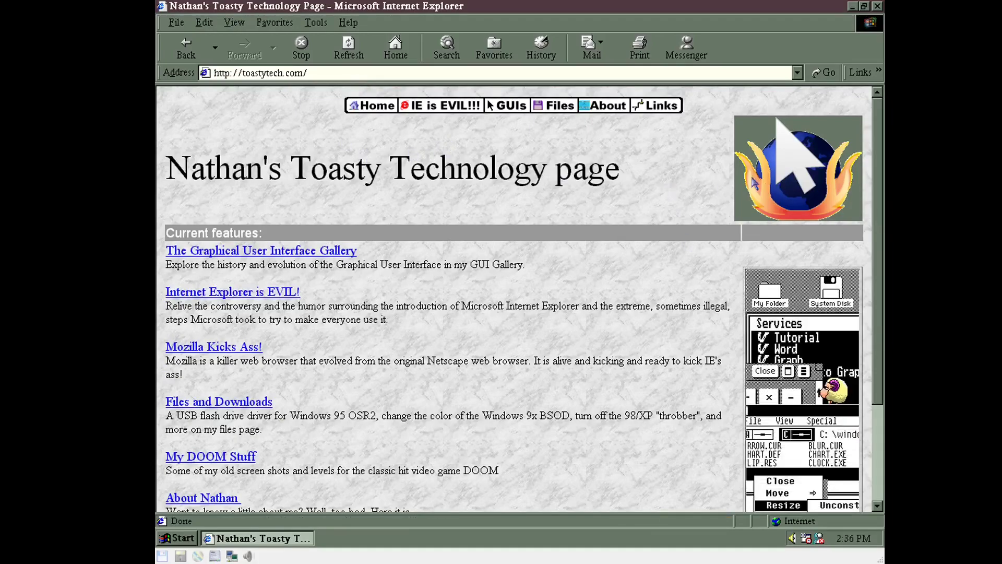
{"action": "left_click", "coordinate": [237, 290]}
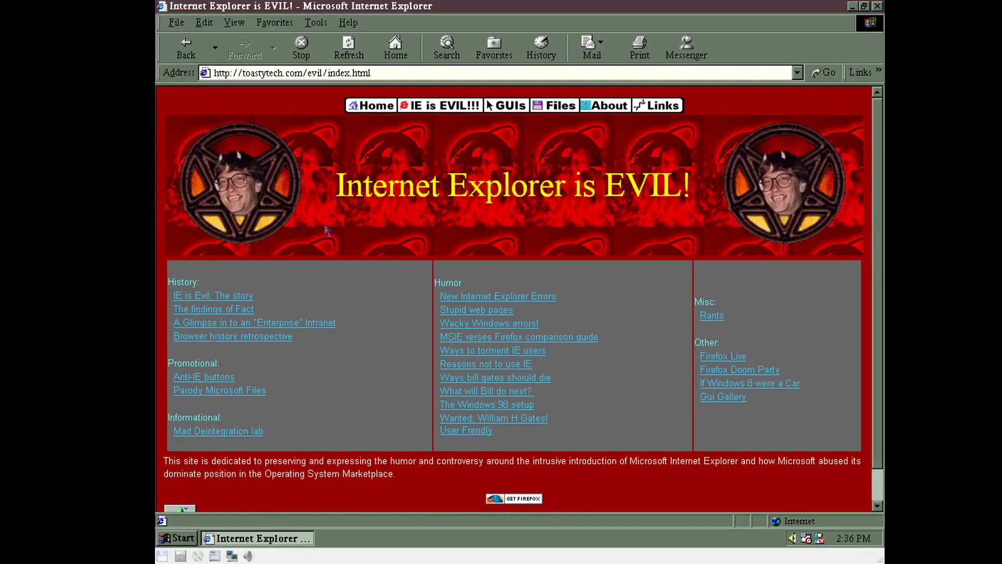
- Return to the site's home page and open the Windows section of the Graphical User Interface Gallery
{"action": "left_click", "coordinate": [378, 106]}
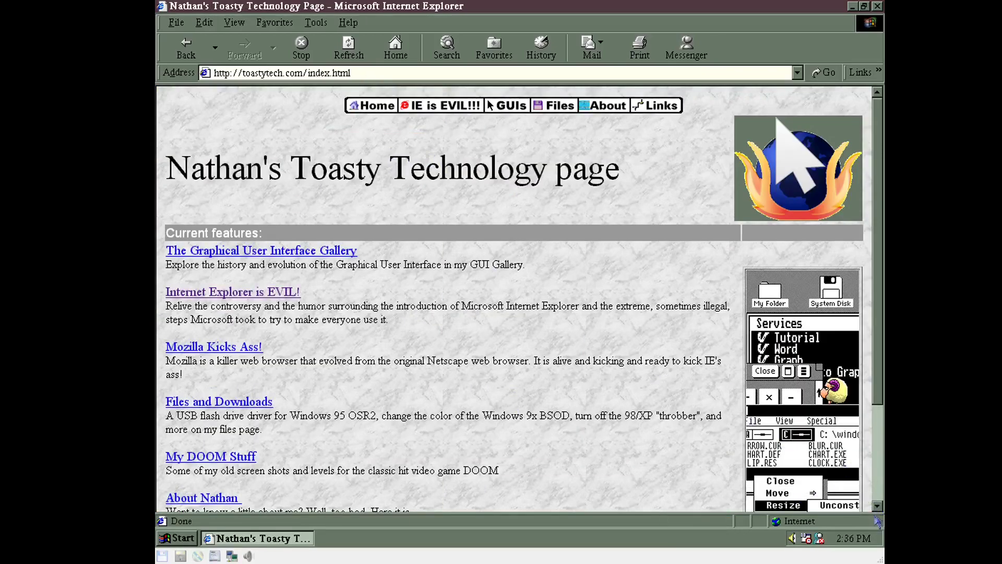
{"action": "scroll", "coordinate": [878, 517], "scroll_direction": "down", "scroll_amount": 3}
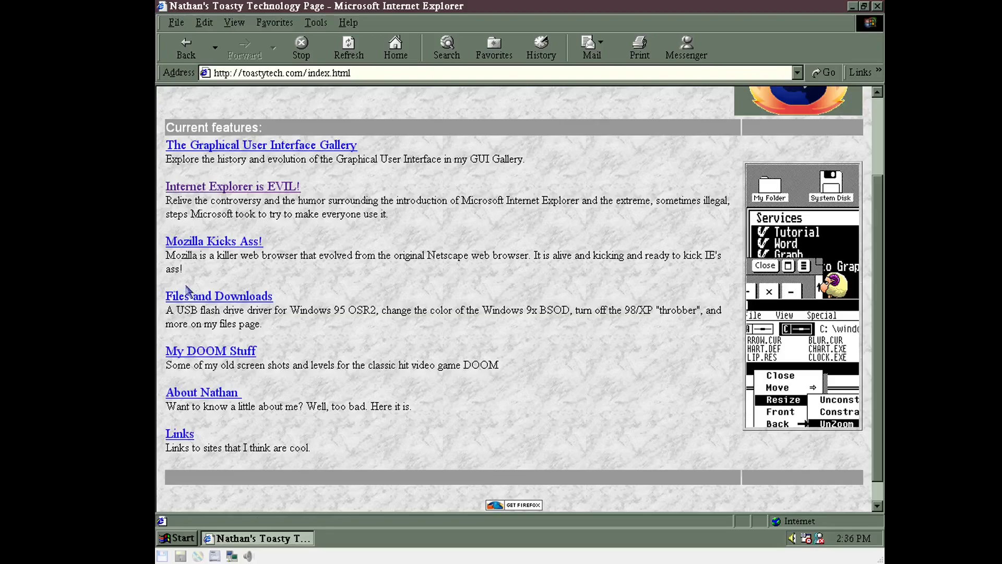
{"action": "left_click", "coordinate": [247, 147]}
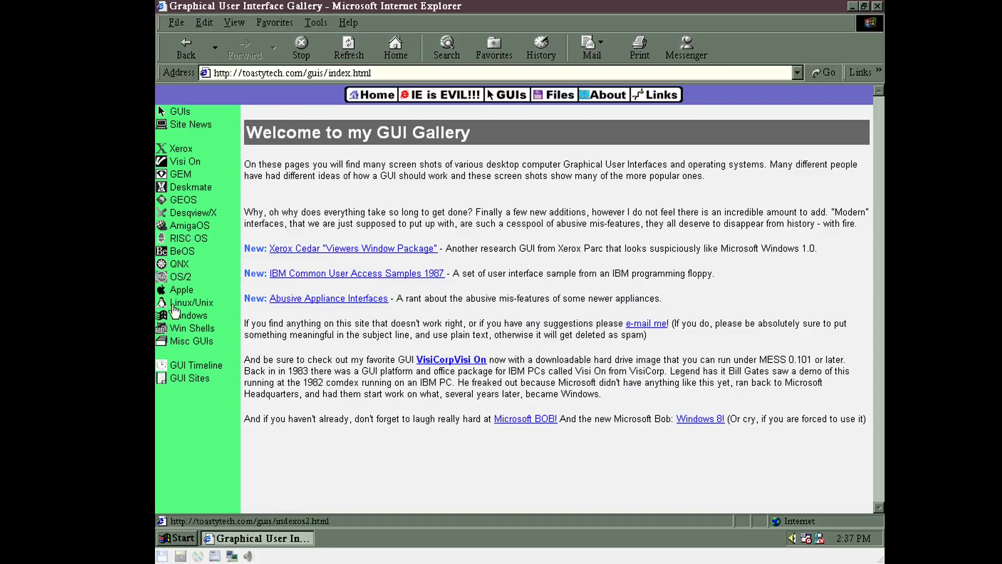
{"action": "left_click", "coordinate": [176, 318]}
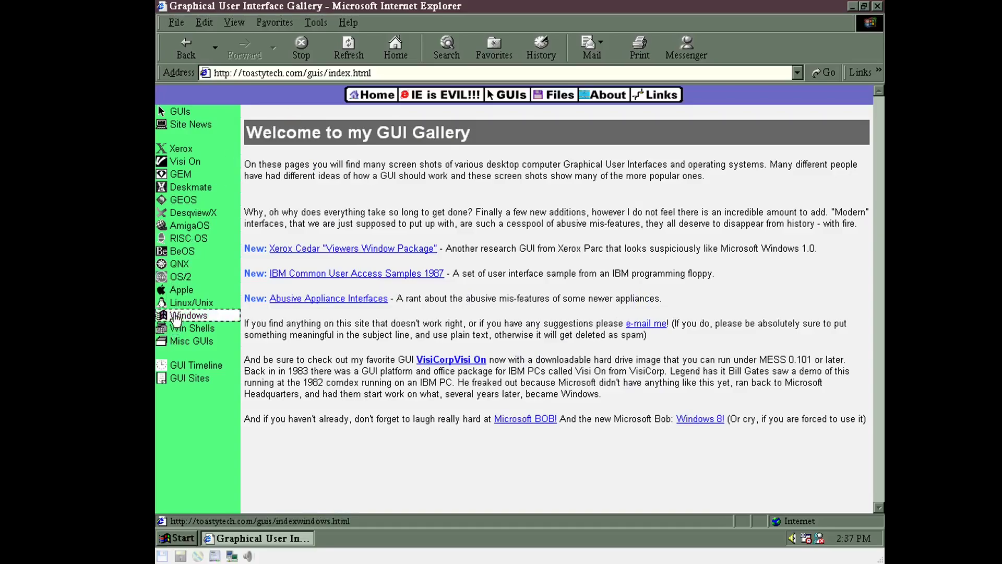
{"action": "left_click", "coordinate": [192, 303]}
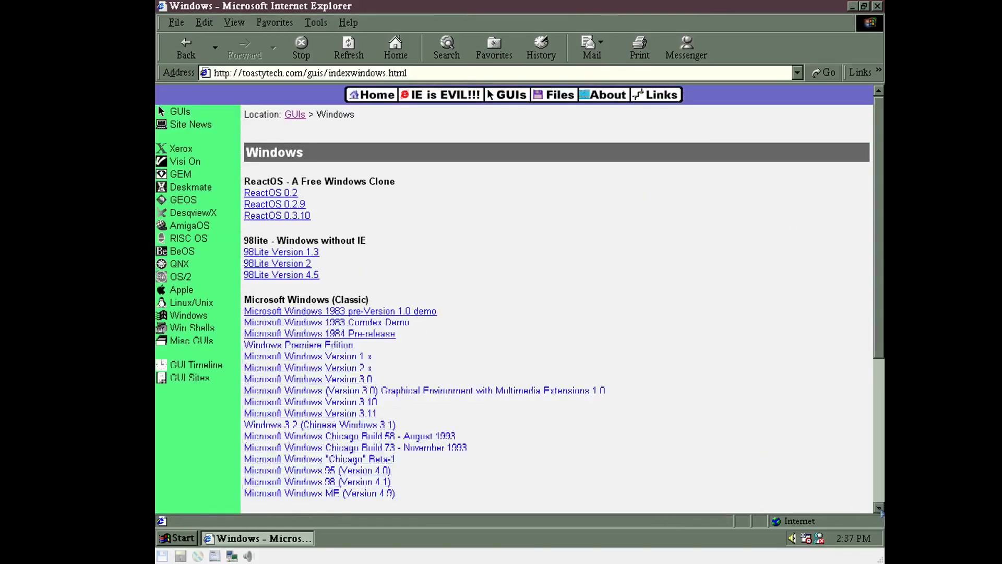
- Open the Microsoft Windows 95 (Version 4.0) page and read down through its text and screen shots
{"action": "scroll", "coordinate": [868, 505], "scroll_direction": "down", "scroll_amount": 3}
{"action": "scroll", "coordinate": [514, 299], "scroll_direction": "down", "scroll_amount": 4}
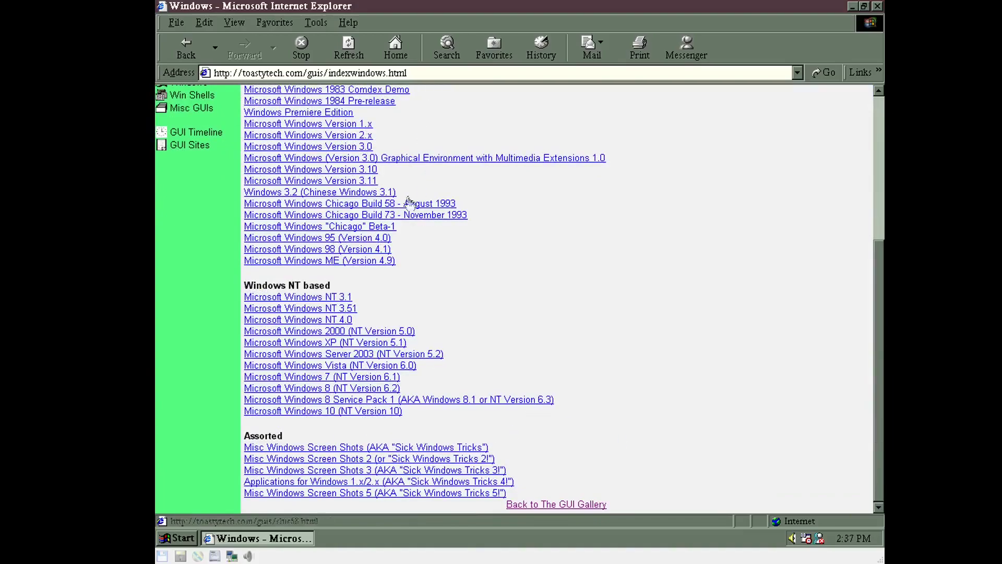
{"action": "left_click", "coordinate": [348, 238]}
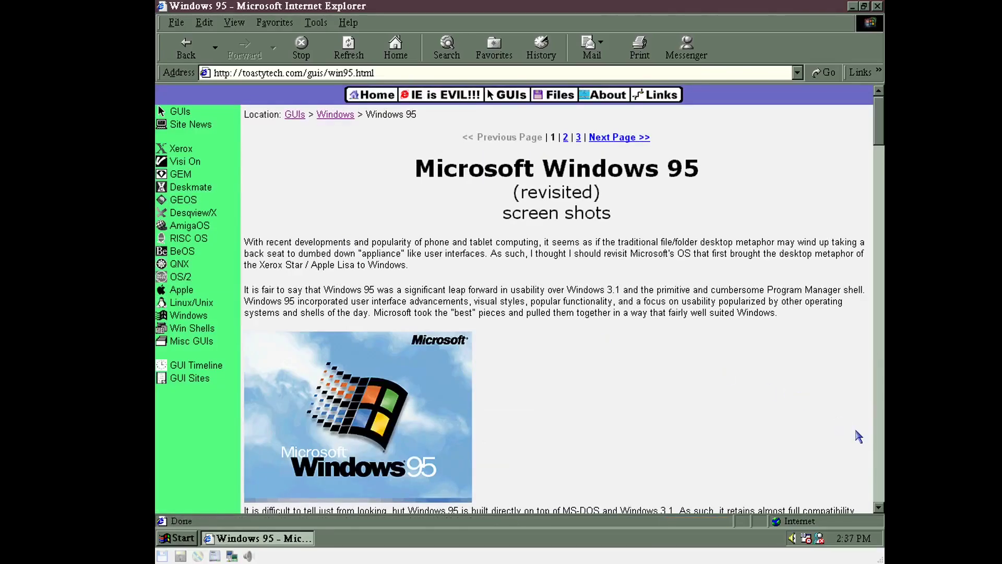
{"action": "left_click", "coordinate": [879, 507]}
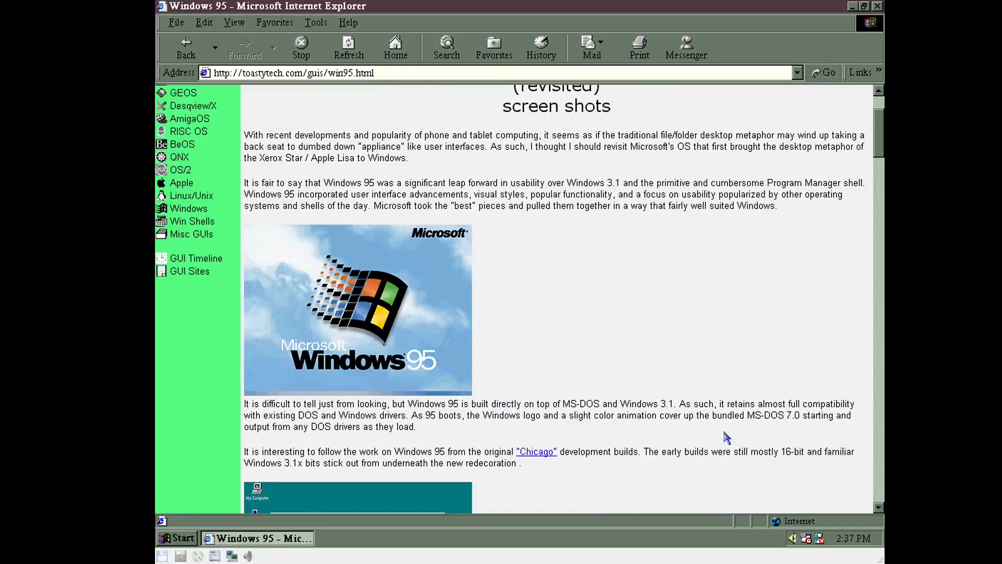
{"action": "left_click_drag", "start_coordinate": [879, 508], "coordinate": [879, 508]}
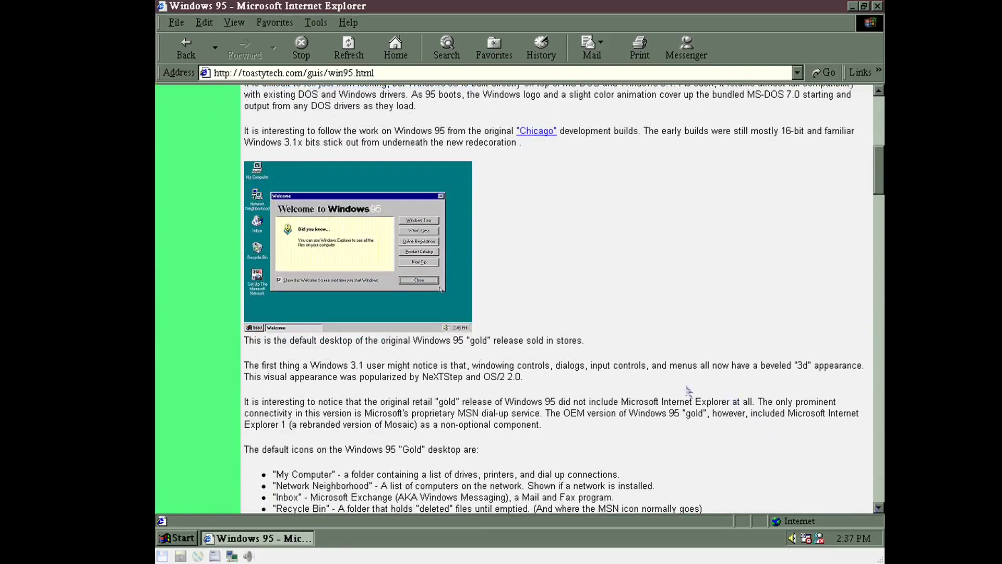